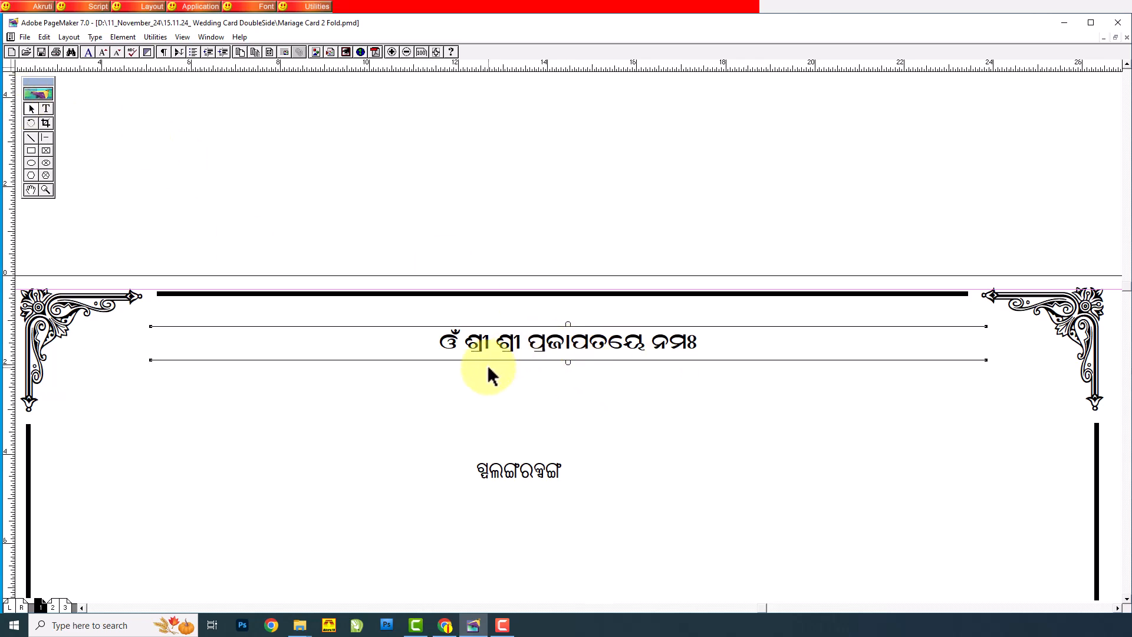
# Step: Enlarge the heading text "ଓଁ ଶ୍ରୀ ଶ୍ରୀ ପ୍ରଜାପତୟେ ନମଃ" by three size increments
pyautogui.click(46, 109)
pyautogui.moveTo(440, 344); pyautogui.dragTo(746, 334)
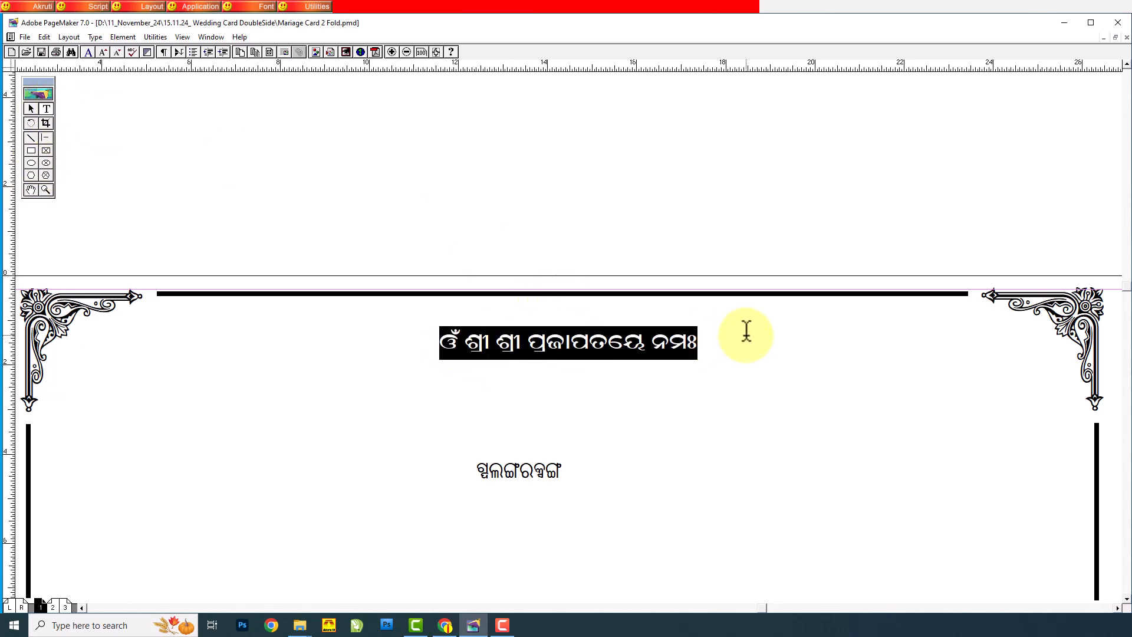
pyautogui.hotkey('ctrl', 'shift', '.')
pyautogui.hotkey('ctrl', 'shift', '.')
pyautogui.hotkey('ctrl', 'shift', '.')
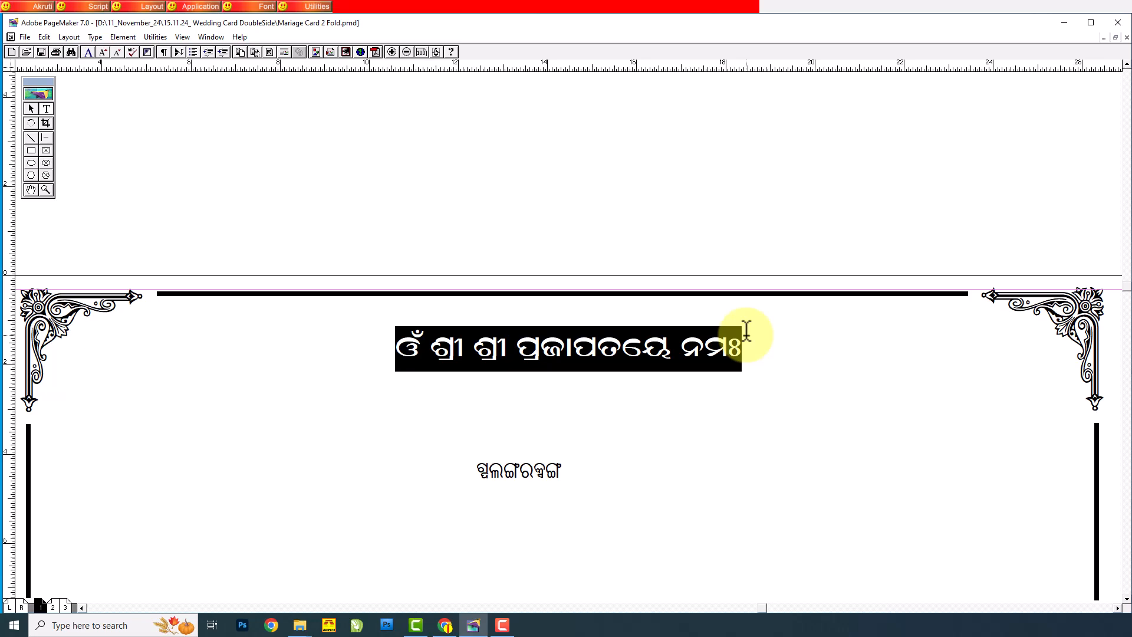
pyautogui.hotkey('ctrl', '-')
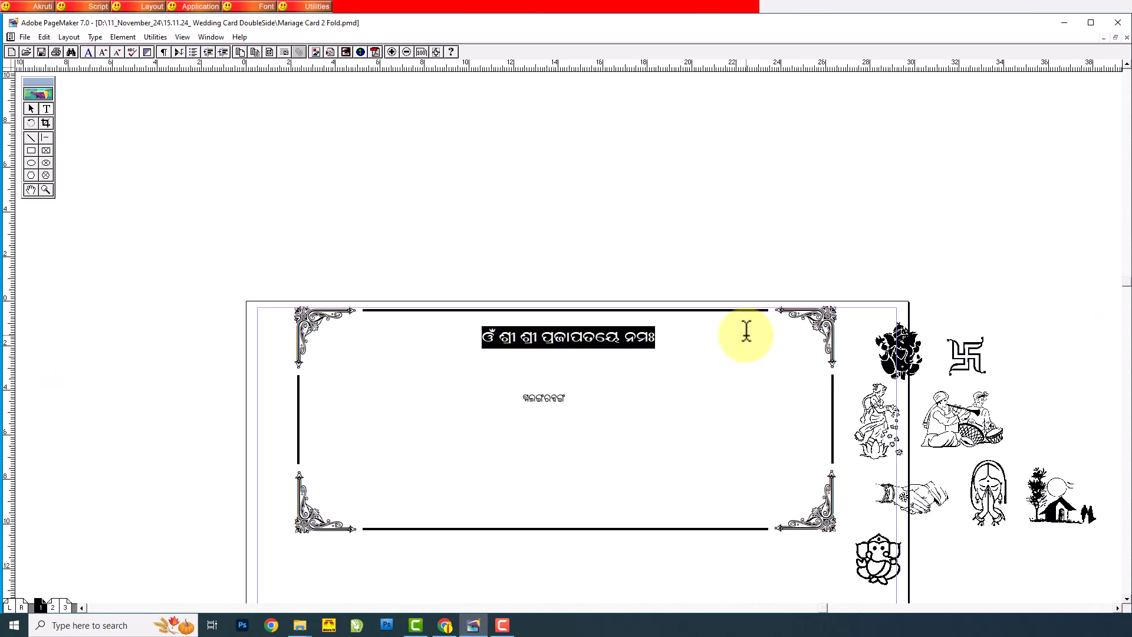
# Step: Move the placeholder text line up inside the frame so it sits directly beneath the heading
pyautogui.click(29, 109)
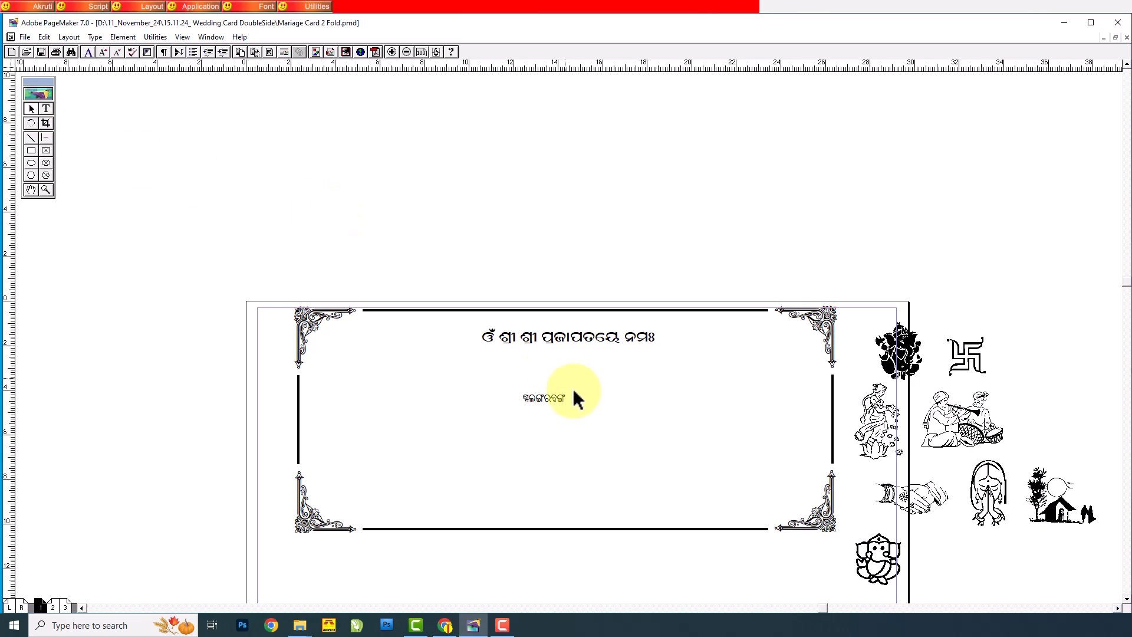
pyautogui.click(567, 402)
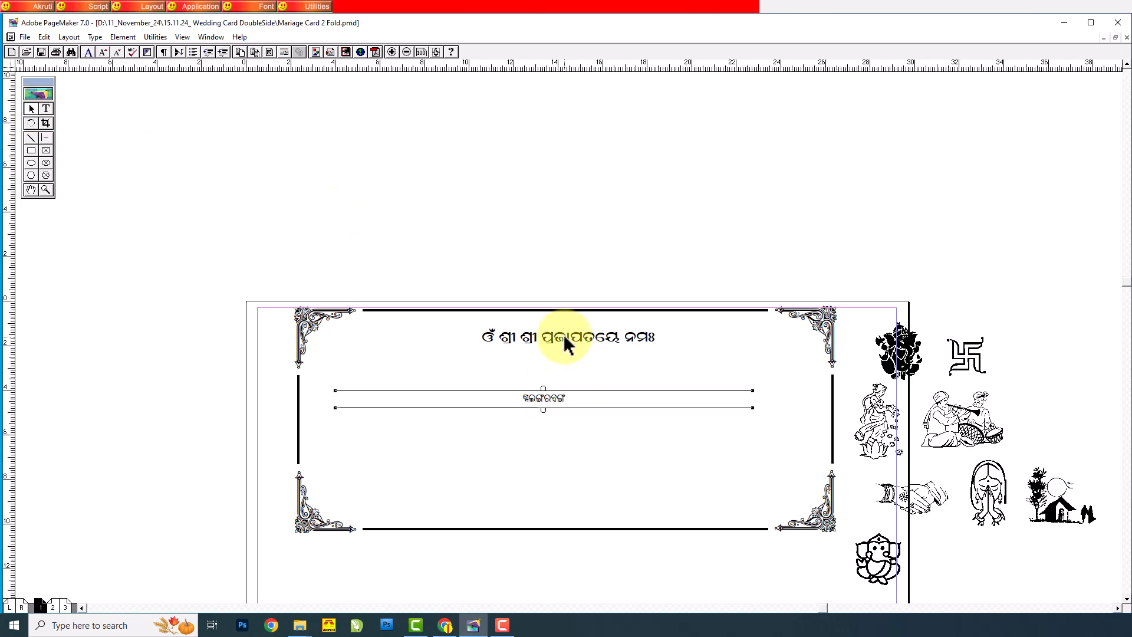
pyautogui.click(582, 337)
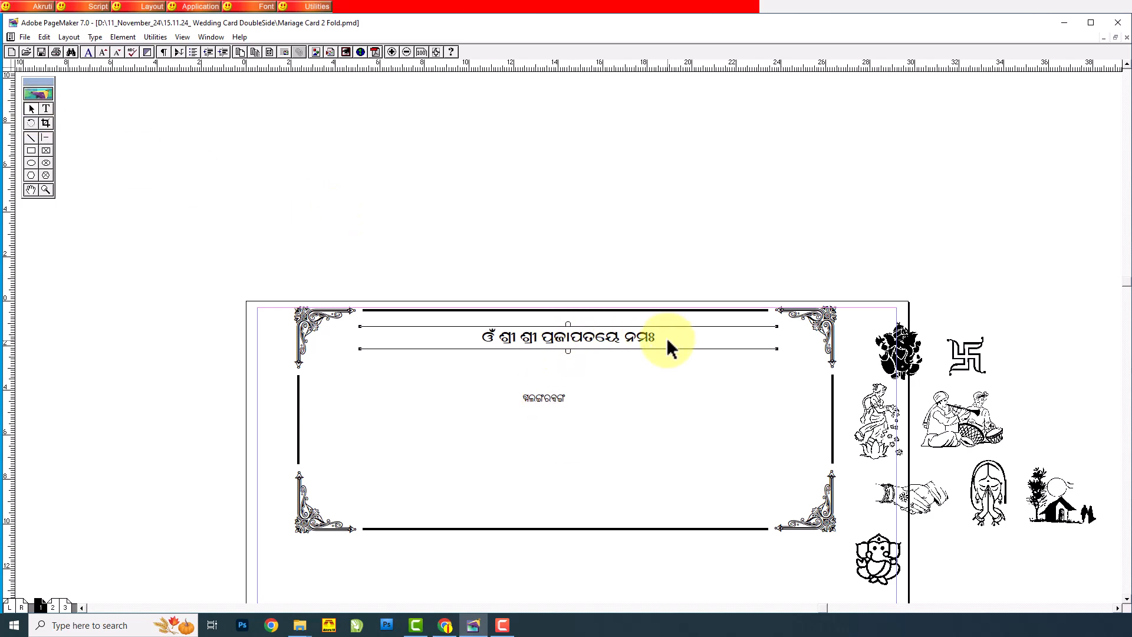
pyautogui.click(557, 395)
pyautogui.click(547, 272)
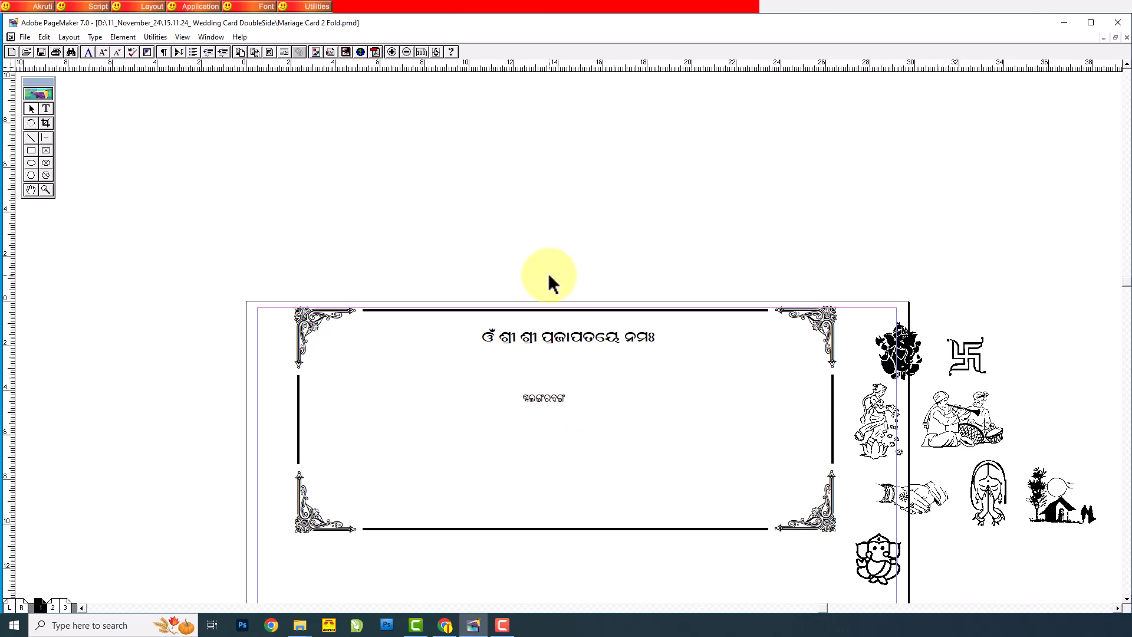
pyautogui.click(553, 399)
pyautogui.moveTo(554, 398); pyautogui.dragTo(553, 363)
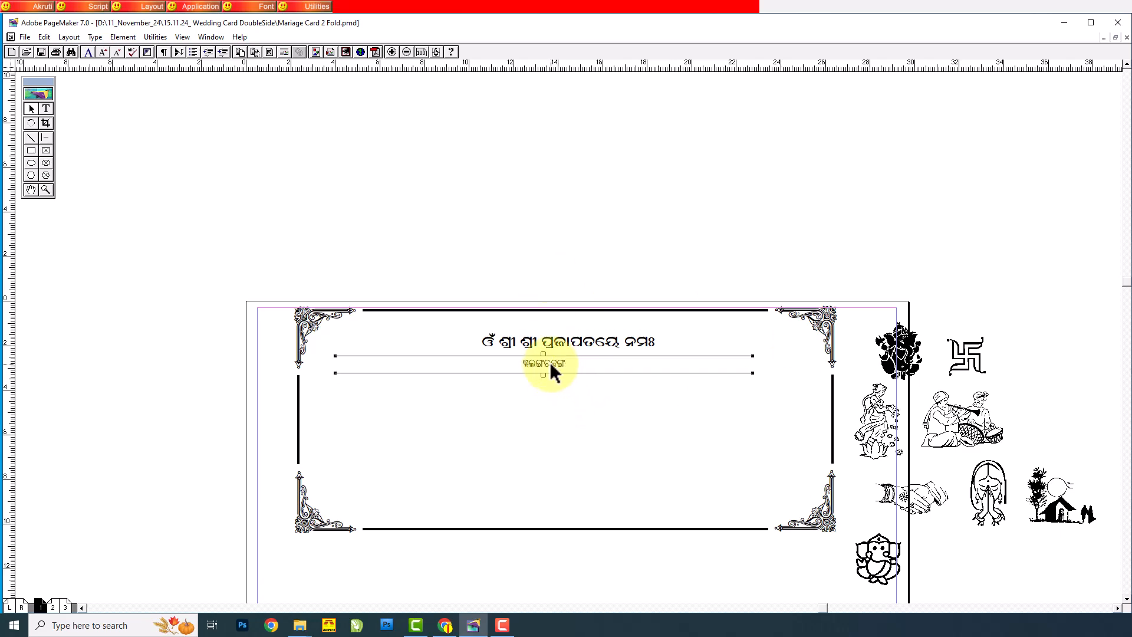
pyautogui.click(513, 341)
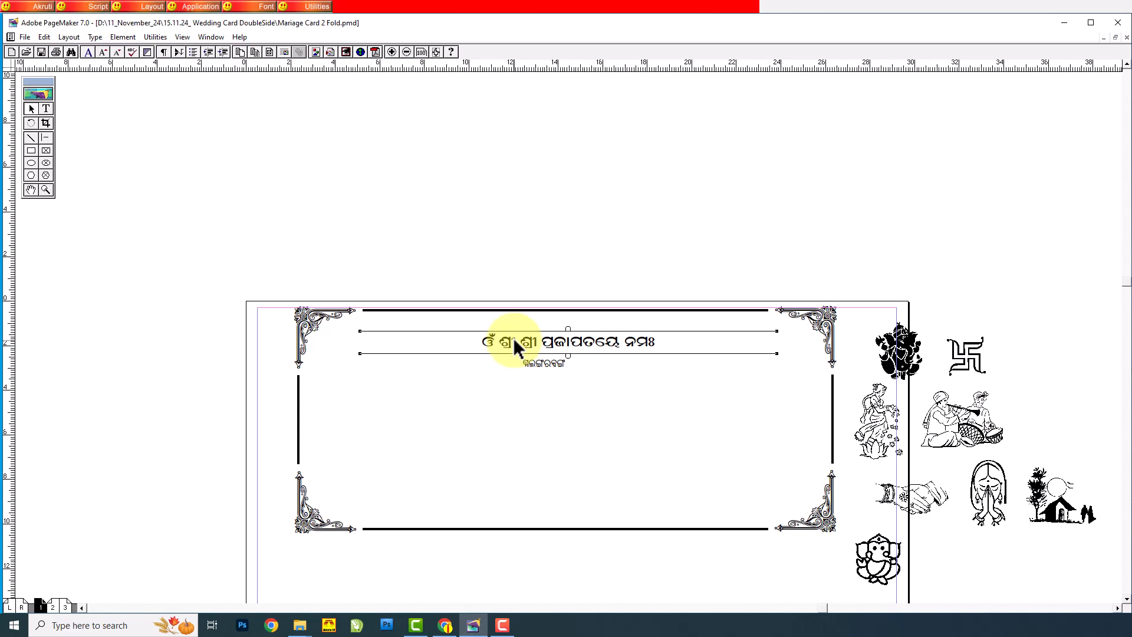
pyautogui.click(575, 365)
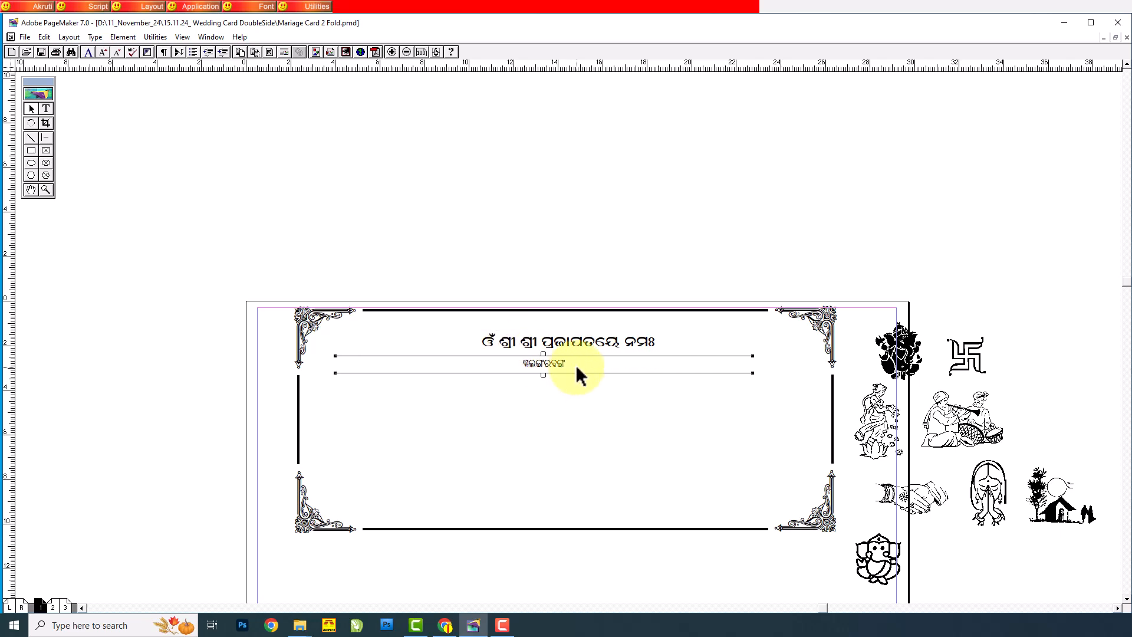
pyautogui.click(369, 466)
# Step: Replace the placeholder line with the Odia wedding invitation text, opening with "ମହାଶୟା/ମହାଶୟ" and including the date ୦୬.୧୨.୨୦୨୪ and the couple's names
pyautogui.click(46, 109)
pyautogui.click(536, 364)
pyautogui.hotkey('ctrl', '2')
pyautogui.click(545, 337)
pyautogui.moveTo(545, 337); pyautogui.dragTo(762, 332)
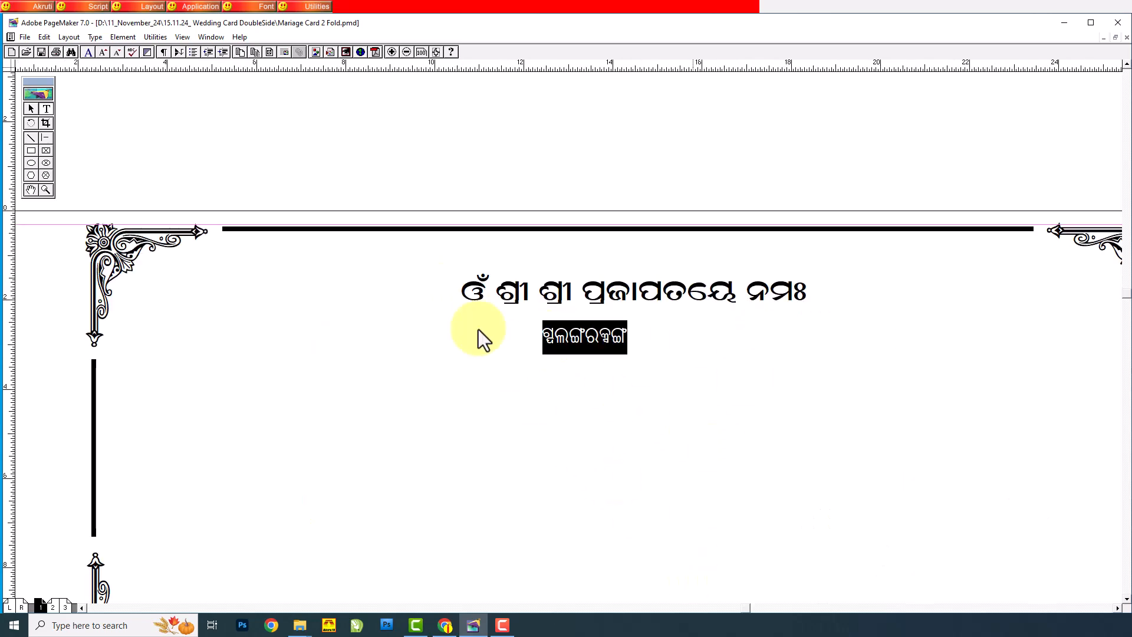
pyautogui.write('ମହାଶୟା/ମହାଶୟ ଆସନ୍ତା ବିଛା ମାର୍ଗଶିର ଶୁକ୍ଳପକ୍ଷ ତା ୦୬.୧୨.୨୦୨୪ ରିଖ ଶୁକ୍ରବାର ଦିନ ଆମ୍ଭର ଜ୍ୟେଷ୍ଠକନ୍ୟା ଆୟୁଷ୍ମତି ସବିତା (ଶ୍ରୀ) ଙ୍କ ସହିତ ଓଡପଲ୍ଲୀ, ରଣପୁର, ନୟାଗଡ ନିବାସୀ ଆୟୁଷ୍ମାନ ସୁନିଲ୍ ଙ୍କ ସହିତ ଶୁଭ ପରିଣୟ ଆମ୍ଭର ପ୍ରଶାନ୍ତିବିହାରସ୍ଥିତ ବାସଭବନରେ ବୈଦିକ ରୀତିରେ ଅନୁଷ୍ଠିତ ହେବ। ଏଣୁ ଉକ୍ତ ମାଙ୍ଗଳିକ କାର୍ଯ୍ୟରେ ଆପଣ ସପରିବାର ଉପସ୍ଥିତ ରହି ନବଦମ୍ପତିଙ୍କୁ ଆର୍ଶୀବାଦ ପ୍ରଦାନ କରିବା ହେବ।')
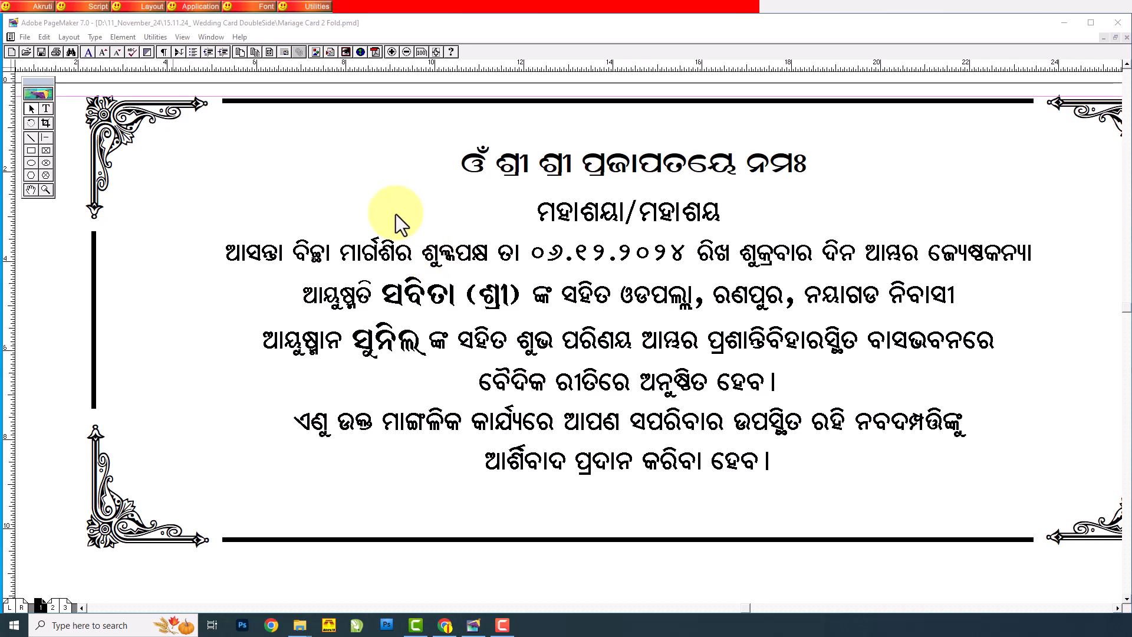
# Step: Check the font and size used for the bride's name and compare them with those of the surrounding invitation text
pyautogui.click(45, 109)
pyautogui.doubleClick(347, 307)
pyautogui.click(405, 305)
pyautogui.moveTo(380, 303); pyautogui.dragTo(453, 290)
pyautogui.moveTo(538, 194); pyautogui.dragTo(656, 198)
pyautogui.hotkey('ctrl', "'")
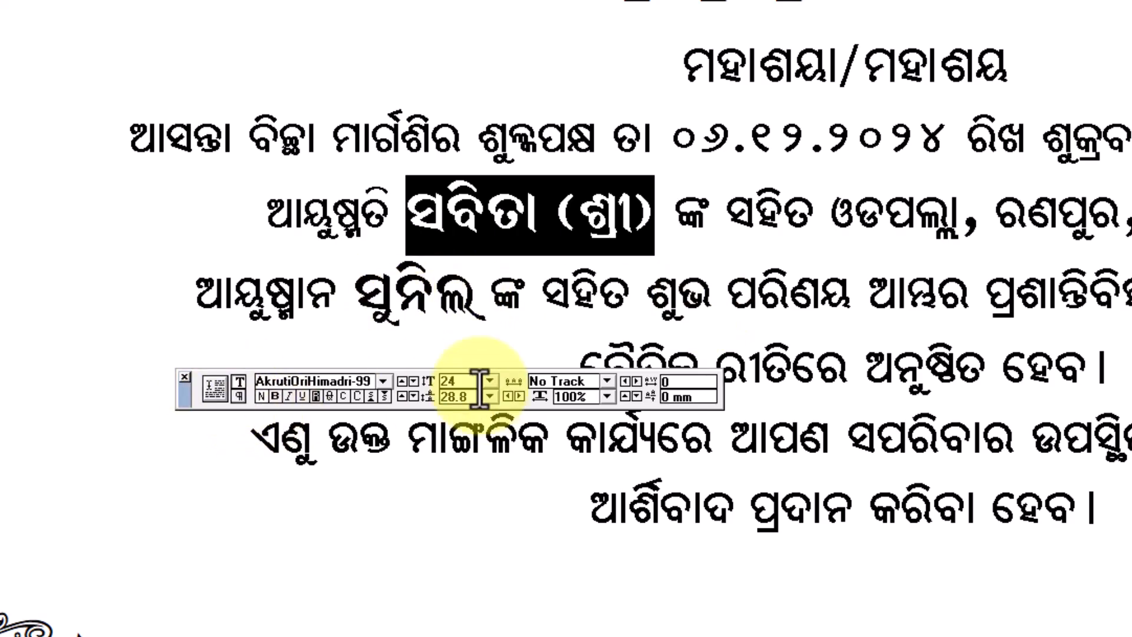
pyautogui.click(293, 385)
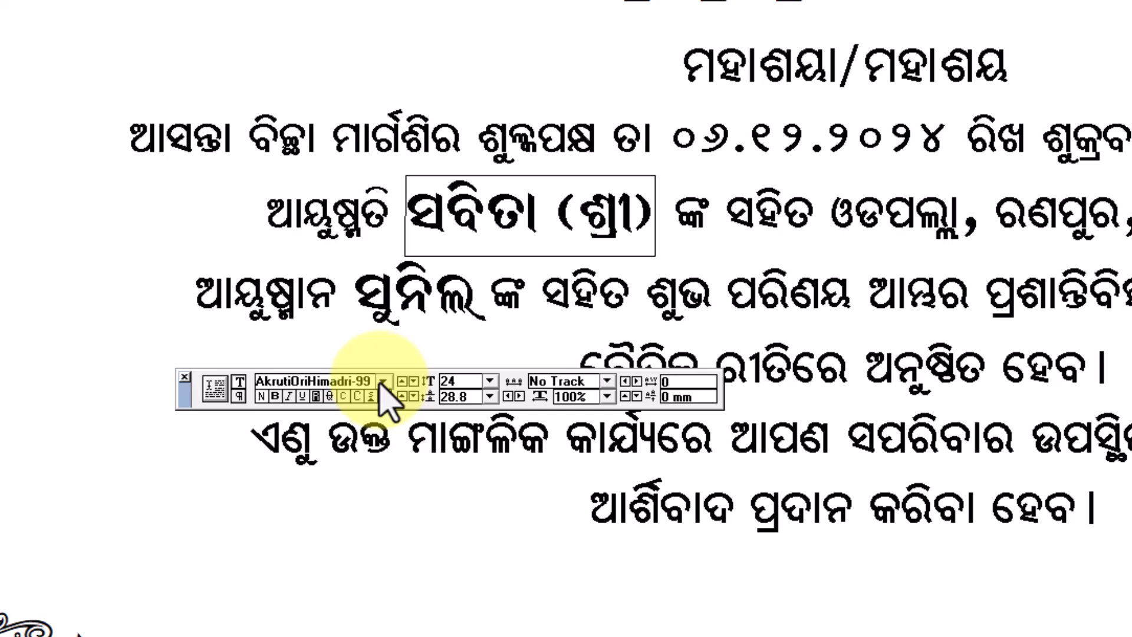
pyautogui.click(520, 201)
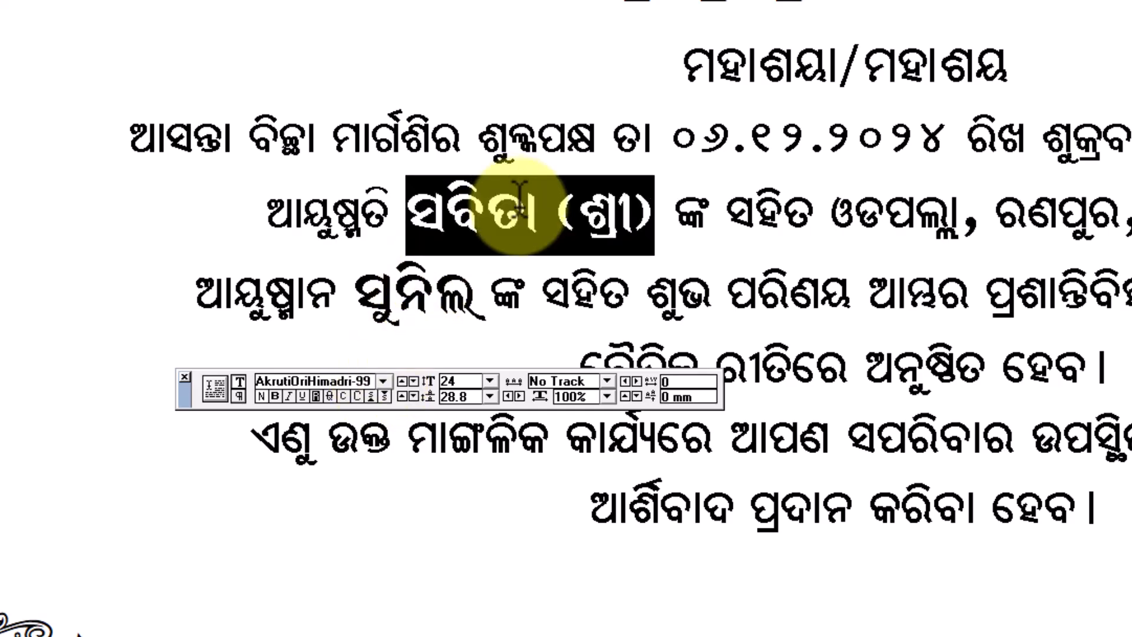
pyautogui.click(573, 127)
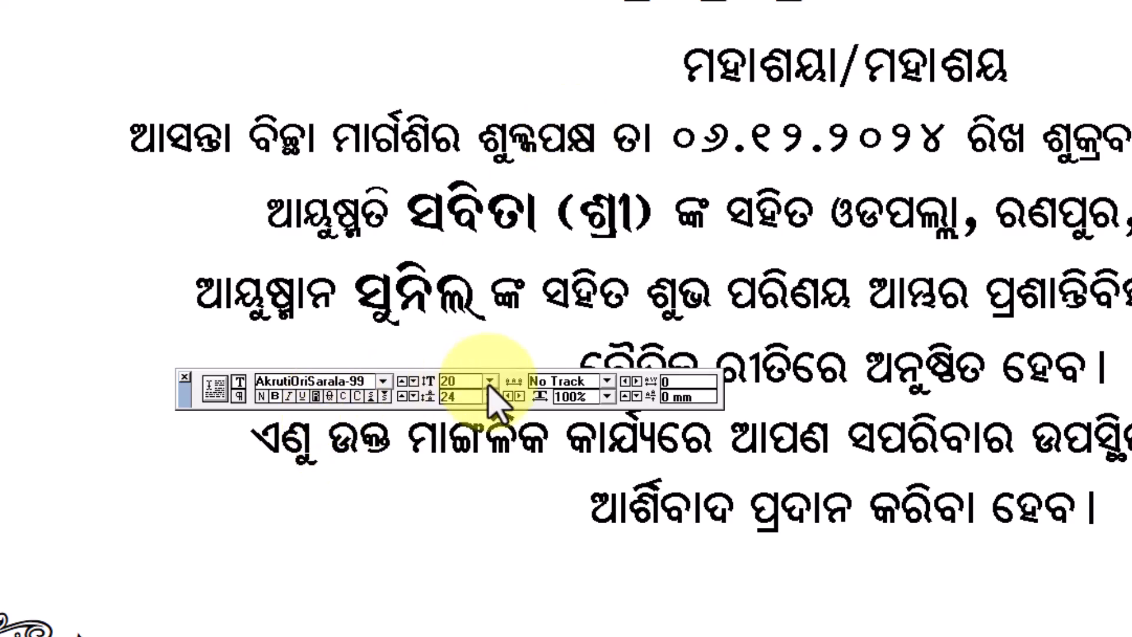
pyautogui.click(185, 376)
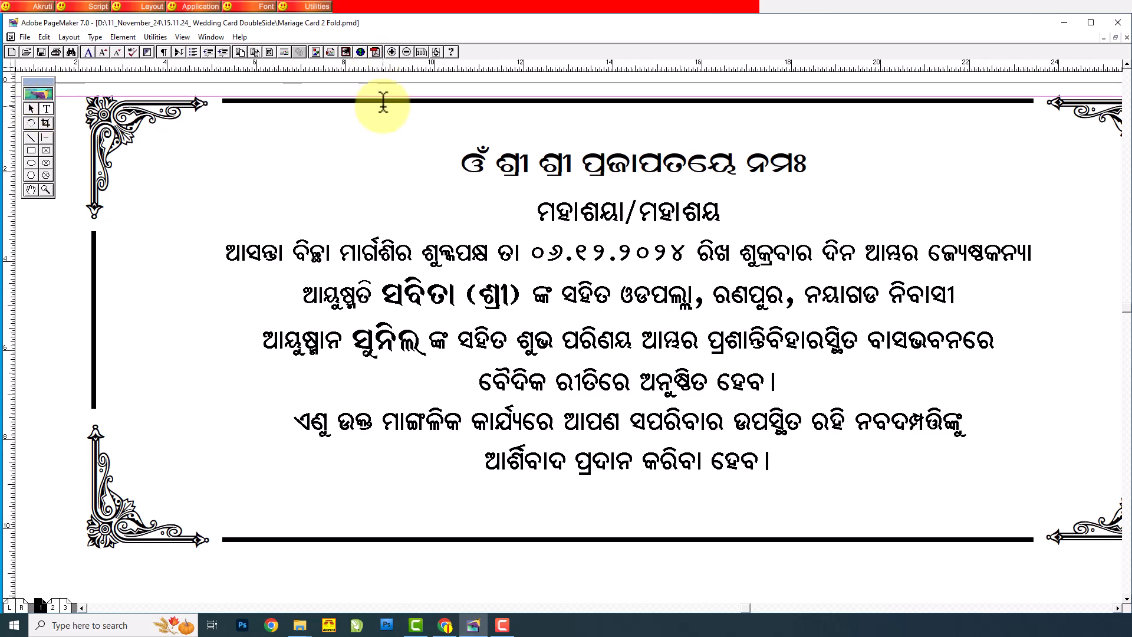
# Step: Set a custom view size of 150% and shift the invitation body text block about 4 mm down from the heading
pyautogui.hotkey('ctrl', '-')
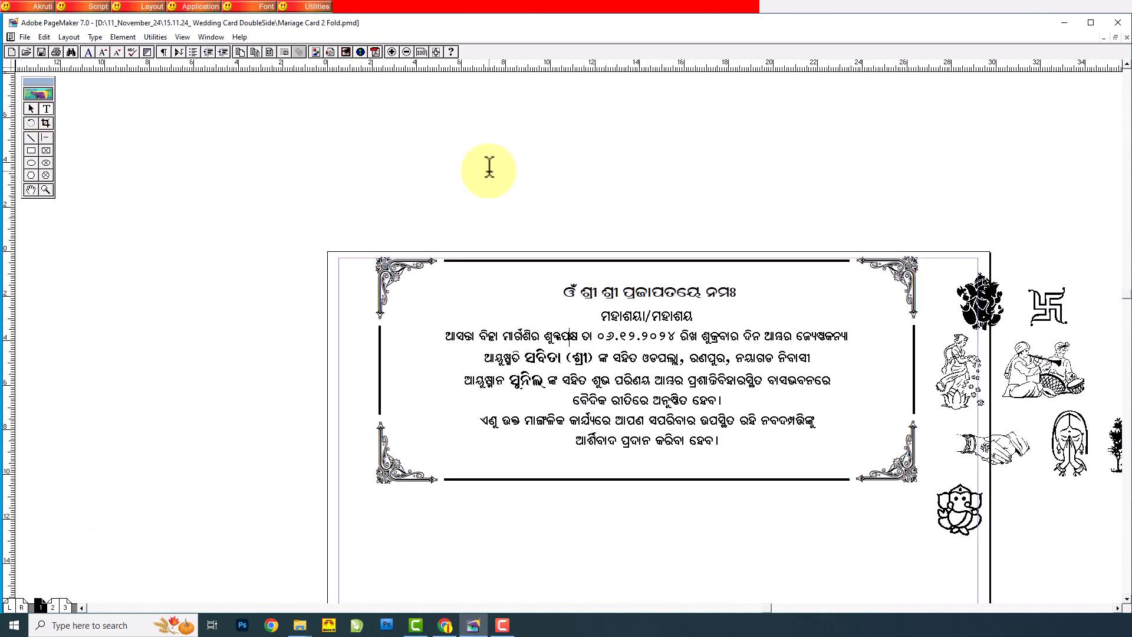
pyautogui.rightClick(636, 343)
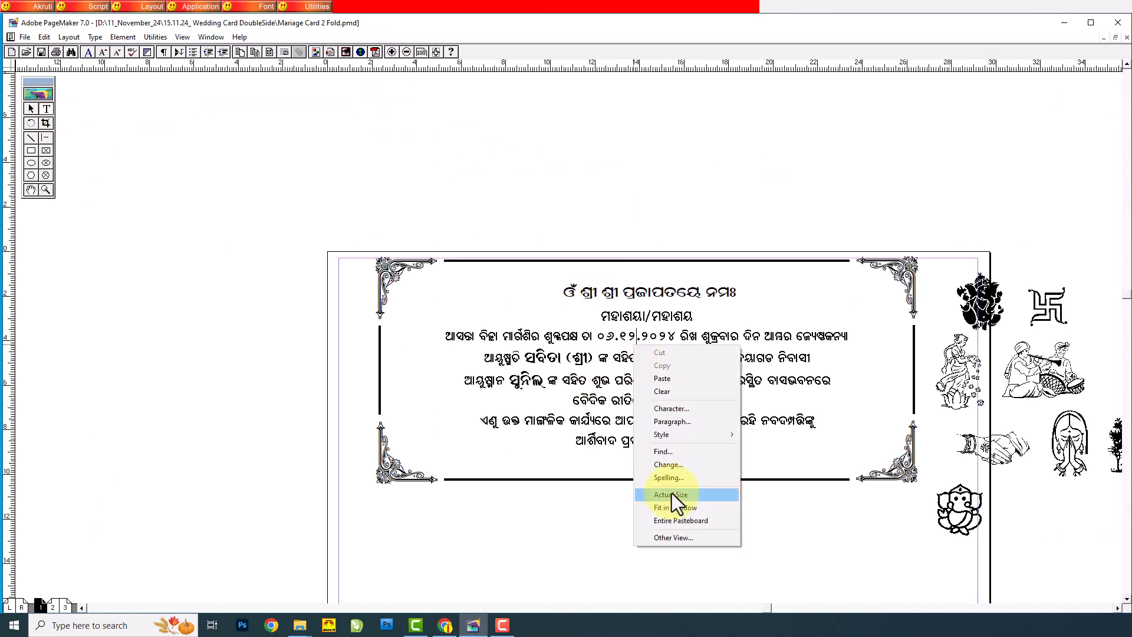
pyautogui.click(673, 537)
pyautogui.write('150')
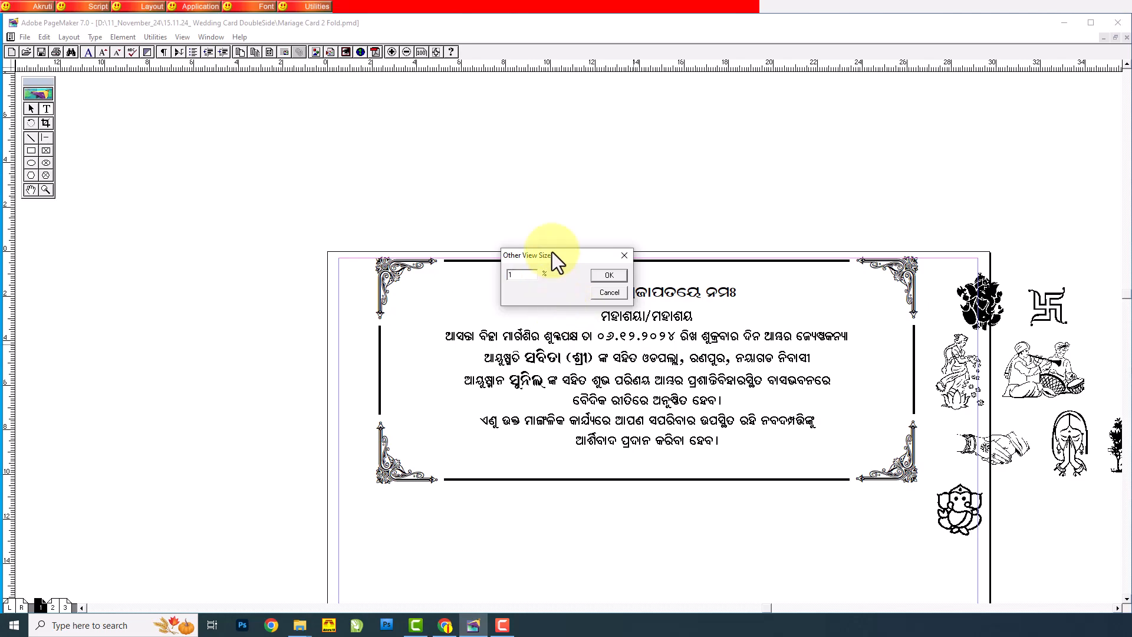
pyautogui.press('Return')
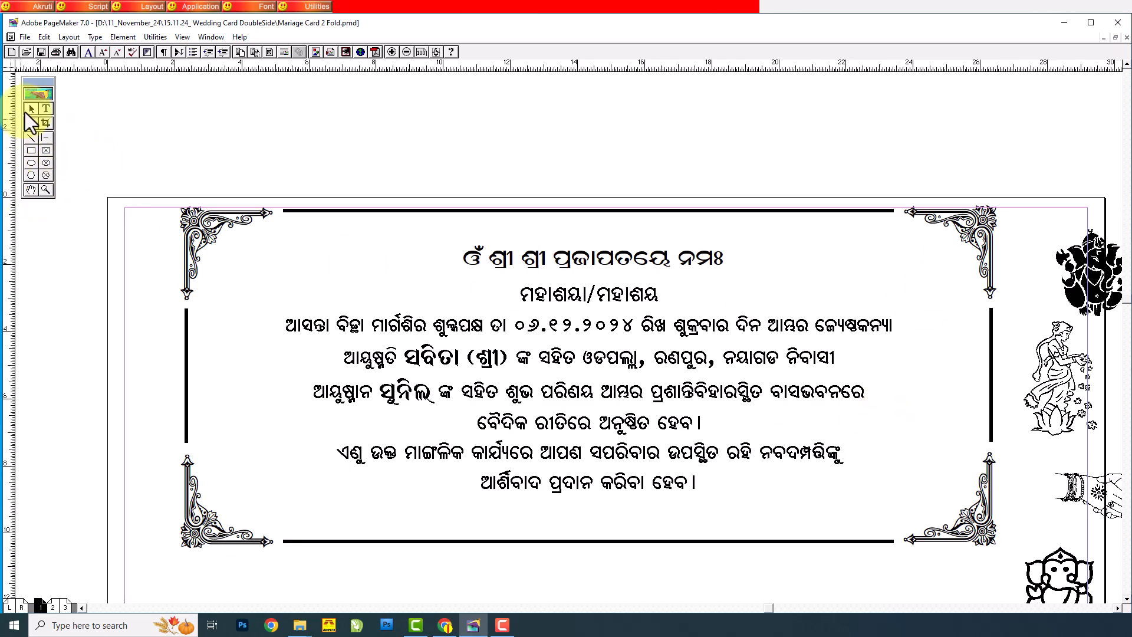
pyautogui.moveTo(616, 407); pyautogui.dragTo(616, 421)
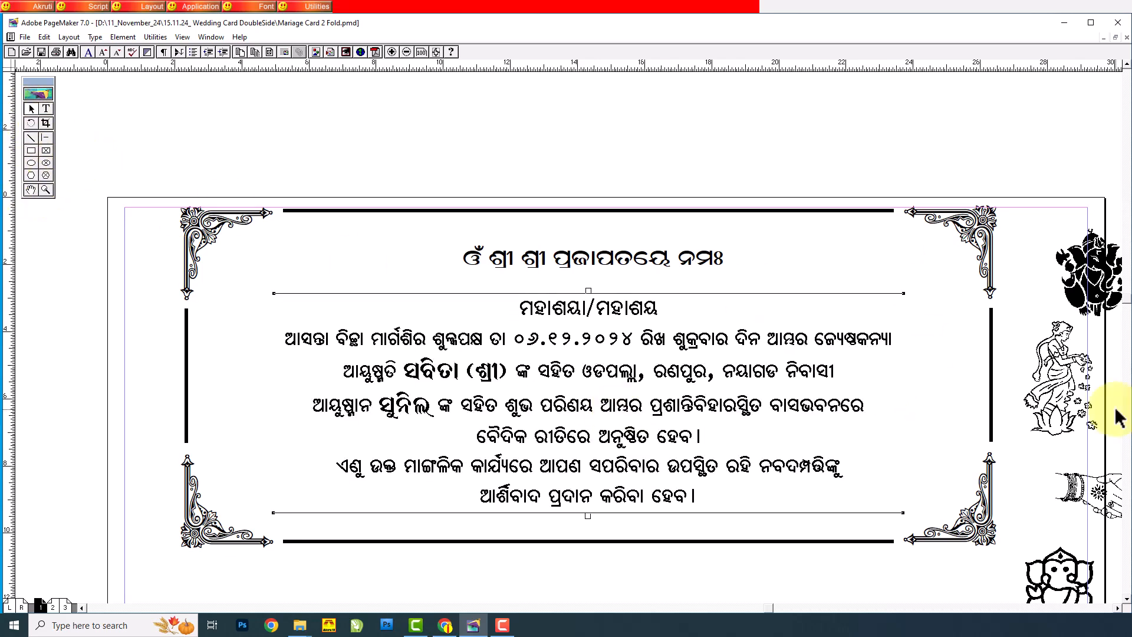
# Step: Place the illustration of the lady scattering flowers inside the frame's left side and copy it straight across to the right side
pyautogui.moveTo(1062, 392); pyautogui.dragTo(238, 373)
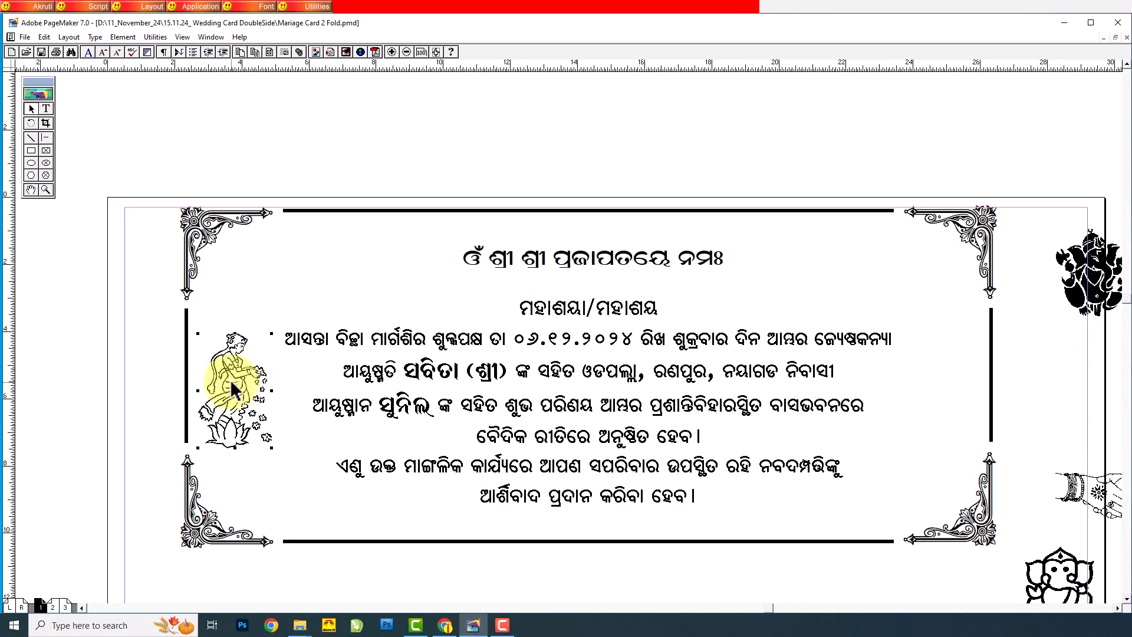
pyautogui.hotkey('ctrl', 'alt', 'shift')
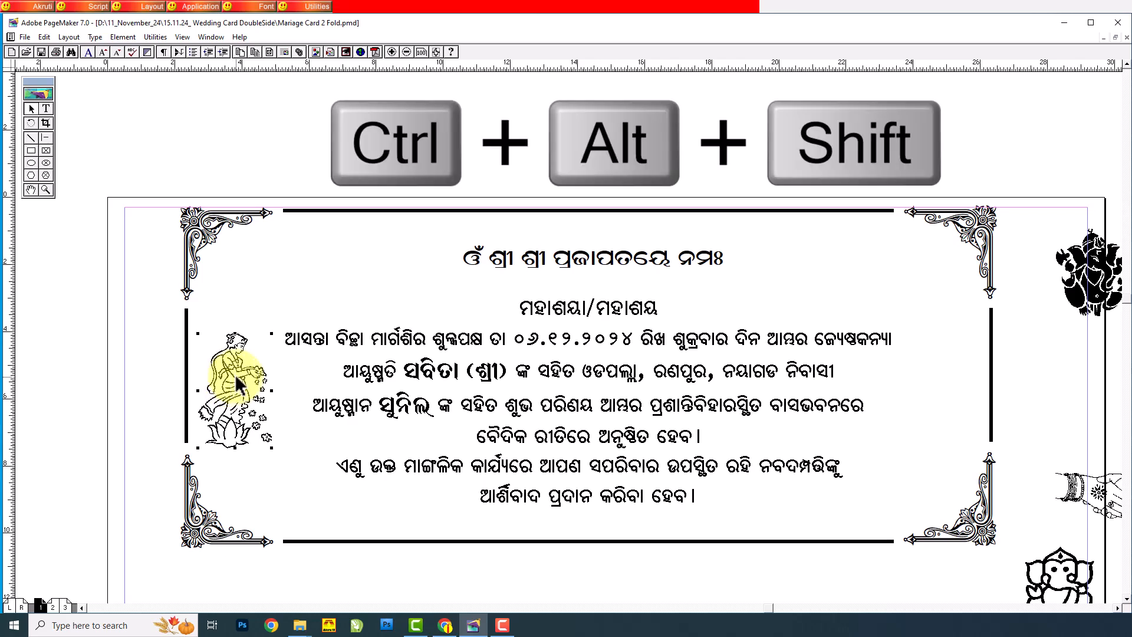
pyautogui.moveTo(236, 377); pyautogui.dragTo(939, 365)
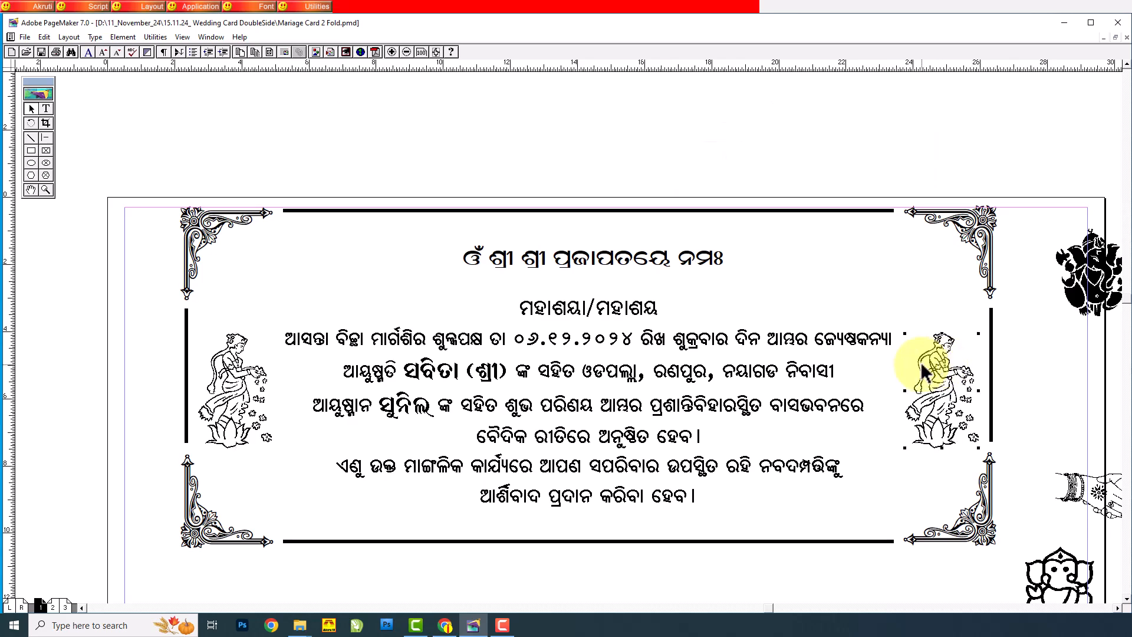
# Step: Flip the right-hand copy of the lady illustration horizontally so it faces the text
pyautogui.hotkey('ctrl', "'")
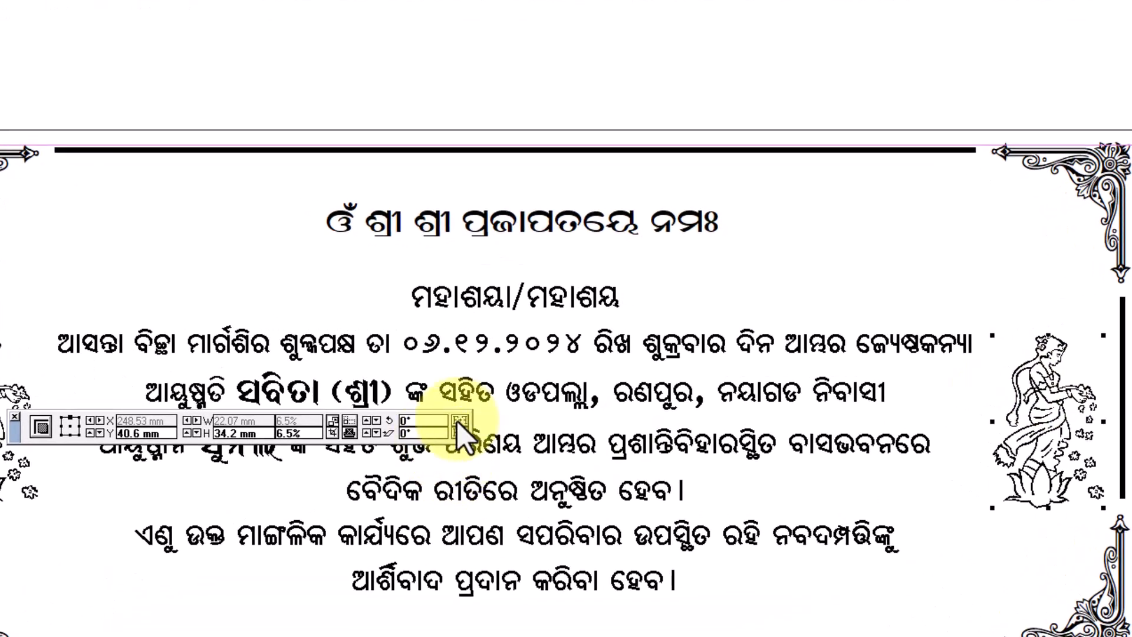
pyautogui.click(460, 420)
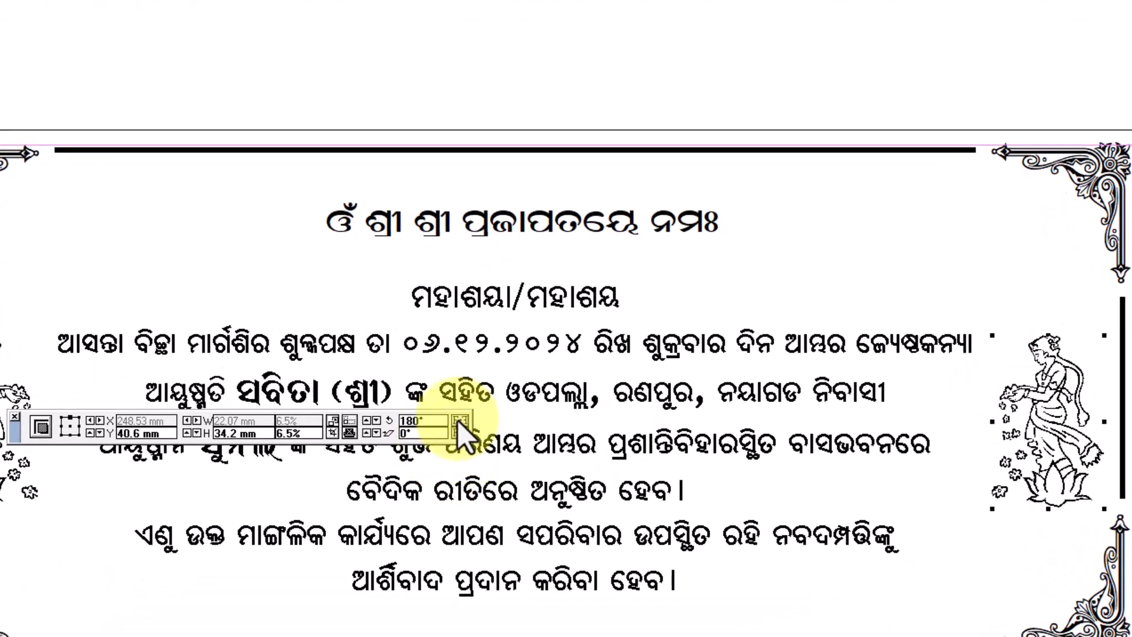
pyautogui.click(303, 69)
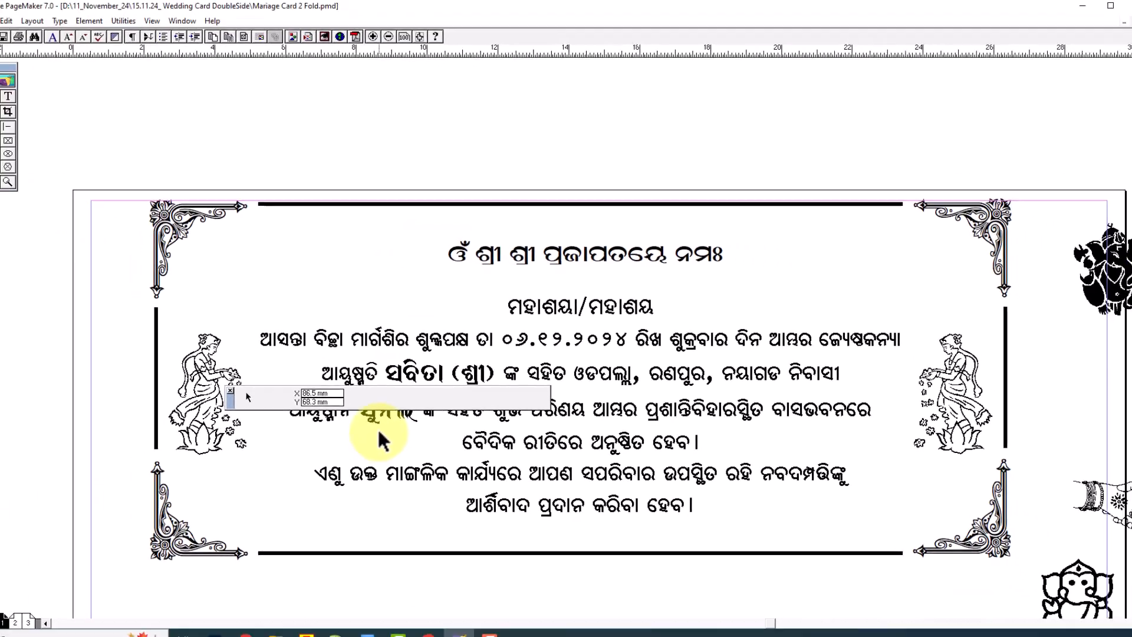
pyautogui.hotkey('ctrl', "'")
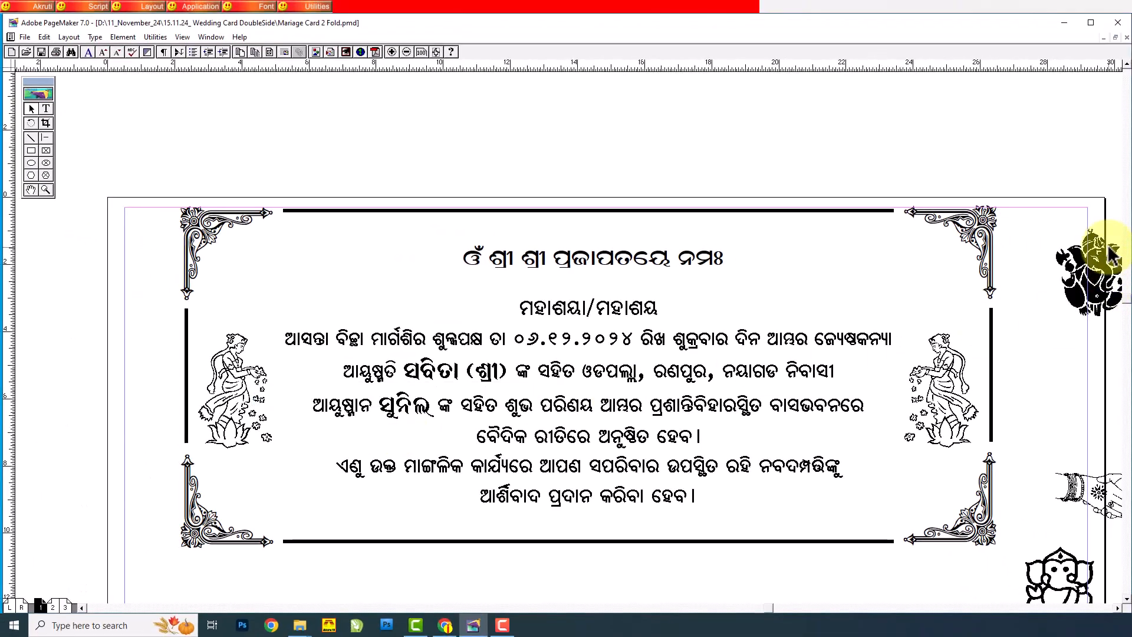
# Step: Place the solid black Ganesha clipart to the left of the heading and duplicate it at the same height on the right
pyautogui.moveTo(1114, 246); pyautogui.dragTo(430, 289)
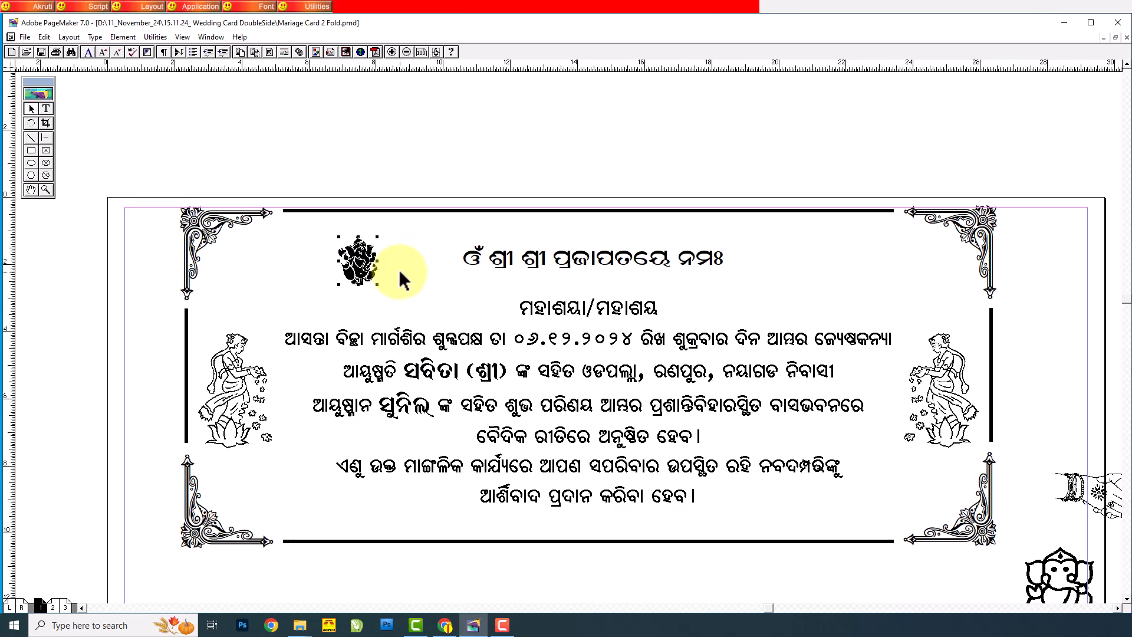
pyautogui.moveTo(341, 260); pyautogui.dragTo(852, 260)
pyautogui.click(714, 157)
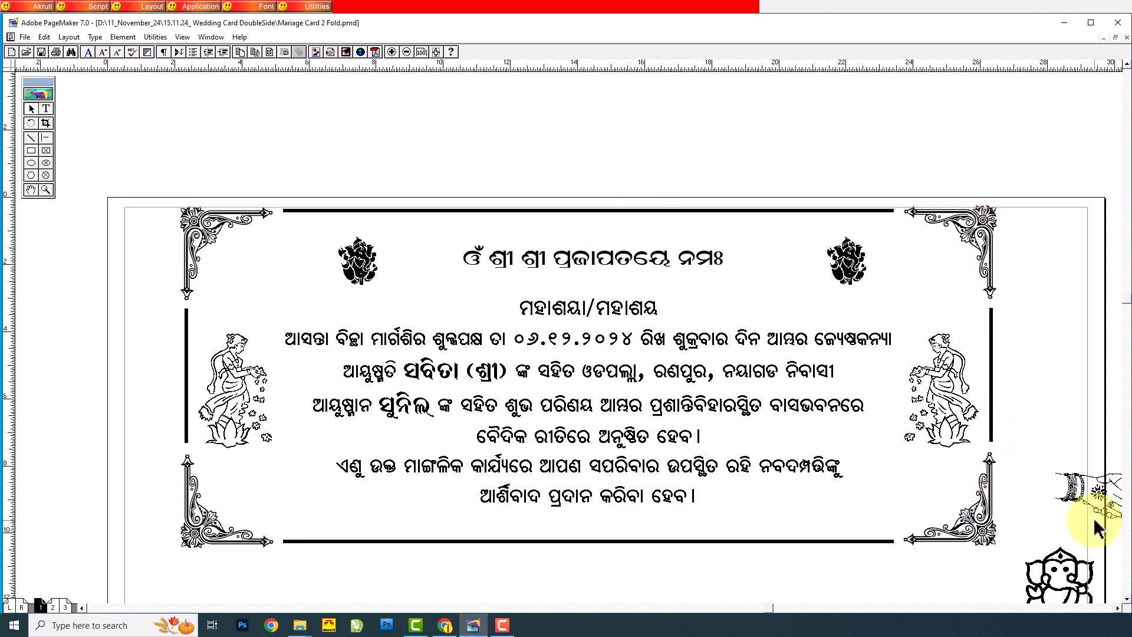
# Step: Place a swastika symbol above each end of the heading and nudge the left one slightly further left
pyautogui.click(1059, 540)
pyautogui.hotkey('ctrl', '5')
pyautogui.moveTo(655, 125); pyautogui.dragTo(155, 109)
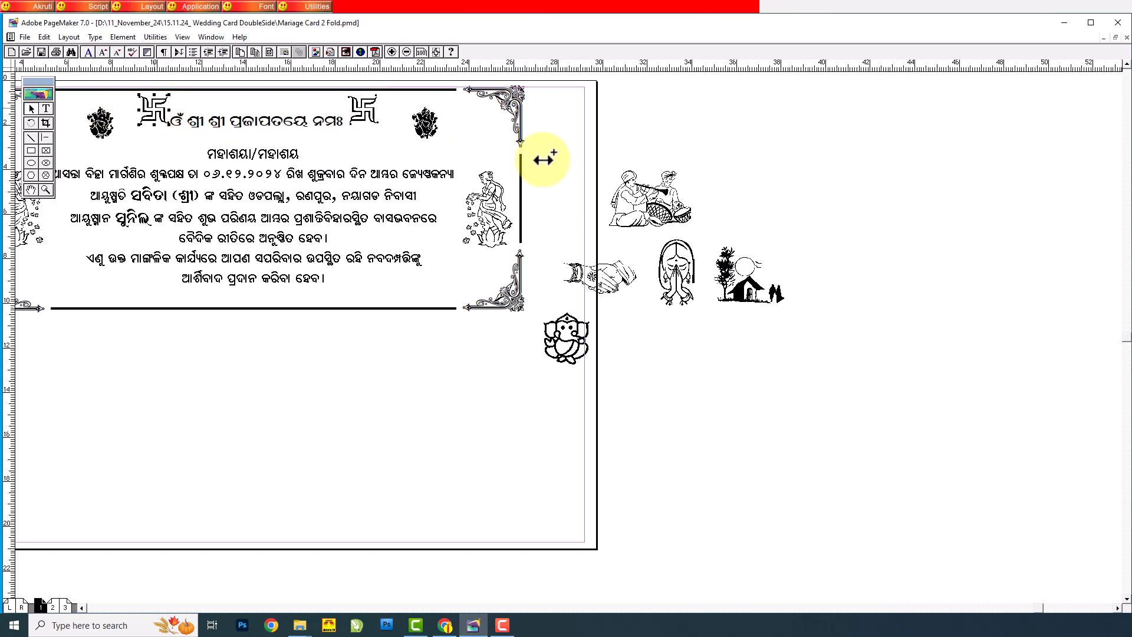
pyautogui.click(268, 129)
pyautogui.click(157, 105)
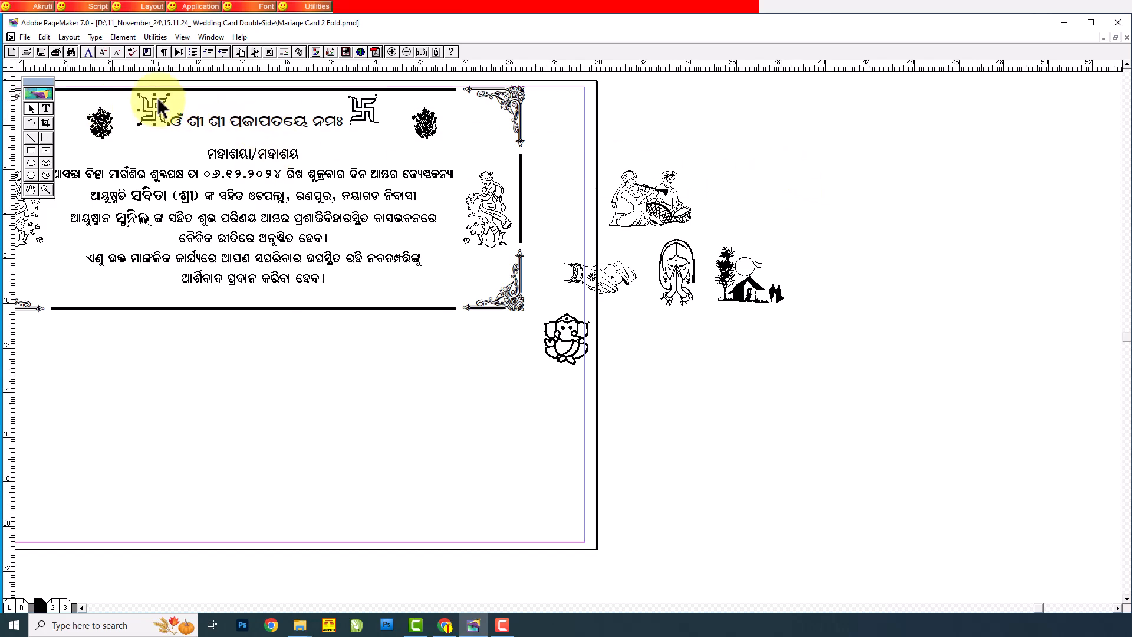
pyautogui.press('Left')
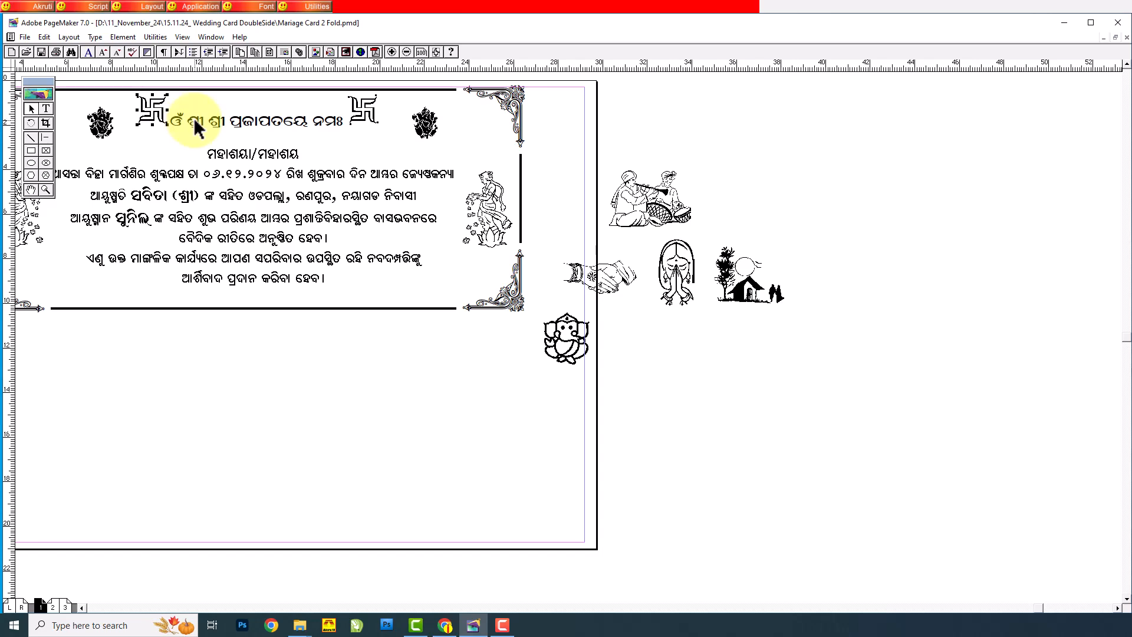
# Step: Go to the spread of pages 2 and 3
pyautogui.click(52, 608)
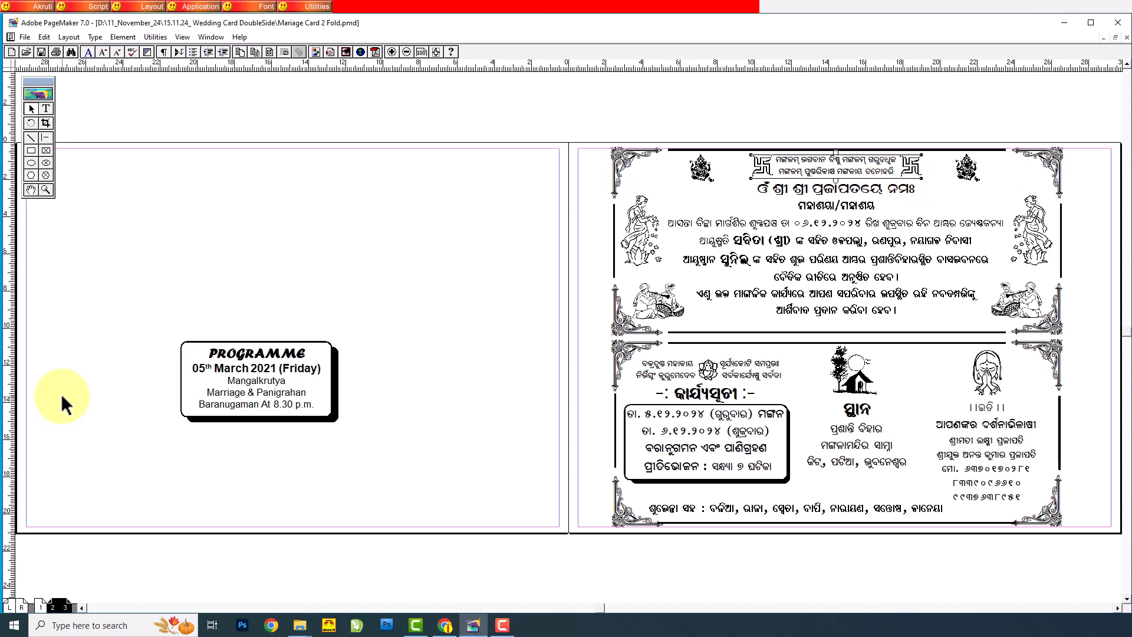
# Step: On page 1, move the large heading line below the two-line verse and nudge the verse slightly down, clear of the frame
pyautogui.click(40, 607)
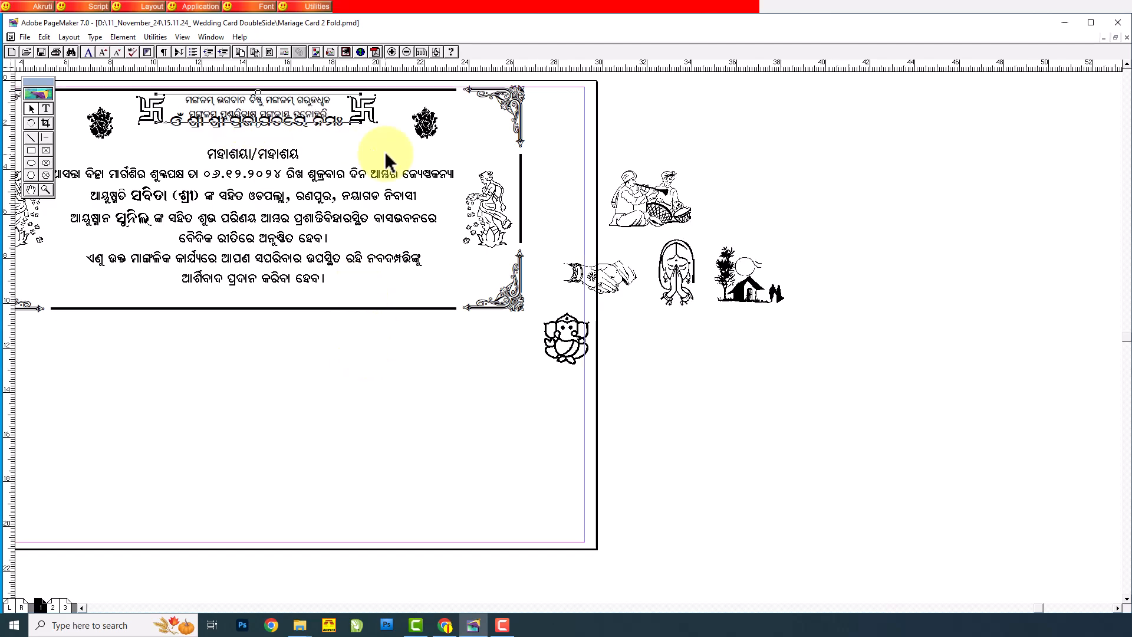
pyautogui.click(393, 122)
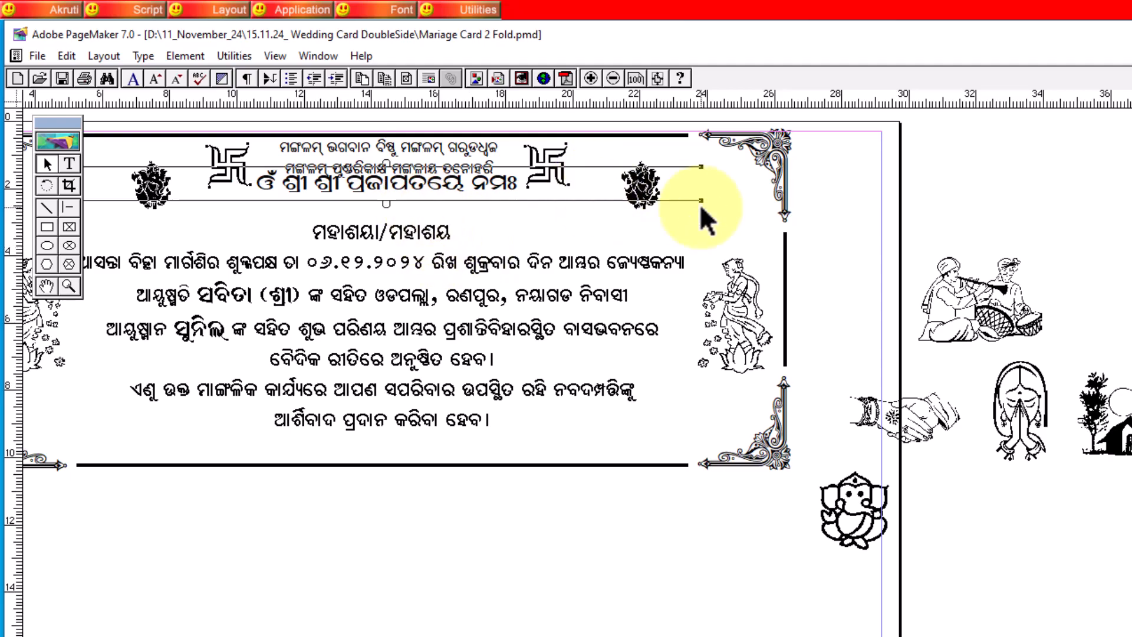
pyautogui.press('Down')
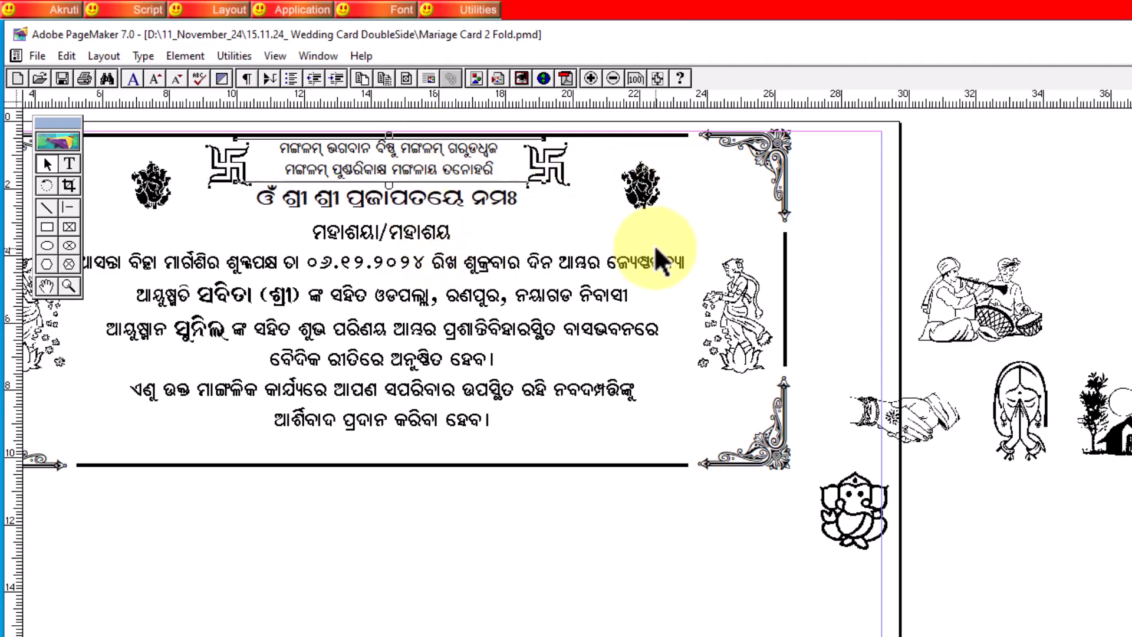
pyautogui.click(494, 204)
pyautogui.press('Down')
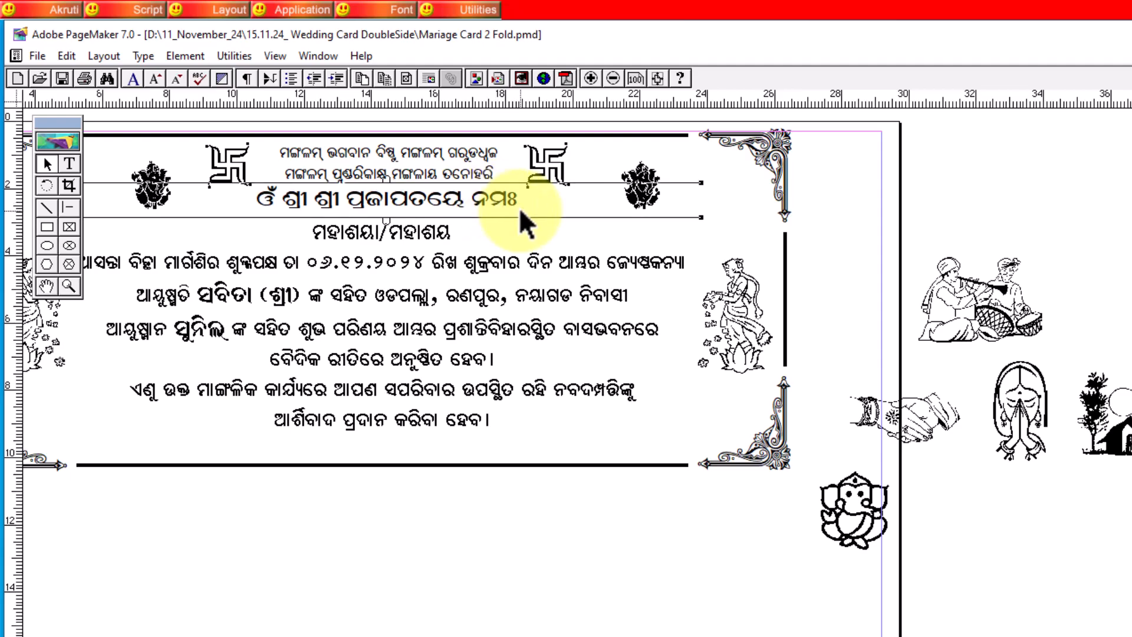
# Step: Even out the line spacing by nudging the heading, the verse and the invitation text block slightly down
pyautogui.click(445, 270)
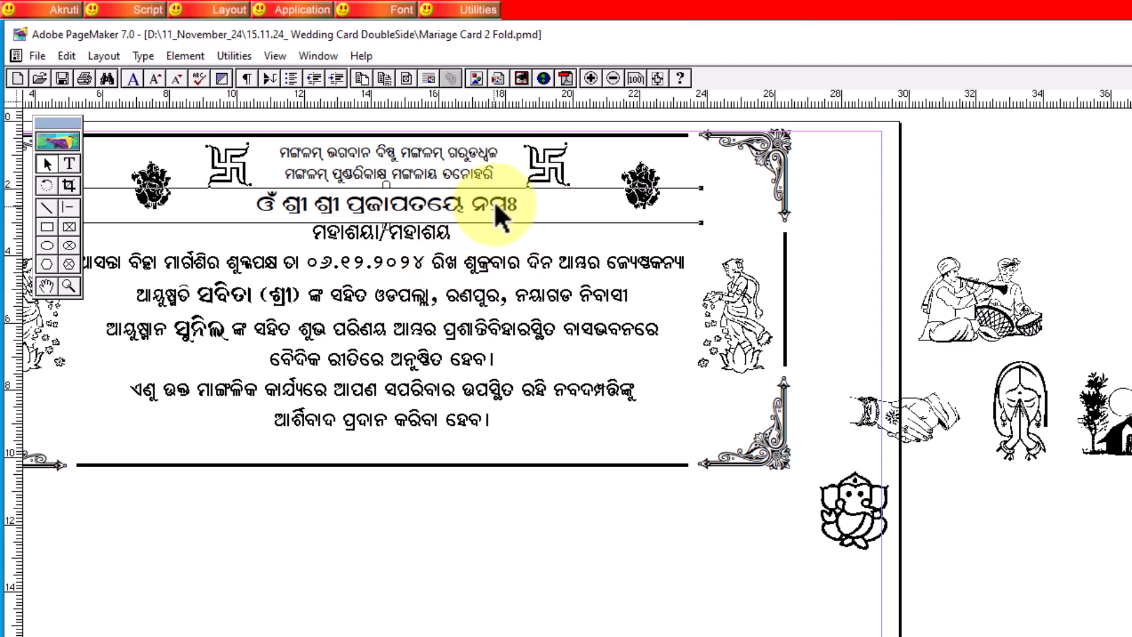
pyautogui.click(471, 169)
pyautogui.click(473, 200)
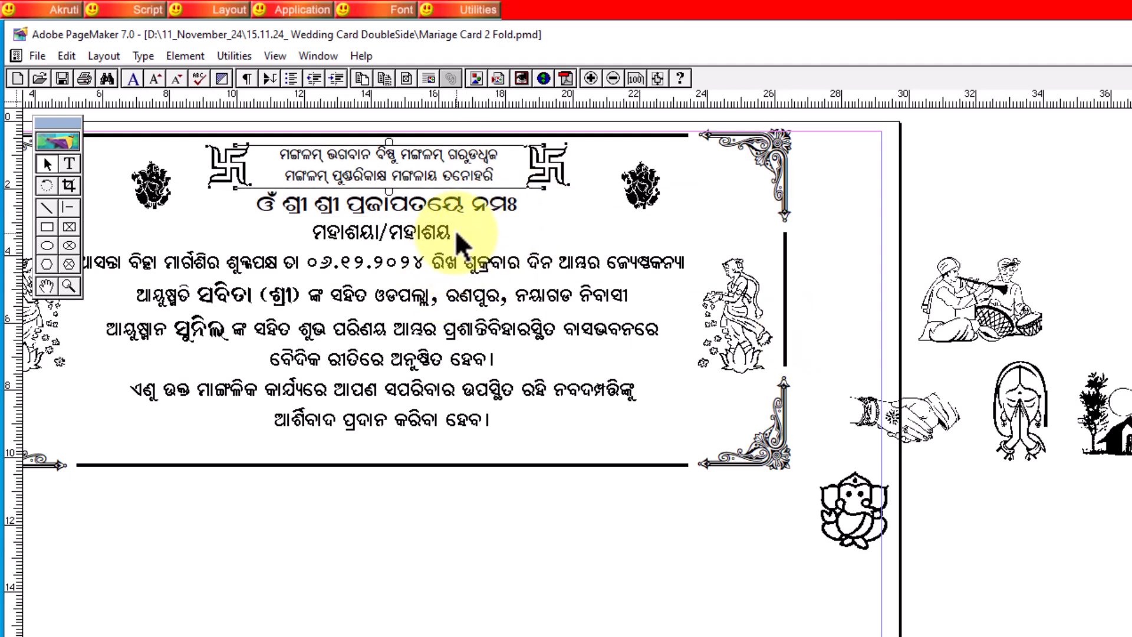
pyautogui.click(482, 345)
pyautogui.press('Down')
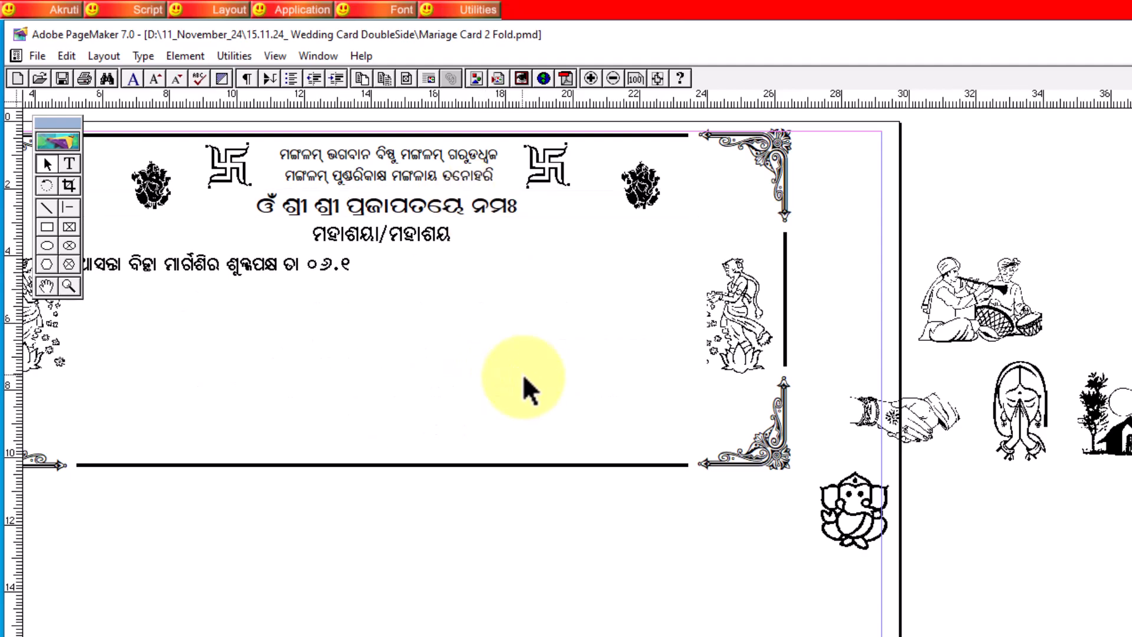
# Step: Nudge the two swastika symbols inward so each sits closer to the end of the two-line verse
pyautogui.click(240, 164)
pyautogui.click(227, 163)
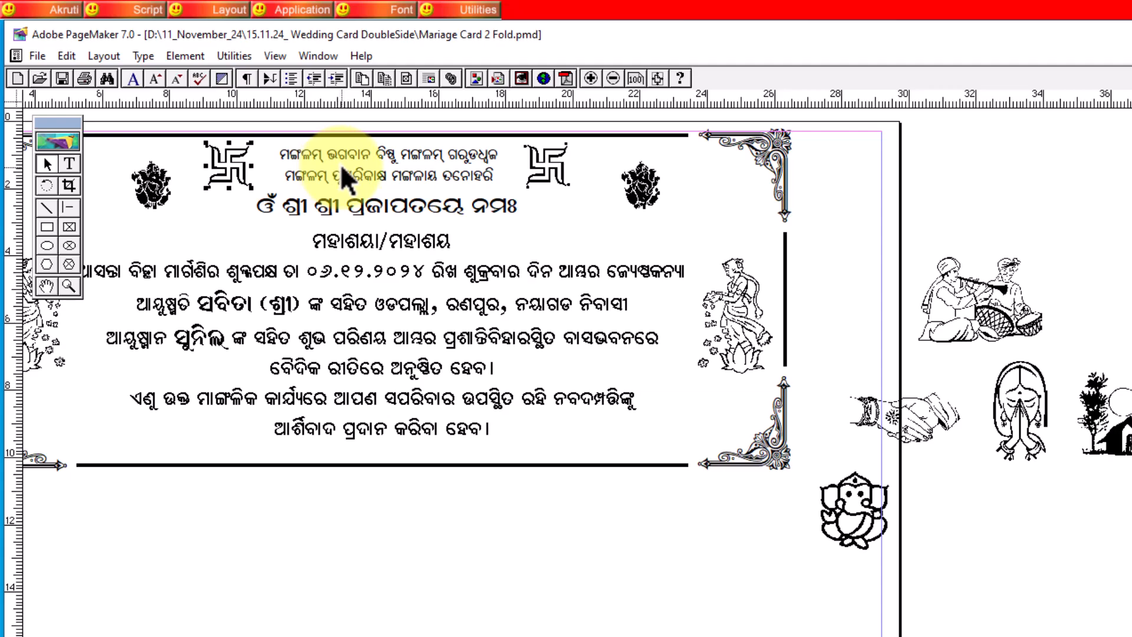
pyautogui.press('Right')
pyautogui.press('Right')
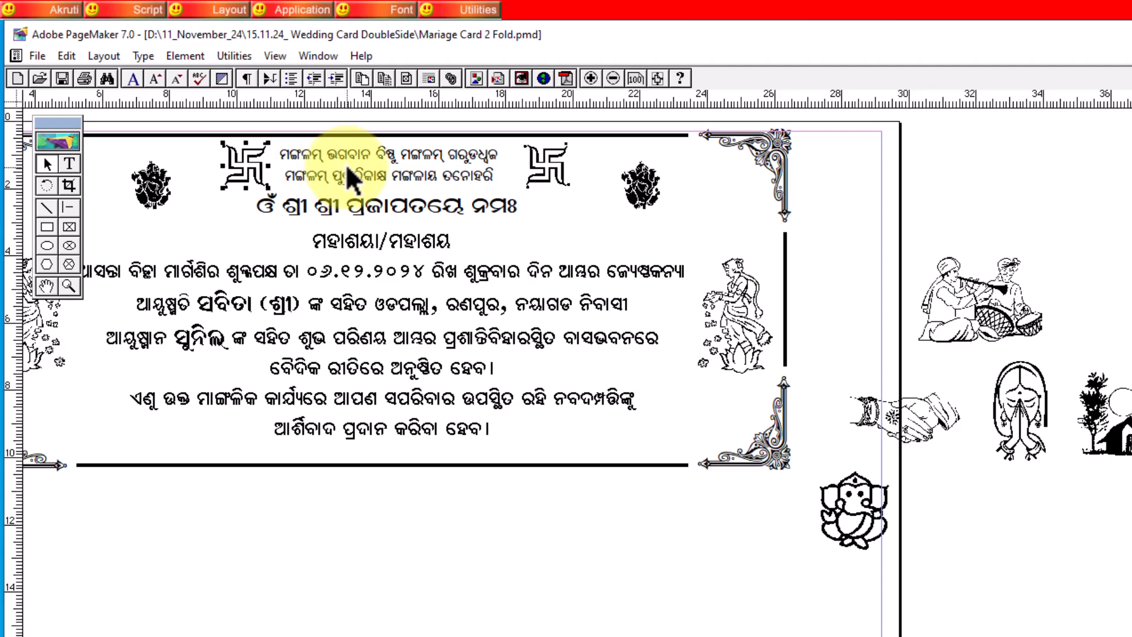
pyautogui.click(558, 168)
pyautogui.press('Left')
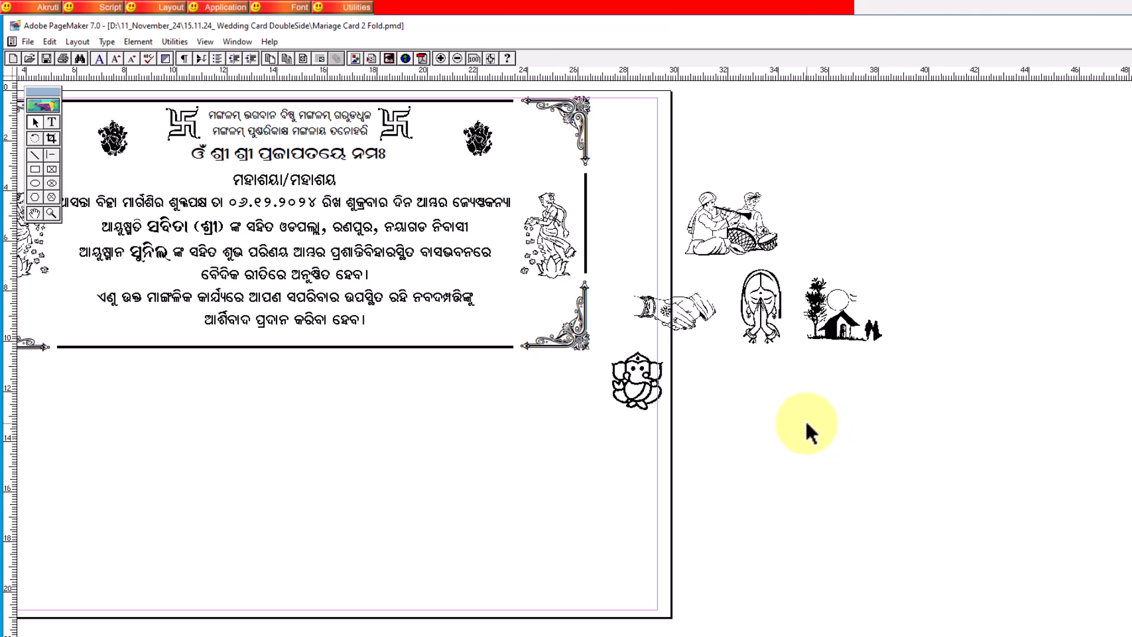
# Step: Place the musicians clipart inside the frame's lower-right corner, scaled down to 25.7 × 17.8 mm, and flip it horizontally
pyautogui.press('pagedown')
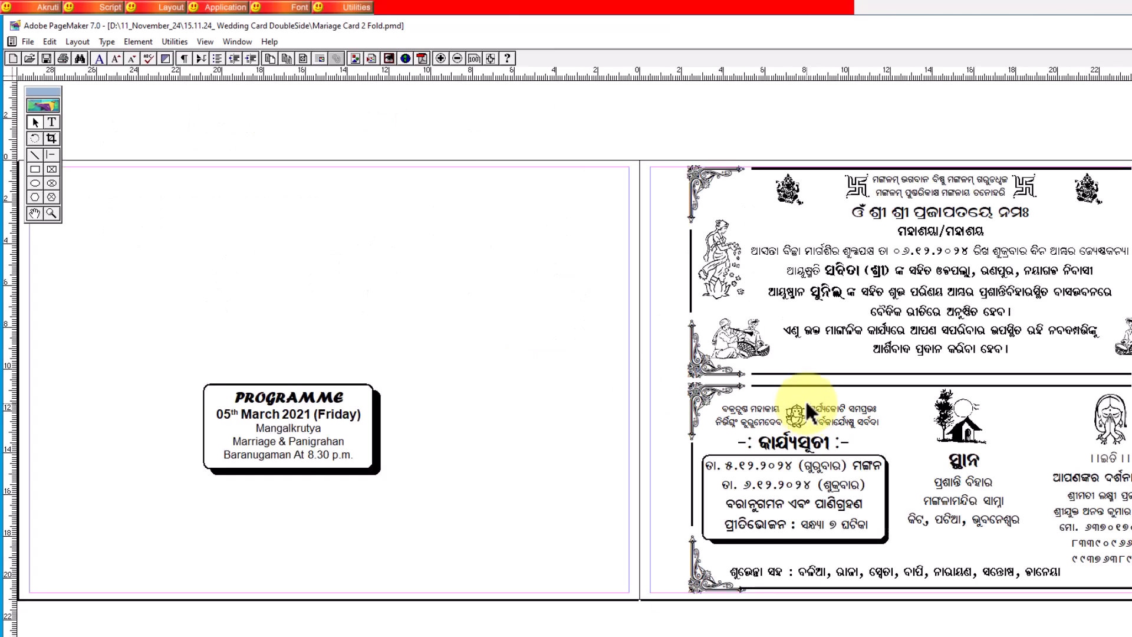
pyautogui.press('pageup')
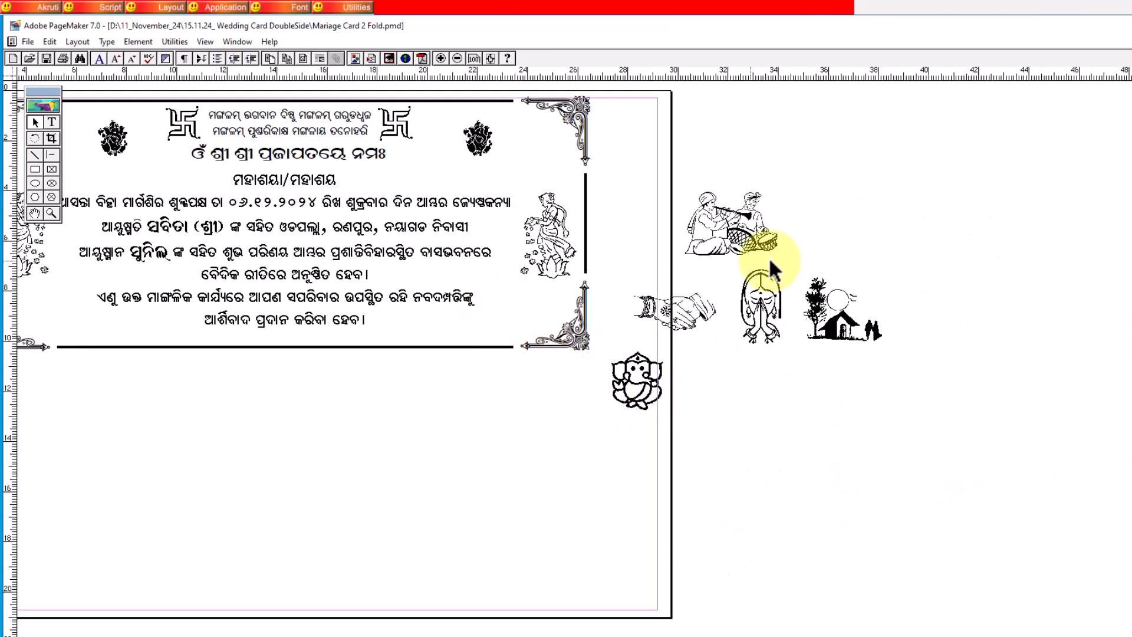
pyautogui.moveTo(745, 222); pyautogui.dragTo(545, 313)
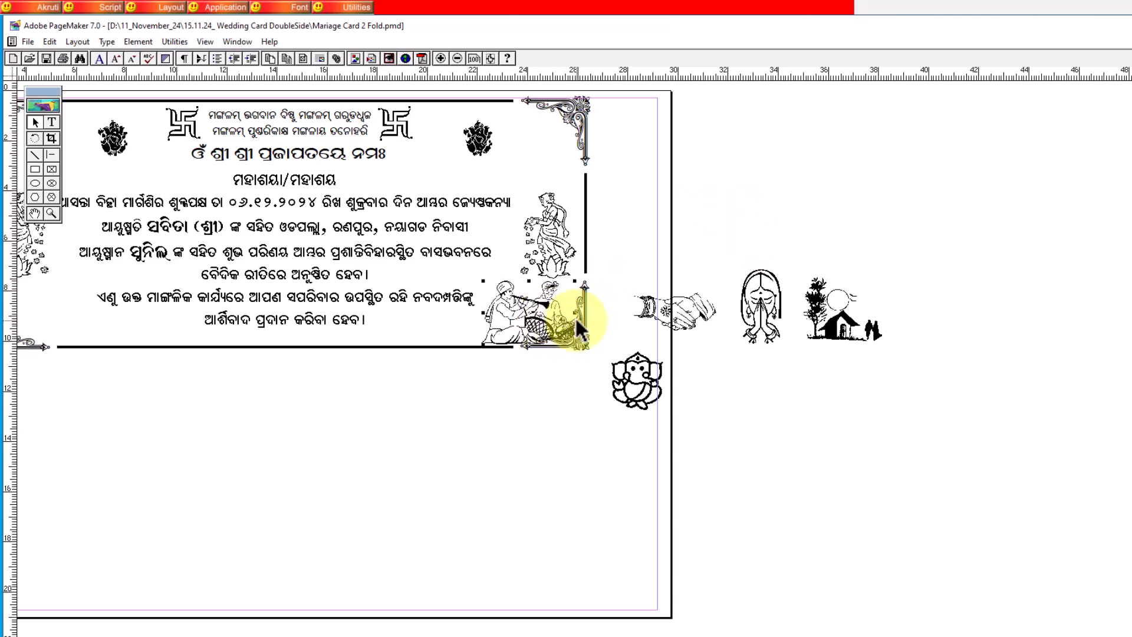
pyautogui.moveTo(575, 313); pyautogui.dragTo(548, 320)
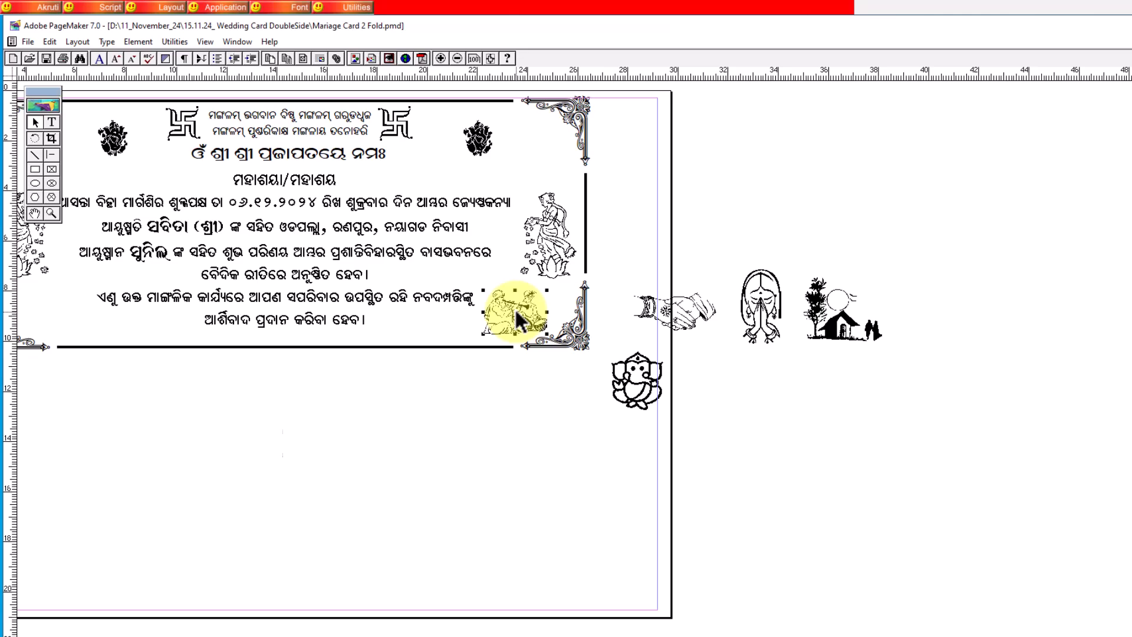
pyautogui.hotkey('ctrl', "'")
pyautogui.click(621, 437)
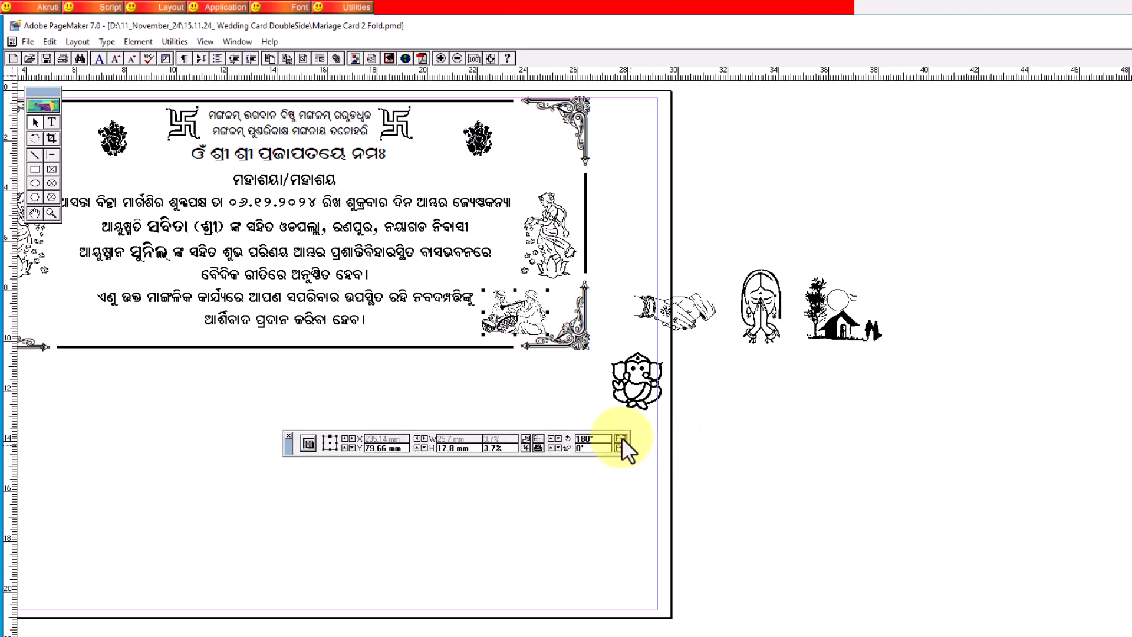
# Step: Duplicate the musicians clipart level into the lower-left corner and mirror that copy upright, with its rotation set to 0°
pyautogui.moveTo(510, 323); pyautogui.dragTo(63, 329)
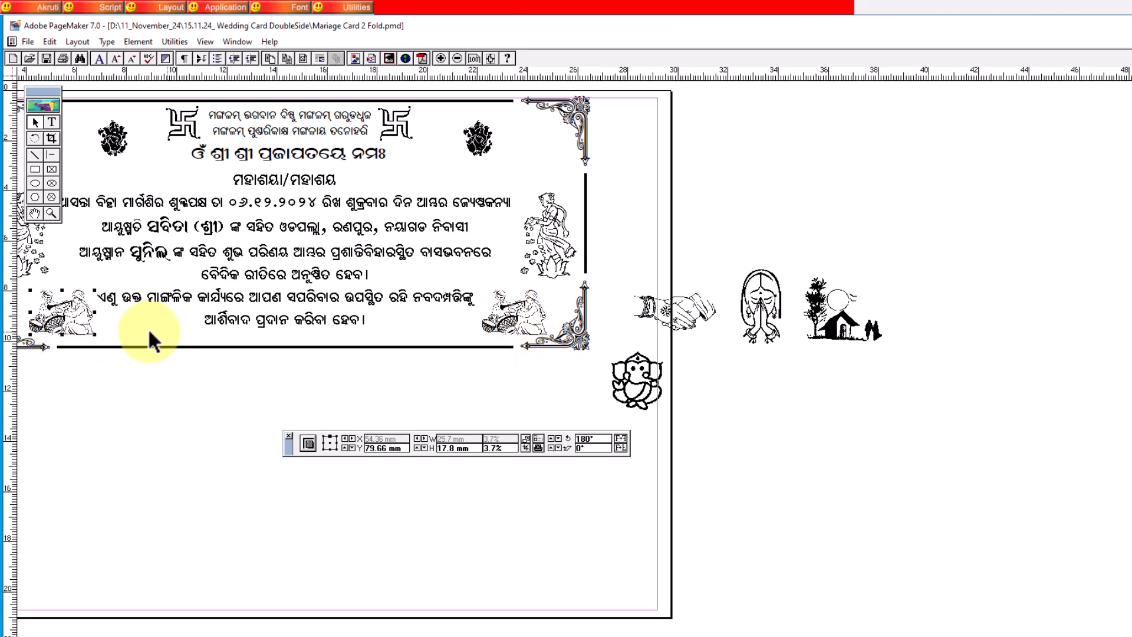
pyautogui.doubleClick(591, 439)
pyautogui.write('0')
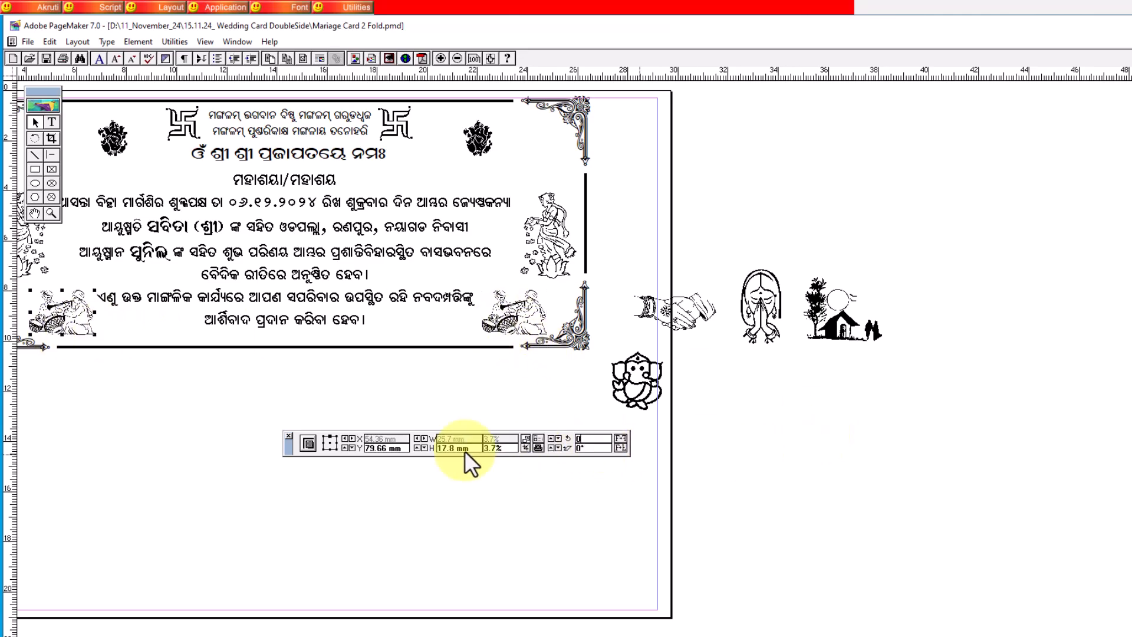
pyautogui.press('Return')
pyautogui.click(620, 447)
pyautogui.click(743, 412)
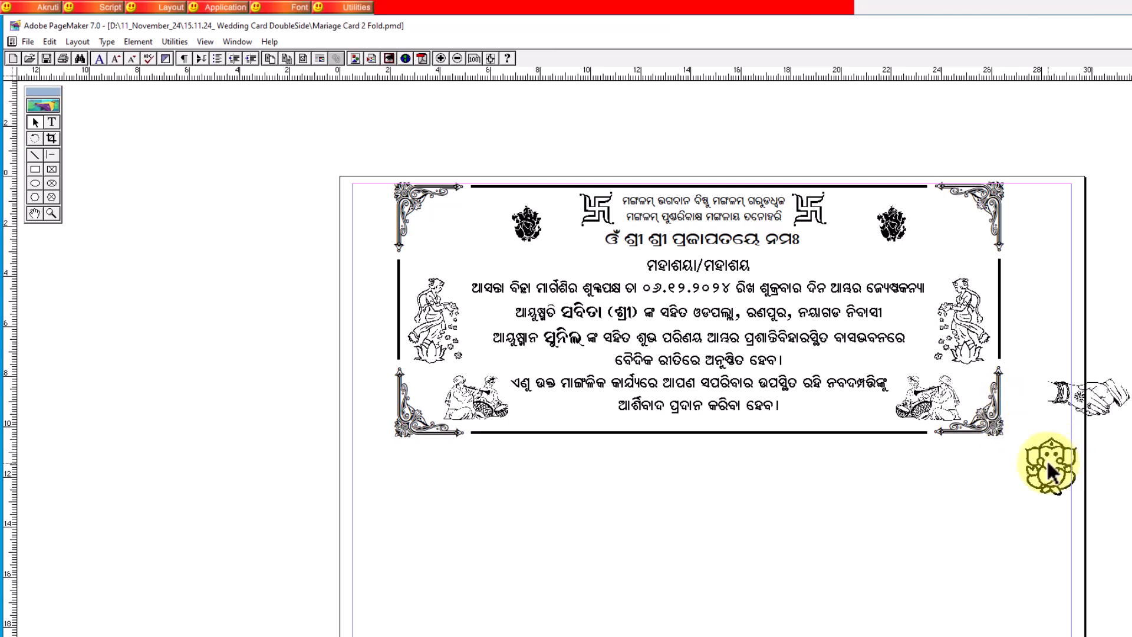
# Step: Move the outline Ganesha clipart further aside and duplicate the whole framed invitation directly below the original
pyautogui.moveTo(1053, 466); pyautogui.dragTo(1092, 470)
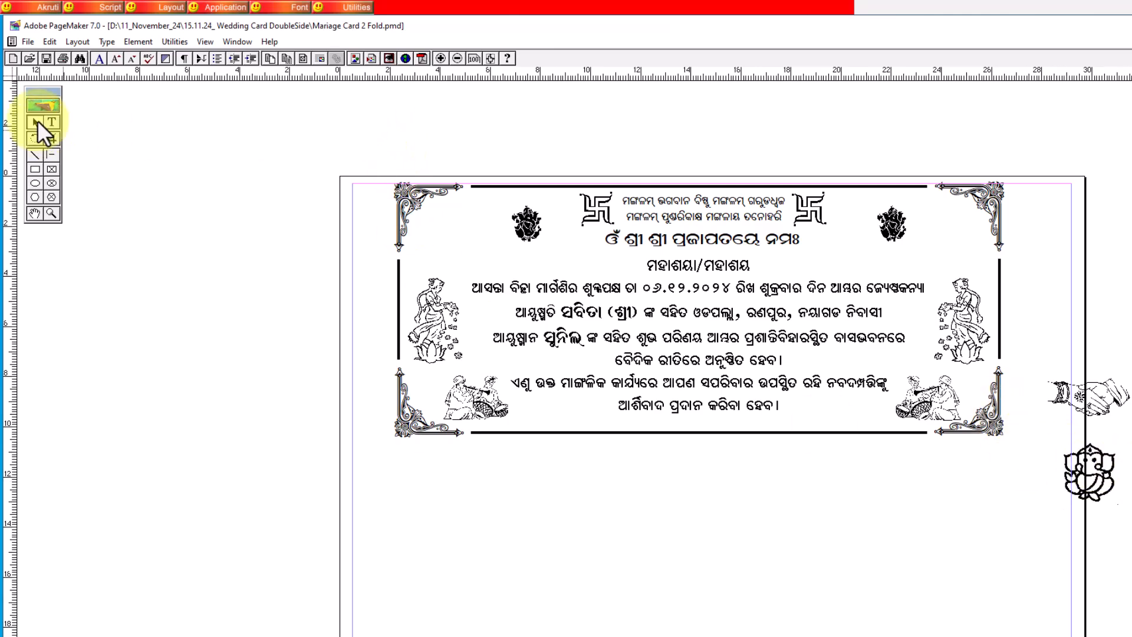
pyautogui.moveTo(361, 119); pyautogui.dragTo(767, 307)
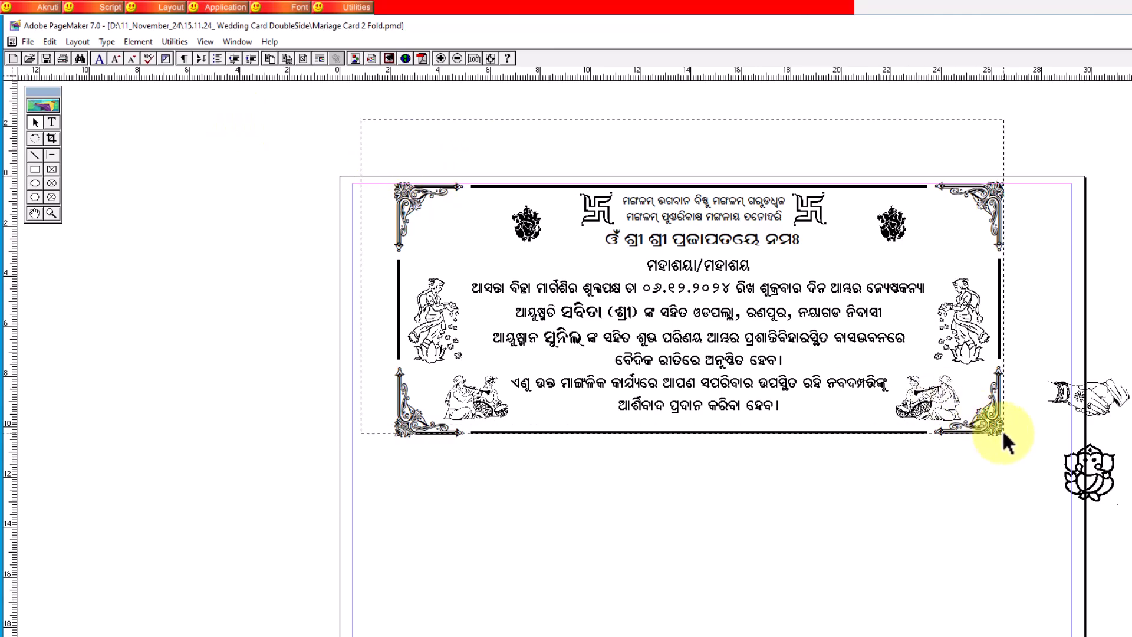
pyautogui.moveTo(1036, 507); pyautogui.dragTo(1013, 501)
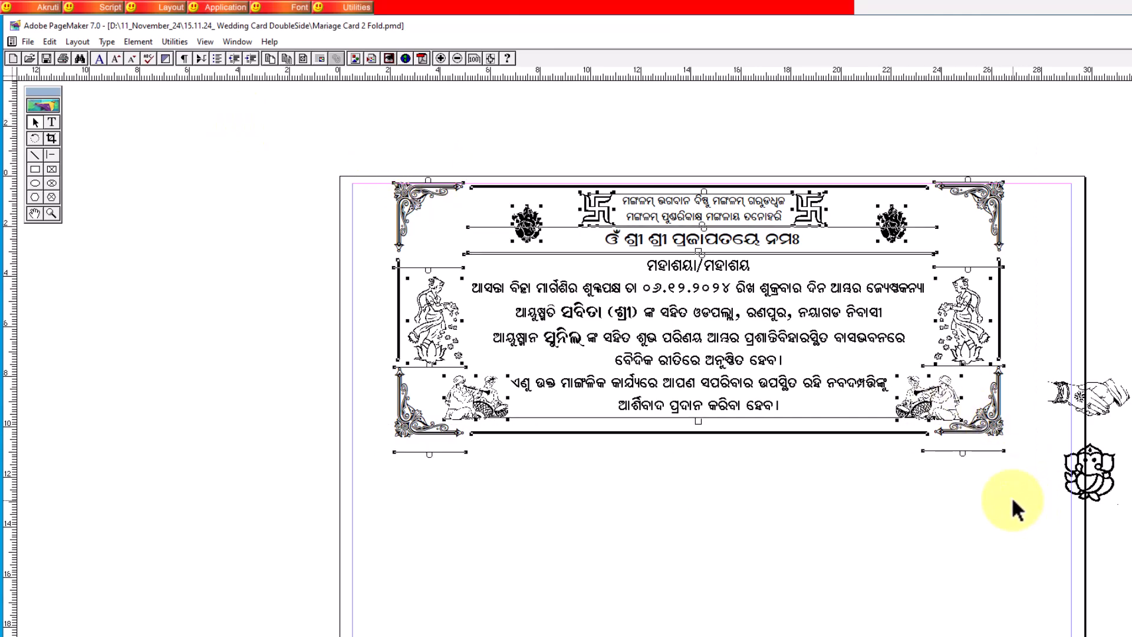
pyautogui.moveTo(421, 194); pyautogui.dragTo(421, 471)
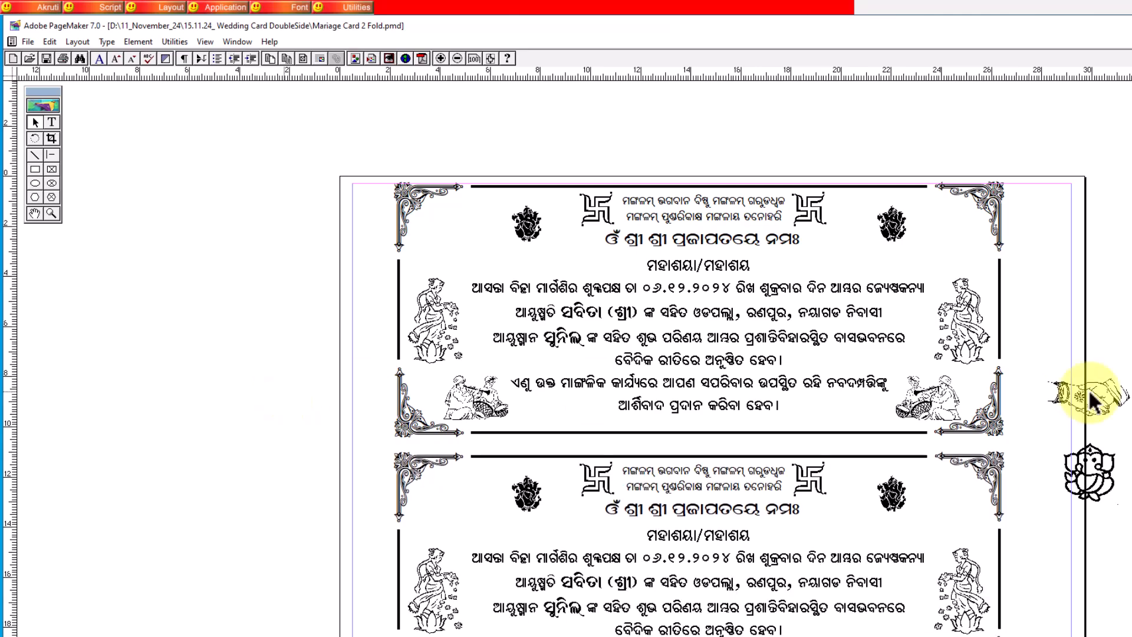
# Step: Delete the heading line, the two-line verse and both swastikas from the lower copy of the card
pyautogui.scroll(-3, 713, 354)
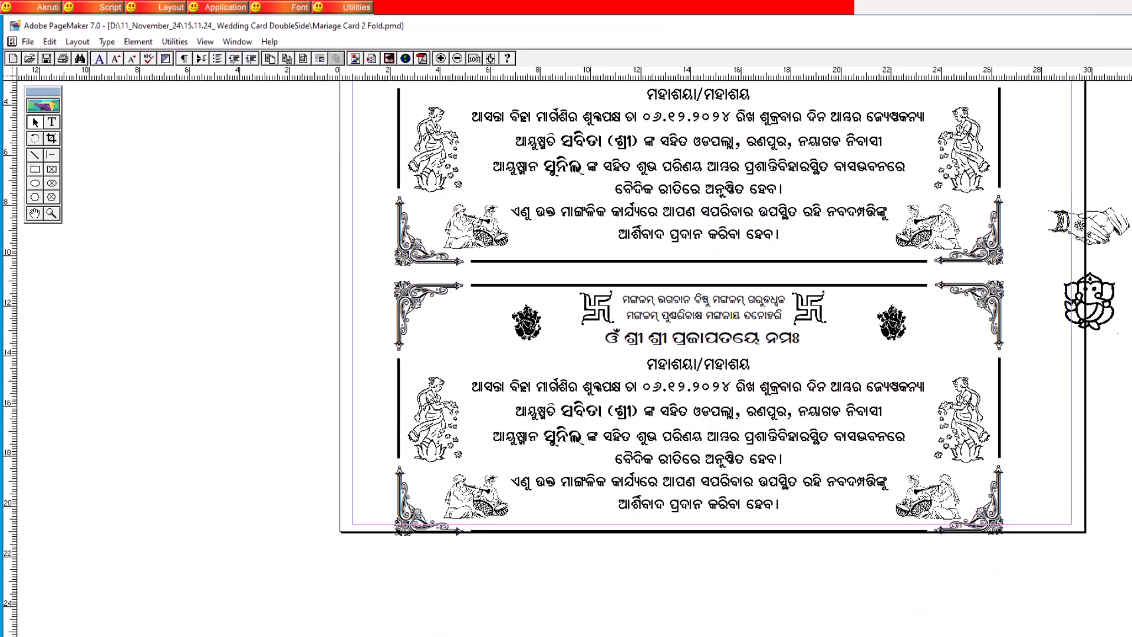
pyautogui.click(712, 339)
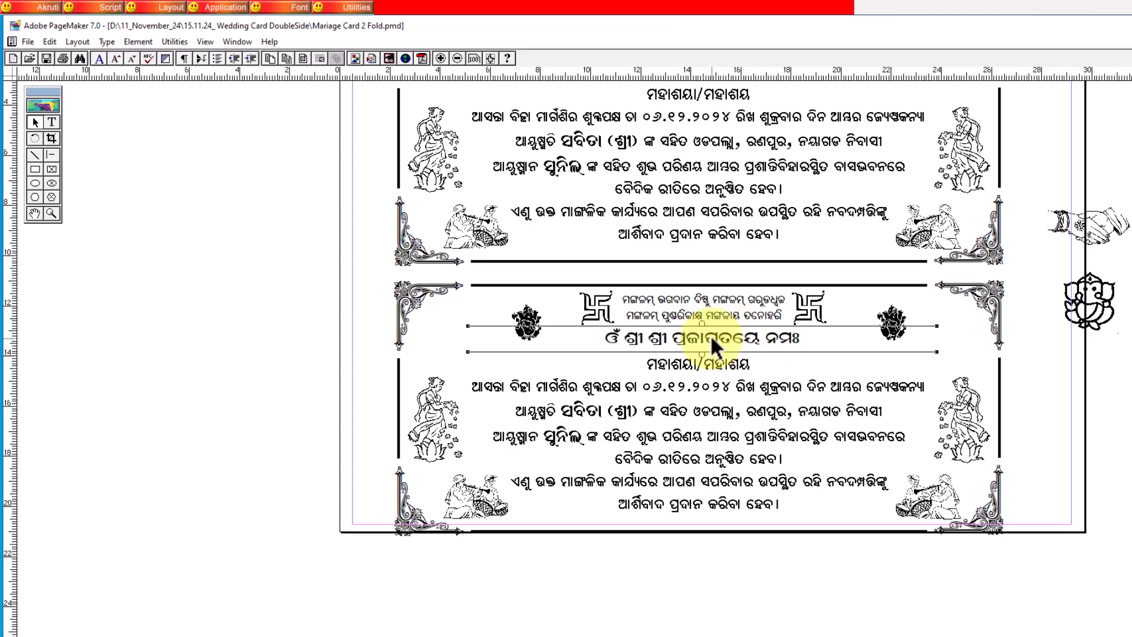
pyautogui.press('Delete')
pyautogui.click(664, 295)
pyautogui.press('Delete')
pyautogui.click(601, 304)
pyautogui.press('Delete')
pyautogui.click(819, 310)
pyautogui.press('Delete')
# Step: Delete the lady, musicians and solid Ganesha cliparts from the lower copy, keeping the frame and the invitation text
pyautogui.click(435, 416)
pyautogui.press('Delete')
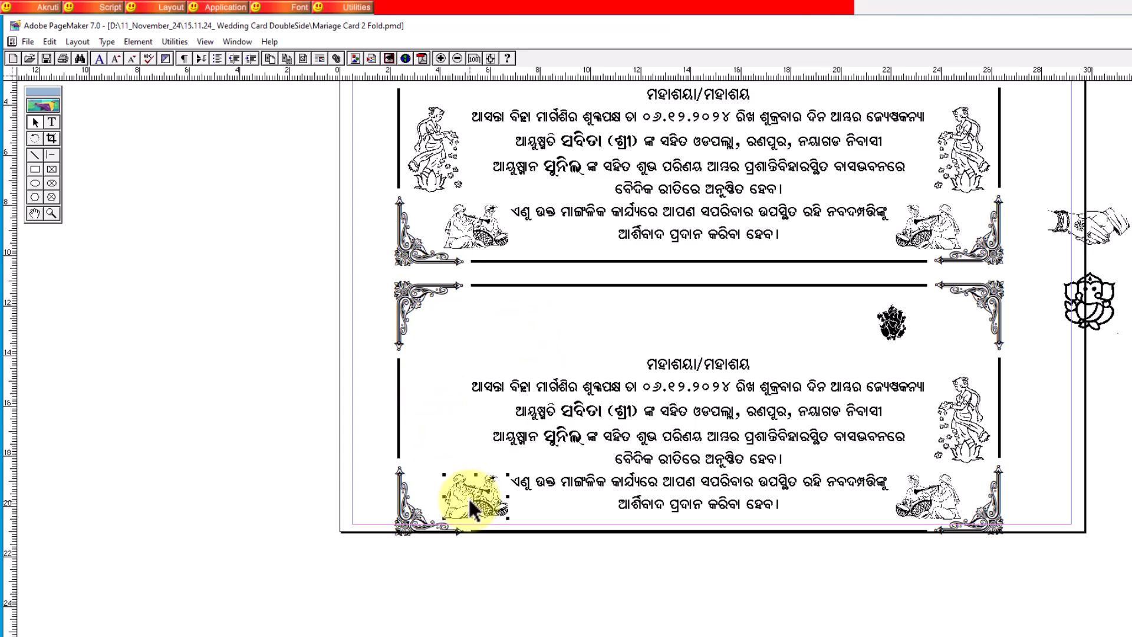
pyautogui.click(469, 497)
pyautogui.press('Delete')
pyautogui.press('Delete')
pyautogui.click(951, 421)
pyautogui.press('Delete')
pyautogui.click(892, 323)
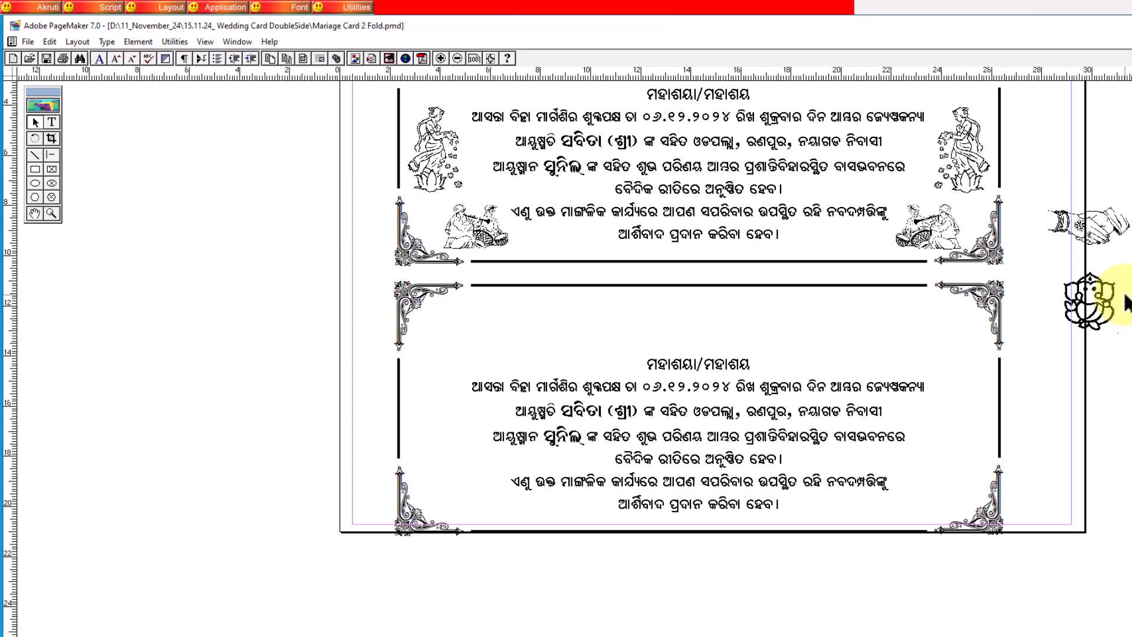
# Step: Place the house-and-tree clipart at the lower frame's top centre and the praying woman clipart near its right side
pyautogui.hotkey('ctrl', 'v')
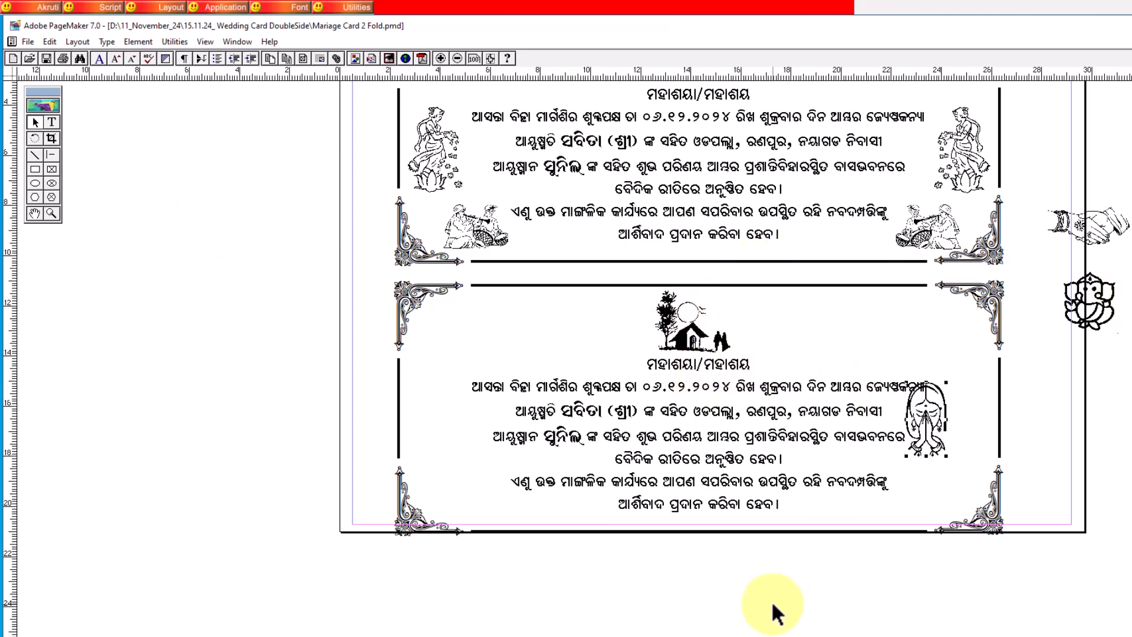
pyautogui.click(773, 605)
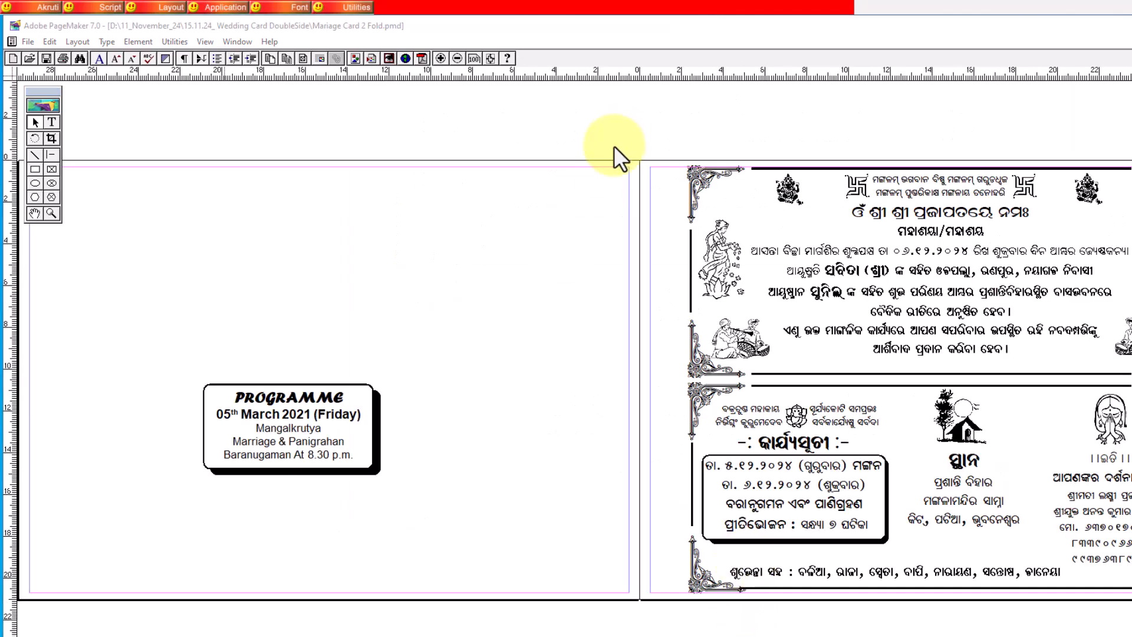
# Step: On the spread of pages 2 and 3, examine the sample card's lower panel: verse, programme, venue, host and greeting text blocks
pyautogui.moveTo(1131, 636); pyautogui.dragTo(667, 371)
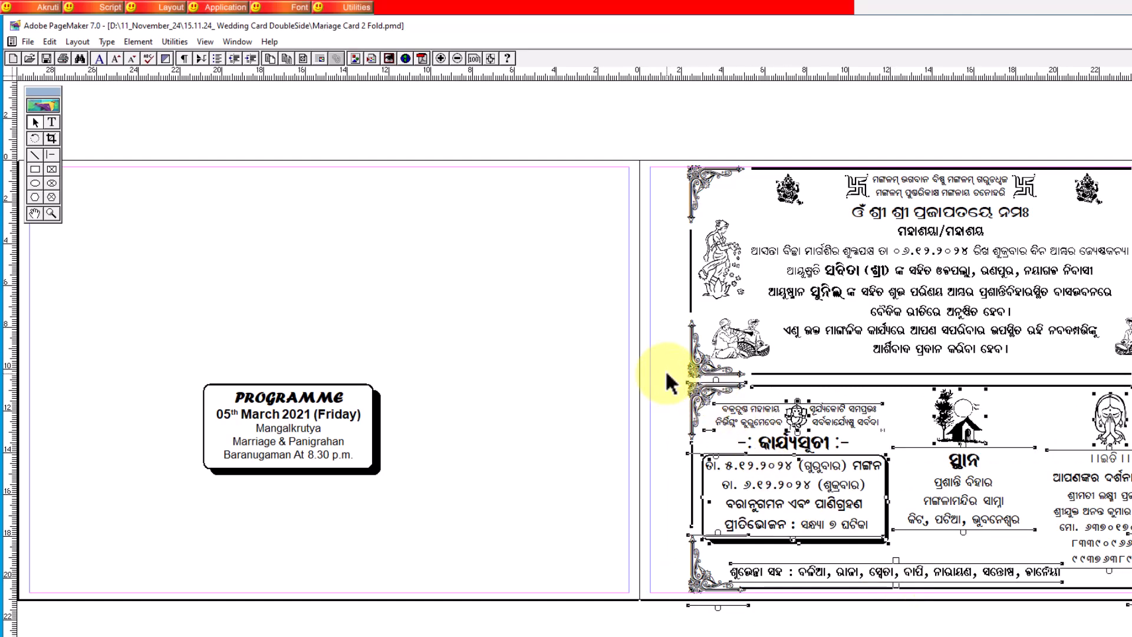
pyautogui.click(814, 619)
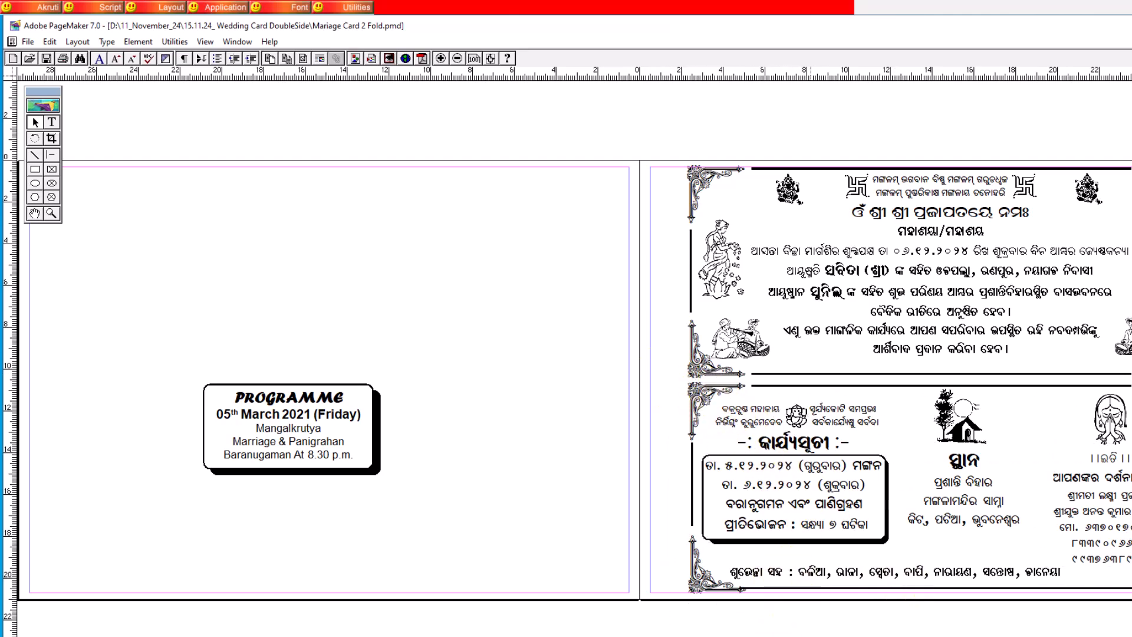
pyautogui.click(761, 413)
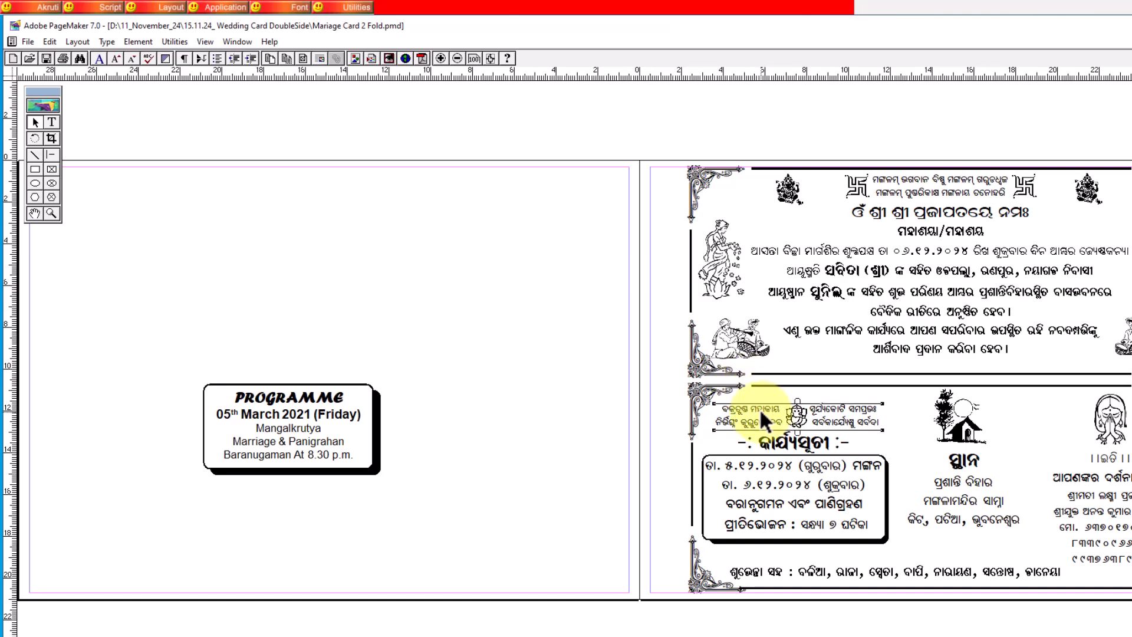
pyautogui.click(789, 441)
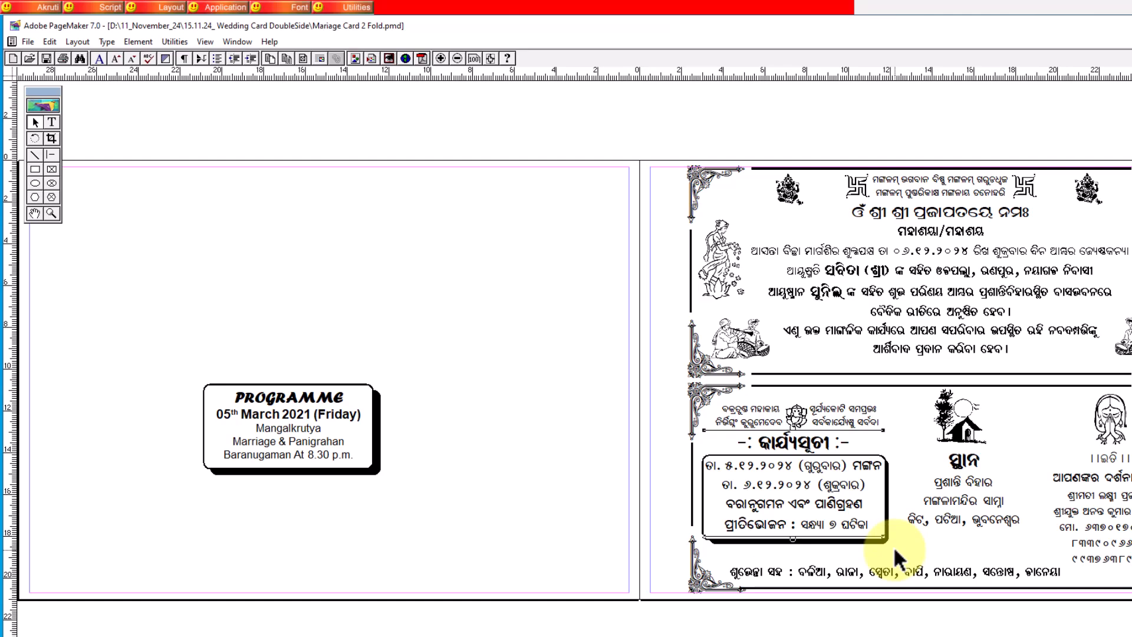
pyautogui.click(965, 466)
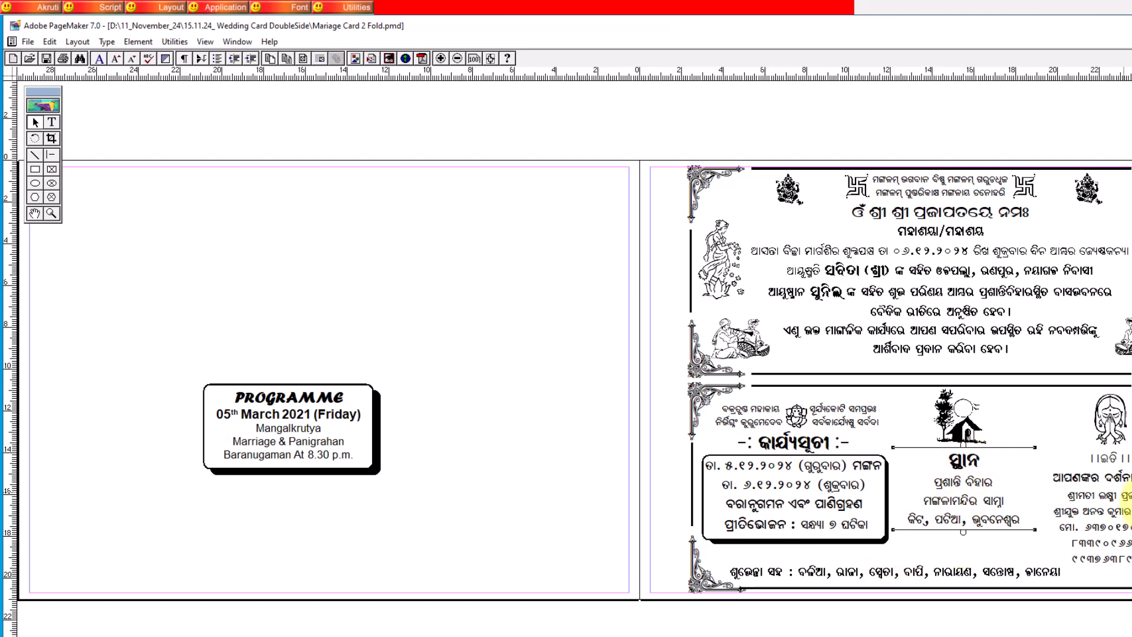
pyautogui.click(1084, 473)
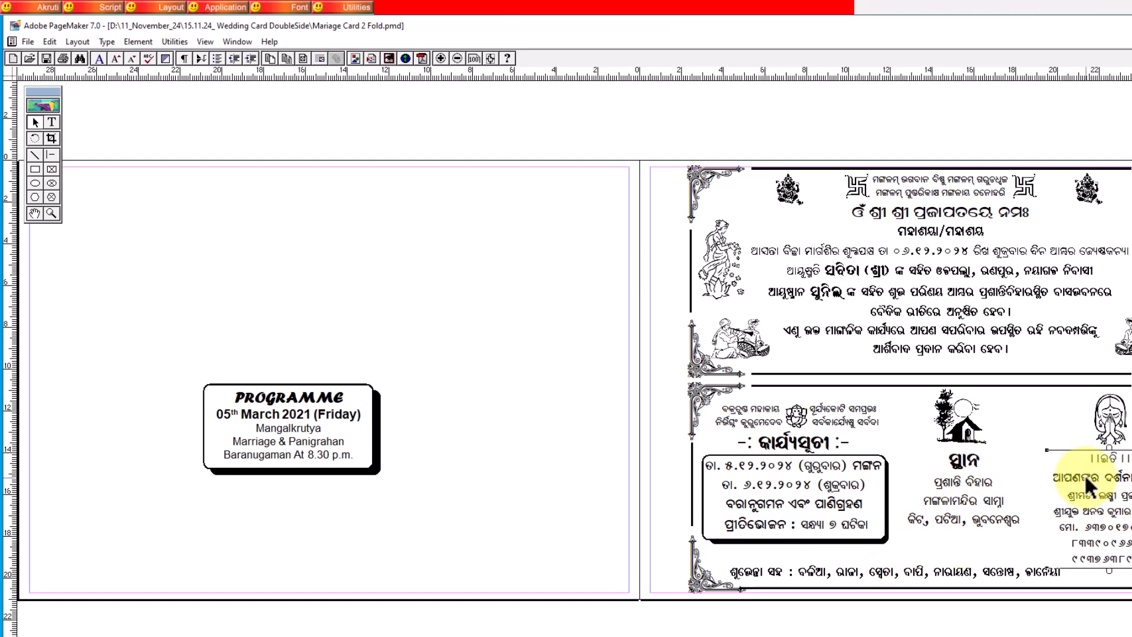
pyautogui.click(878, 571)
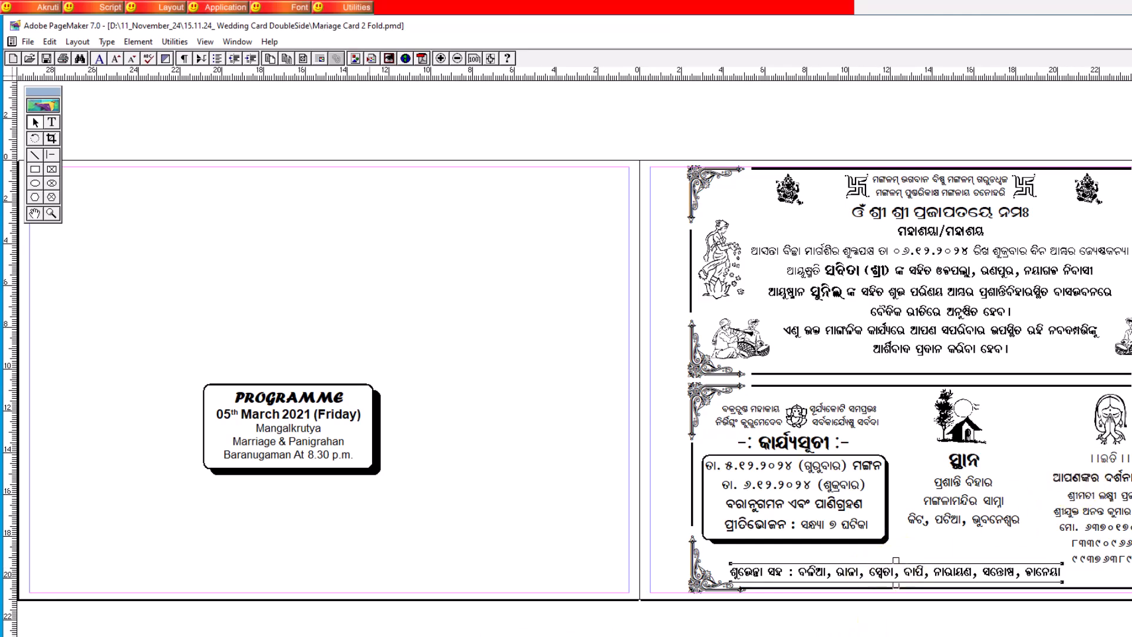
# Step: Trim the invitation text in page 1's lower frame to the words "ଆସନ୍ତା ବିହା ମାର୍ଗଶିର ଶୁକ୍ଳପକ୍ଷ ତା ୦୬"
pyautogui.click(41, 636)
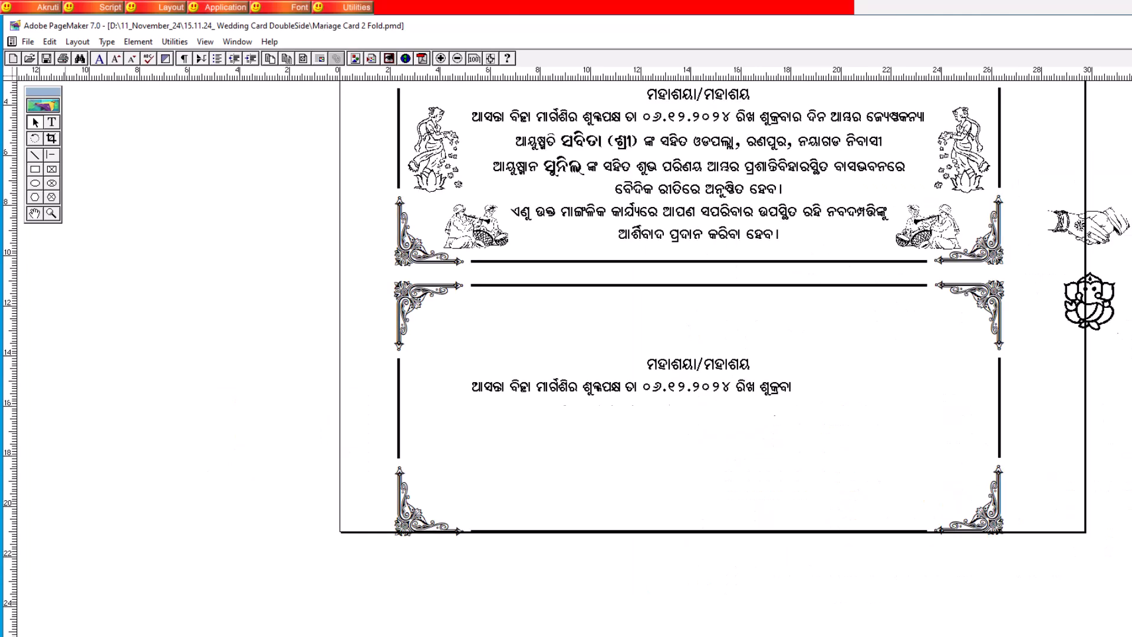
pyautogui.click(52, 122)
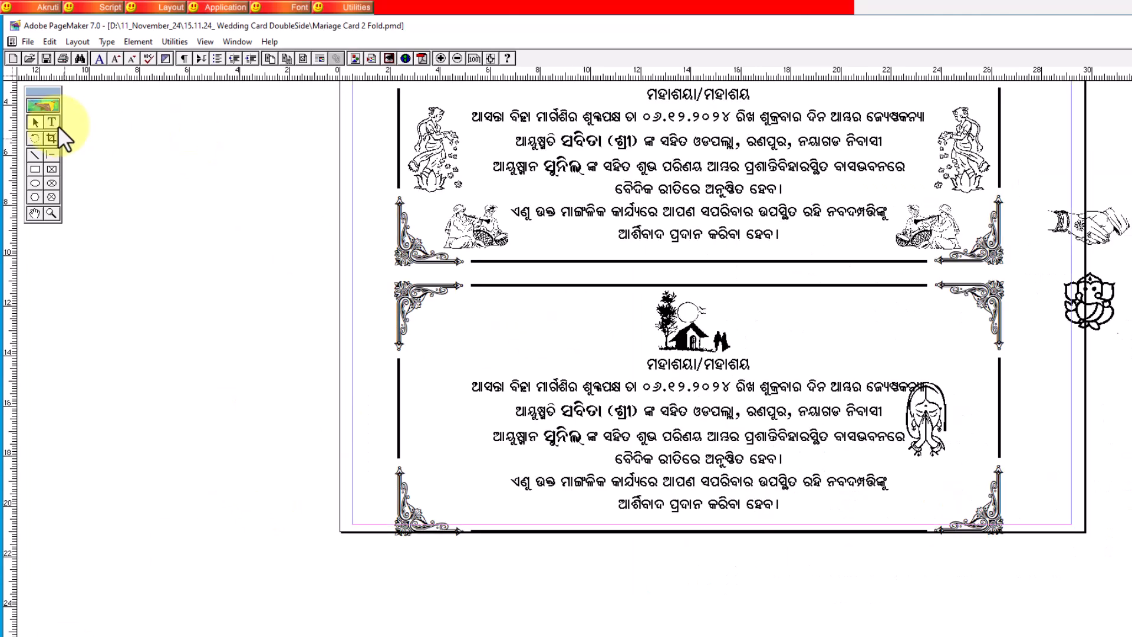
pyautogui.moveTo(761, 365); pyautogui.dragTo(805, 555)
pyautogui.press('Delete')
pyautogui.press('Delete')
# Step: Narrow the remaining text block so it wraps onto two lines near the lower frame's left side
pyautogui.click(35, 122)
pyautogui.moveTo(799, 354); pyautogui.dragTo(752, 381)
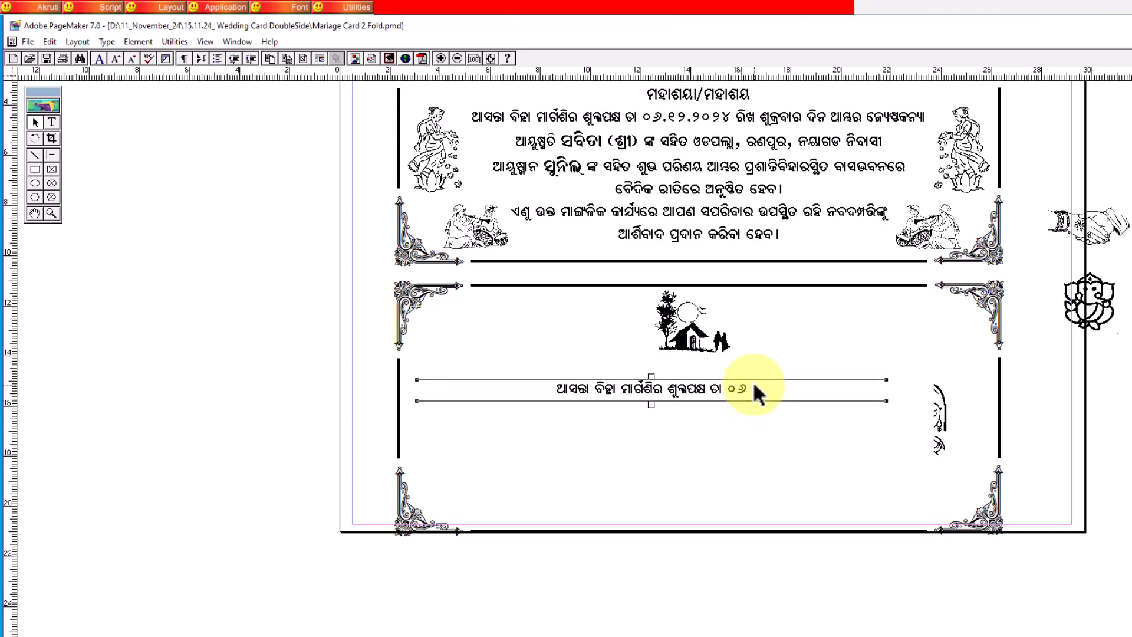
pyautogui.moveTo(887, 400); pyautogui.dragTo(563, 461)
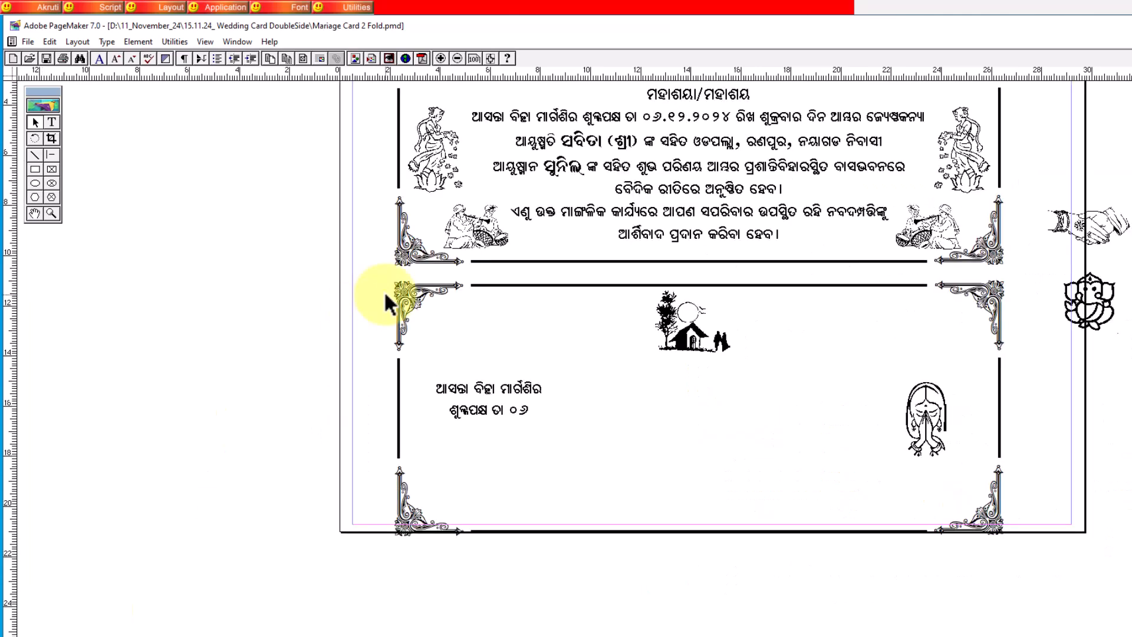
pyautogui.click(518, 387)
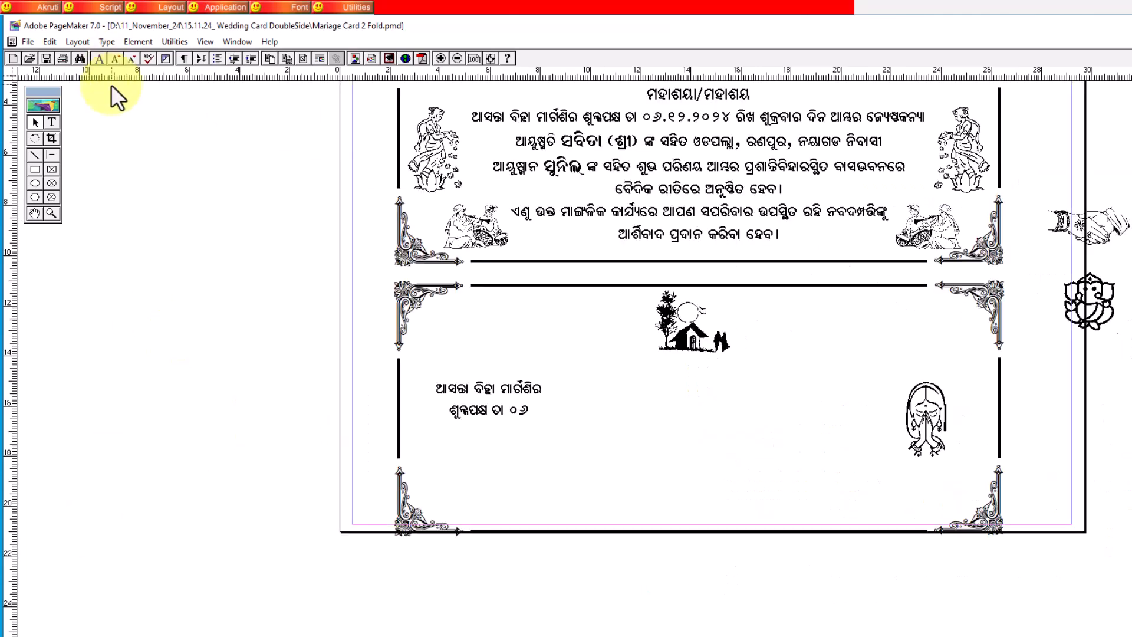
# Step: Raise the two-line text block in the lower frame and place the outline Ganesha clipart beside it
pyautogui.click(36, 122)
pyautogui.moveTo(505, 389); pyautogui.dragTo(505, 332)
pyautogui.moveTo(1105, 311); pyautogui.dragTo(585, 367)
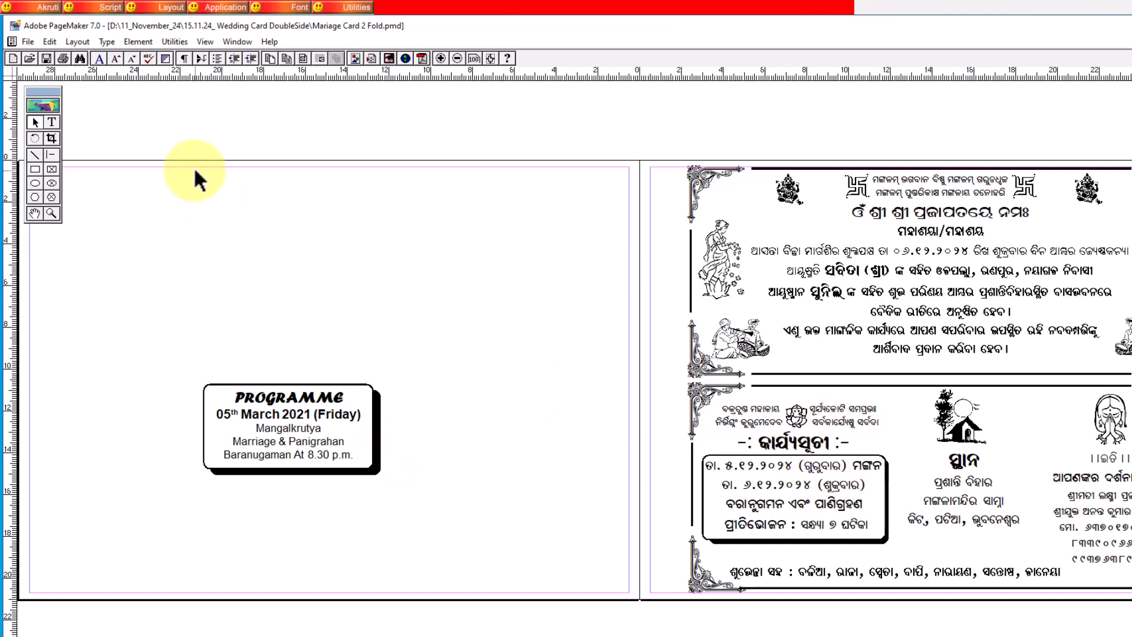
# Step: Replace the two-line text with the sample card's lower verse, "ବକ୍ରତୁଣ୍ଡ ମହାକାୟ ସୂର୍ଯ୍ୟକୋଟି ସମପ୍ରଭଃ ନିର୍ବିଘ୍ନଂ କୁରୁମେଦେବ ସର୍ବକାର୍ଯ୍ୟେଷୁ ସର୍ବଦା"
pyautogui.click(52, 122)
pyautogui.moveTo(723, 407); pyautogui.dragTo(891, 418)
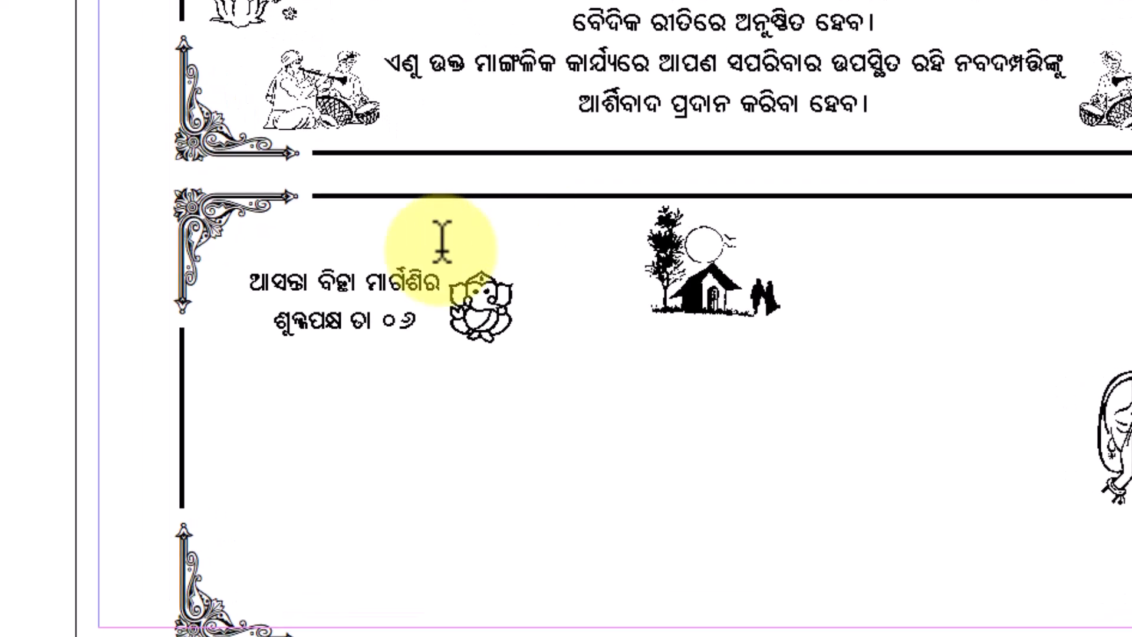
pyautogui.moveTo(330, 280); pyautogui.dragTo(391, 242)
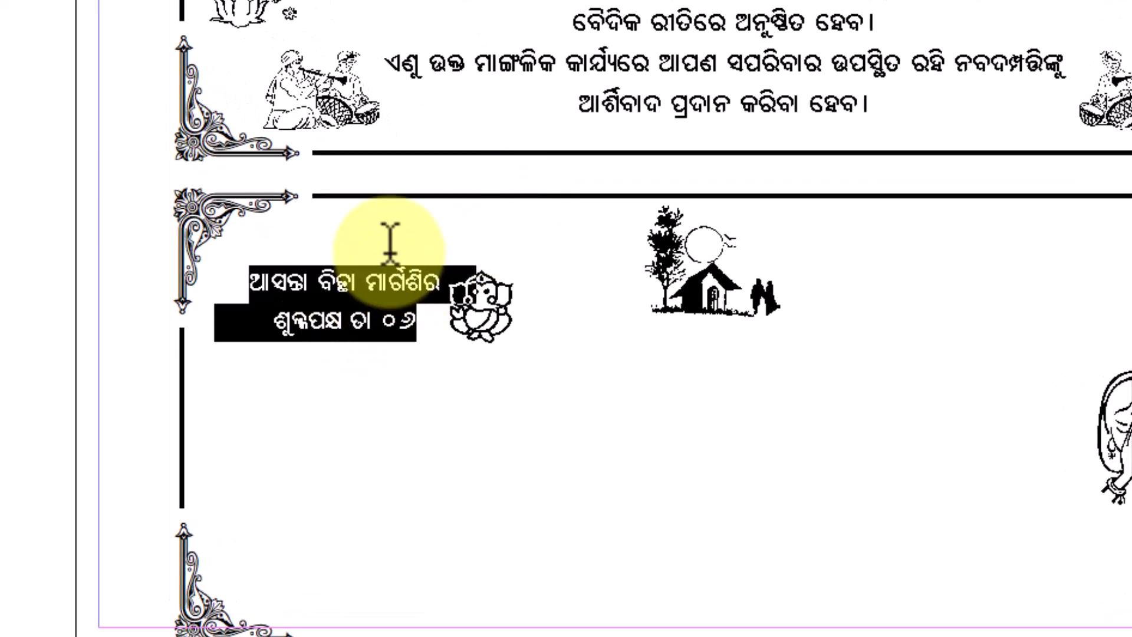
pyautogui.write('ବକ୍ରତୁଣ୍ଡ ମହାକାୟ ସୂର୍ଯ୍ୟକୋଟି ସମପ୍ରଭଃ ନିର୍ବିଘ୍ନଂ କୁରୁମେଦେବ ସର୍ବକାର୍ଯ୍ୟେଷୁ ସର୍ବଦା')
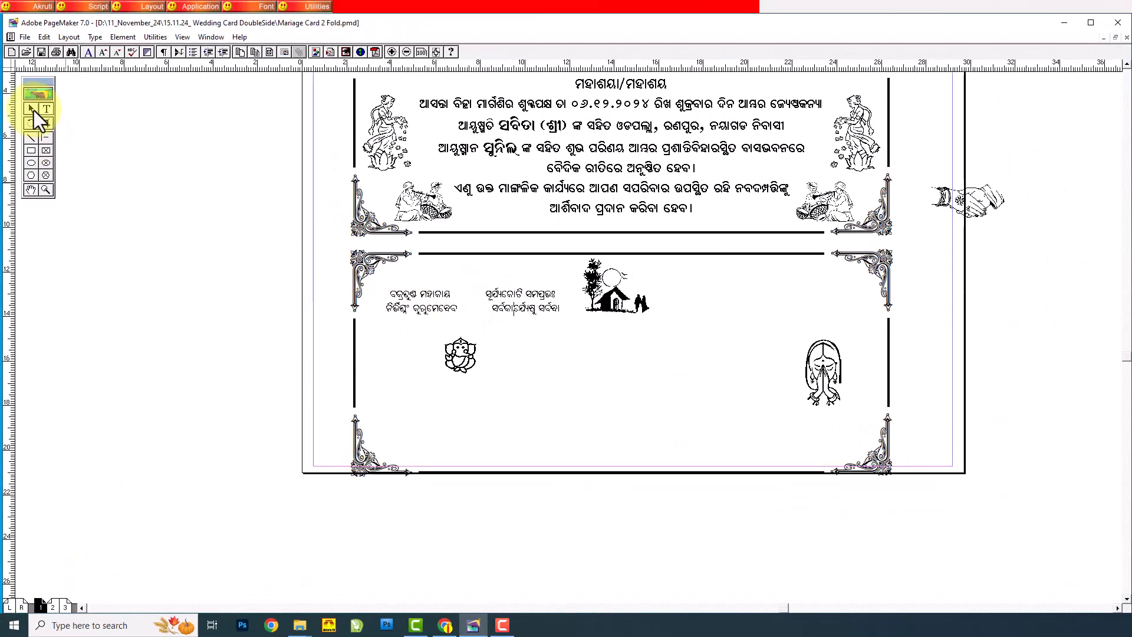
# Step: Position the outline Ganesha clipart in the gap between the two halves of the verse
pyautogui.click(31, 109)
pyautogui.moveTo(463, 352); pyautogui.dragTo(473, 300)
pyautogui.press('Up')
pyautogui.press('Up')
pyautogui.press('Up')
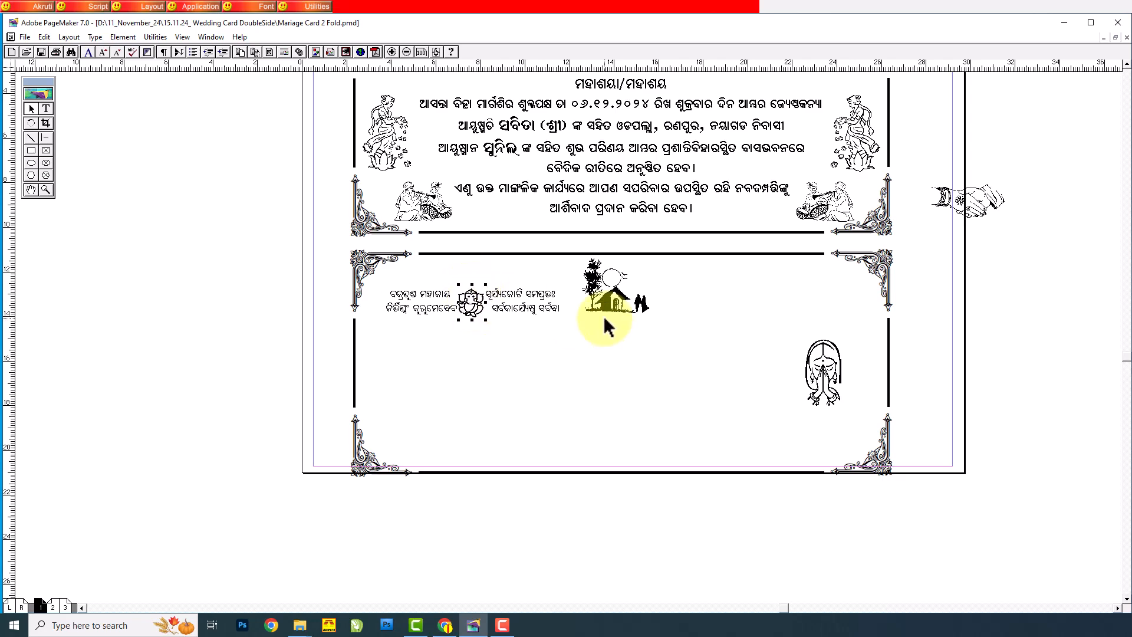
pyautogui.press('Right')
pyautogui.press('Right')
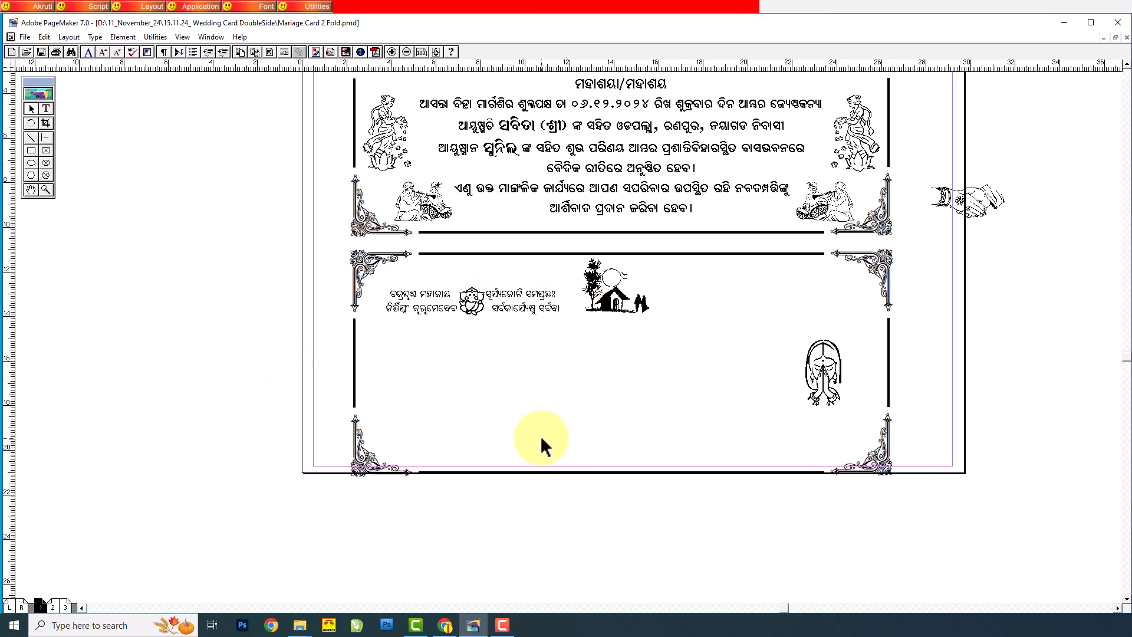
# Step: Copy the upper frame's invitation text block into the lower frame below the verse and narrow it to about the verse's width
pyautogui.click(54, 607)
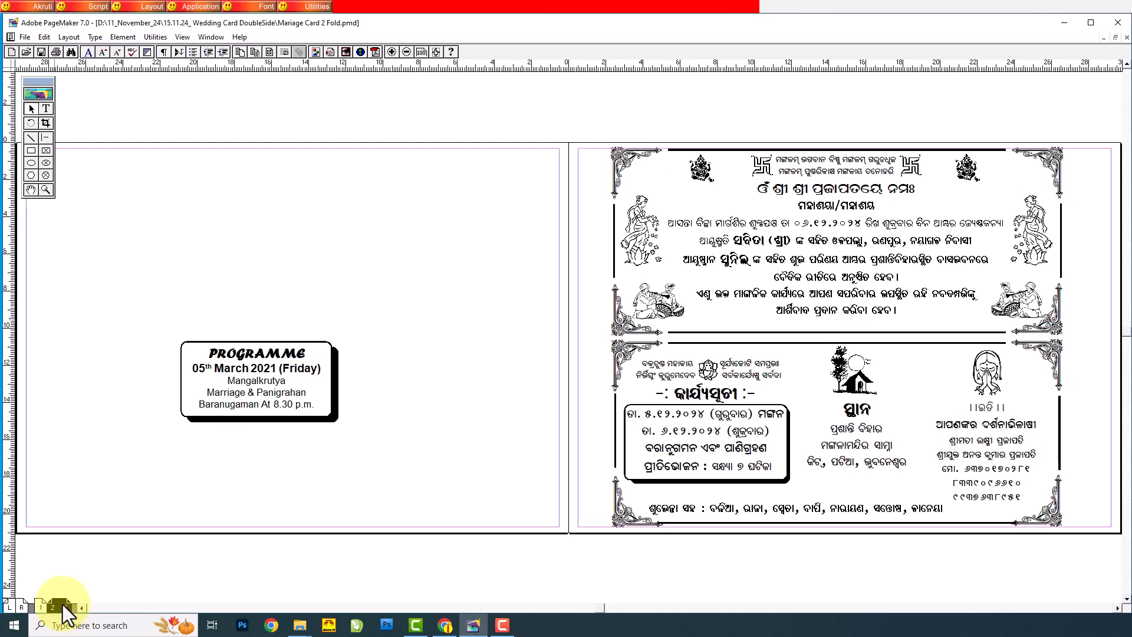
pyautogui.click(40, 608)
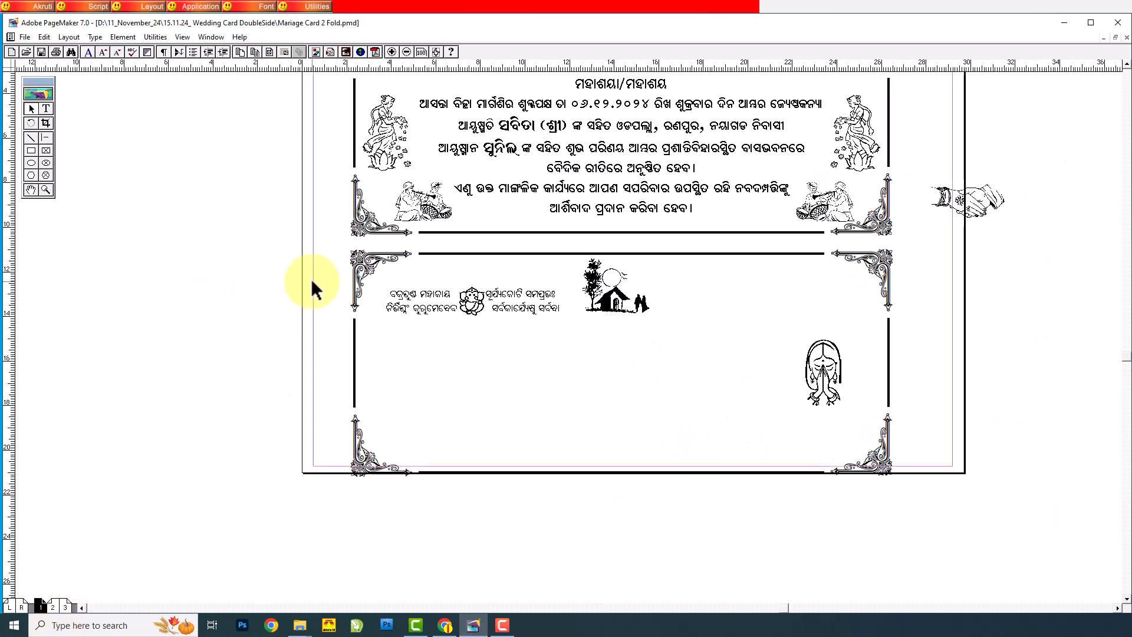
pyautogui.click(622, 125)
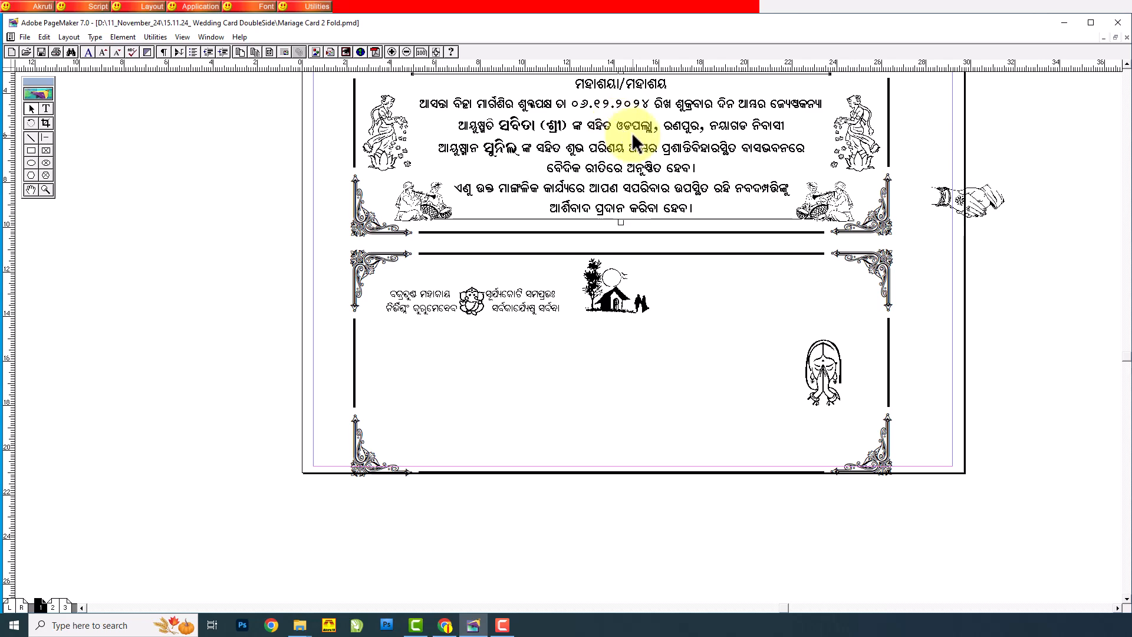
pyautogui.hotkey('ctrl', 'c')
pyautogui.hotkey('ctrl', 'alt', 'v')
pyautogui.moveTo(608, 122); pyautogui.dragTo(568, 390)
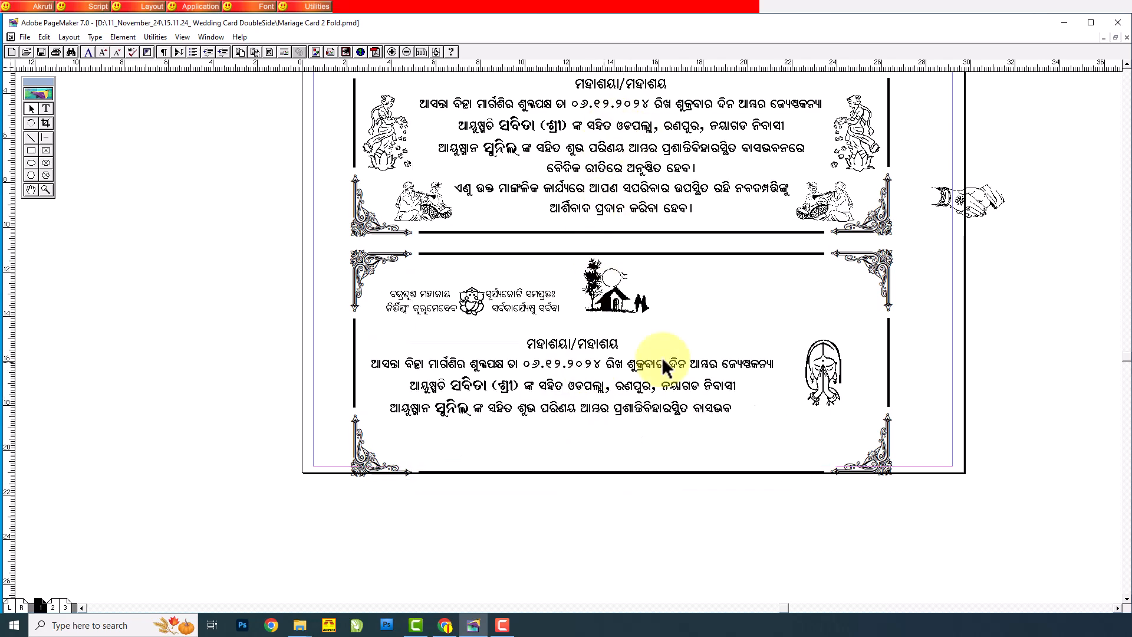
pyautogui.moveTo(783, 334); pyautogui.dragTo(547, 338)
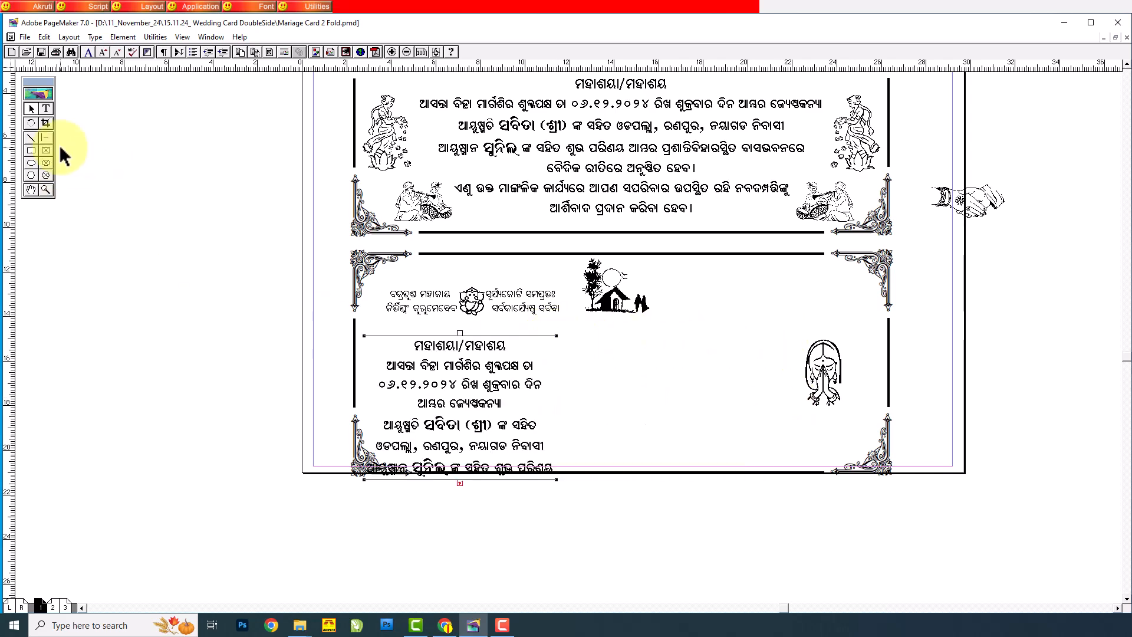
# Step: Replace all text in the narrowed block with the heading "କାର୍ଯ୍ୟସୂଚୀ" and start a new line
pyautogui.click(47, 109)
pyautogui.moveTo(472, 365); pyautogui.dragTo(511, 446)
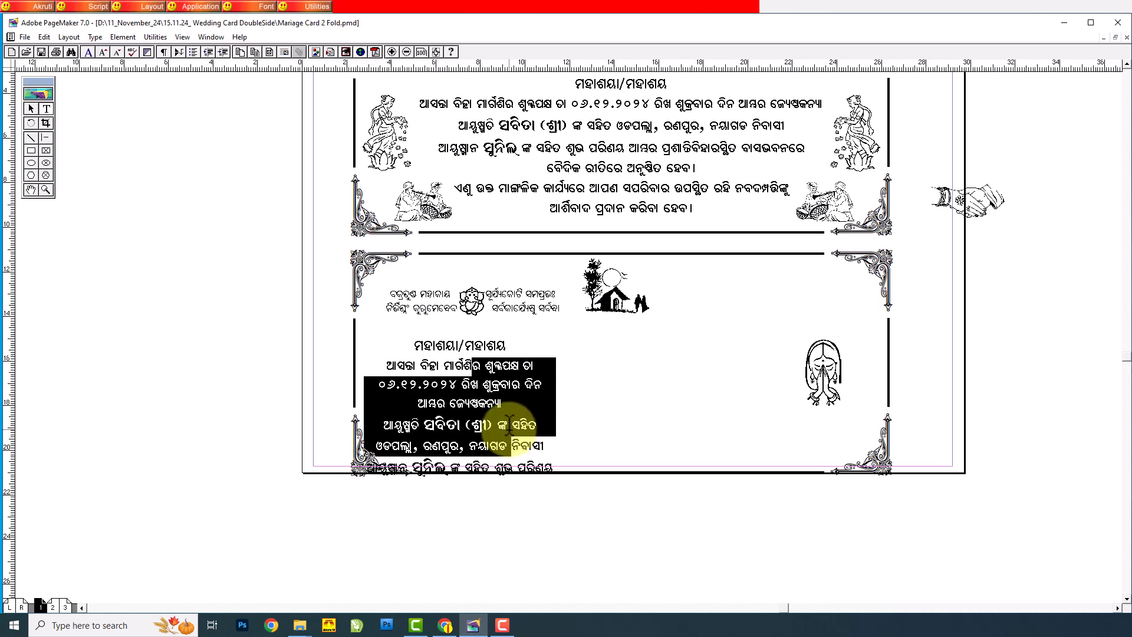
pyautogui.hotkey('ctrl', 'a')
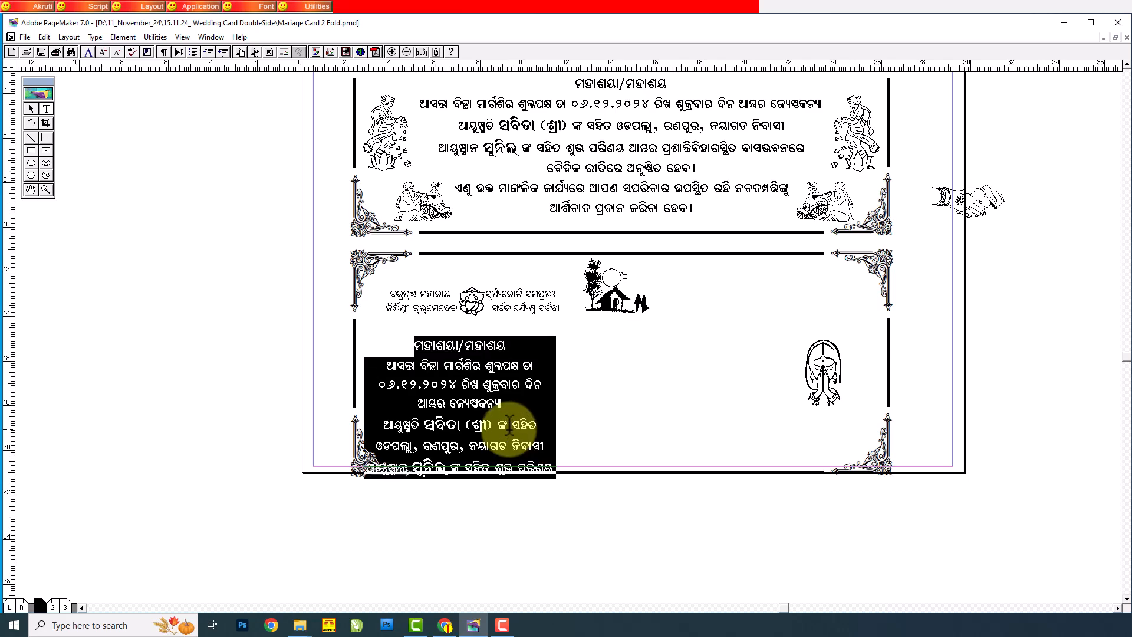
pyautogui.write('କାର୍ଯ୍ୟସୂଚୀ')
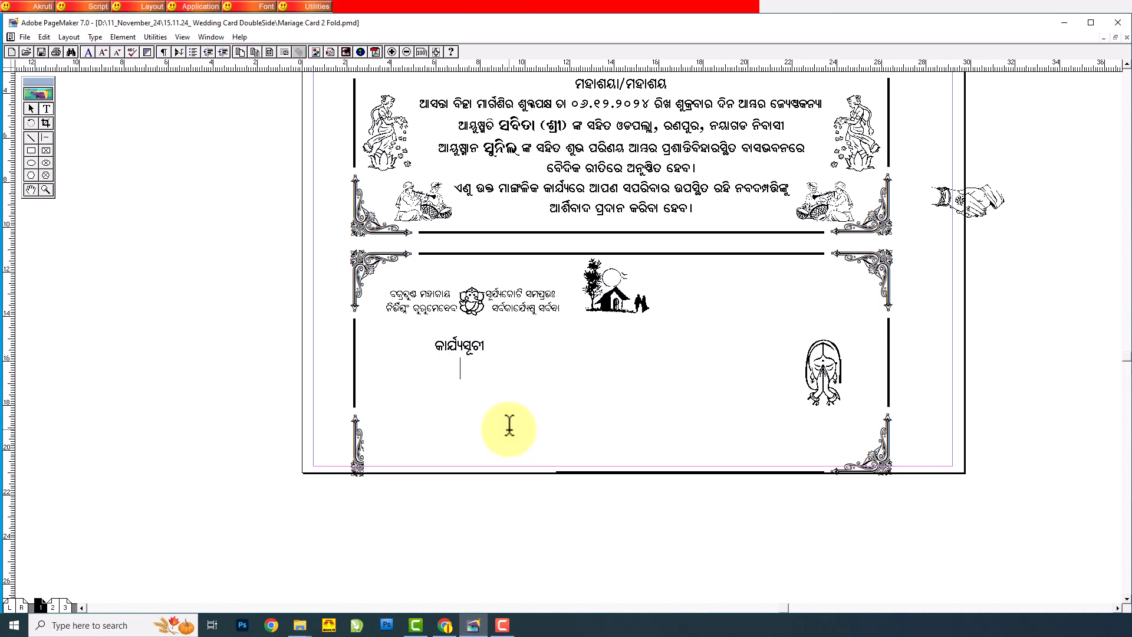
# Step: Copy the four programme lines from the sample card's boxed text and paste them under the "କାର୍ଯ୍ୟସୂଚୀ" heading on page 1
pyautogui.click(65, 606)
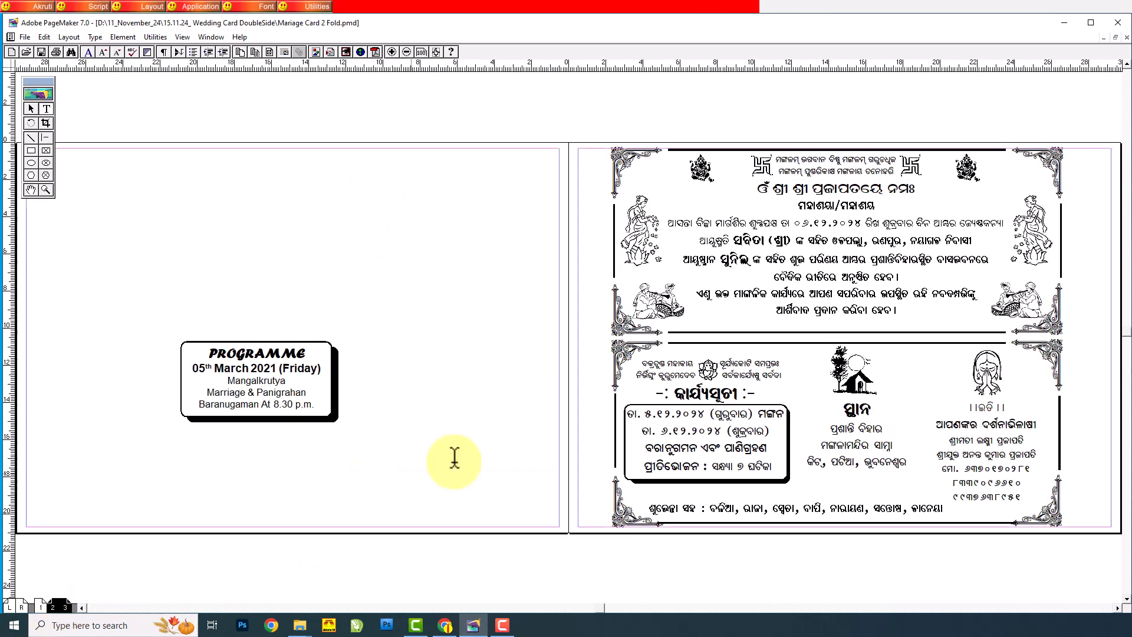
pyautogui.moveTo(626, 413); pyautogui.dragTo(785, 469)
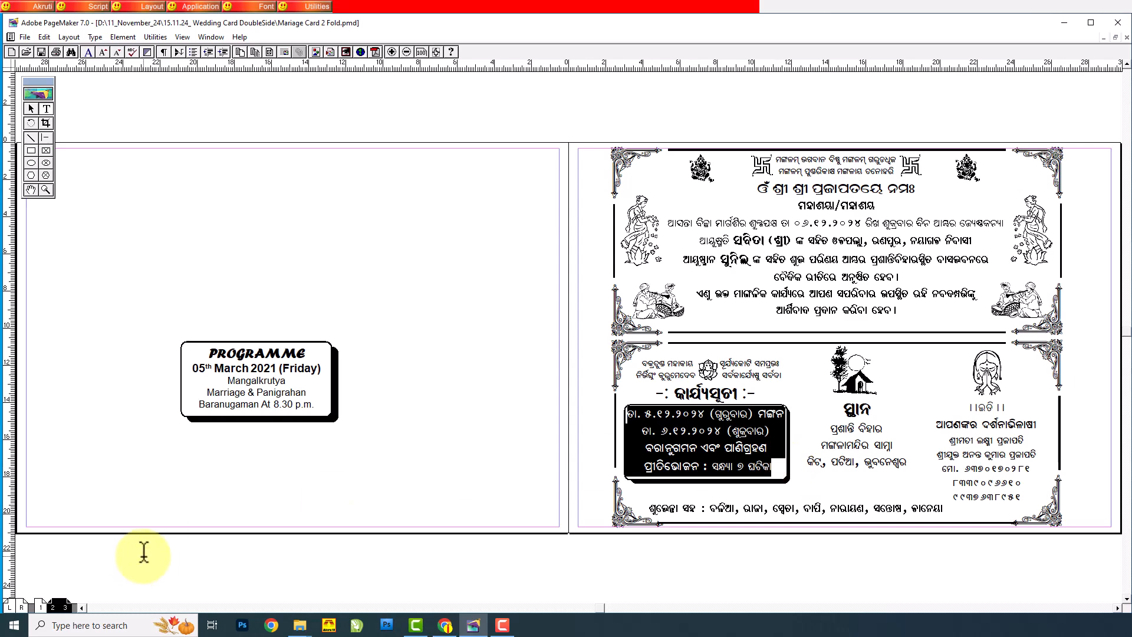
pyautogui.click(40, 607)
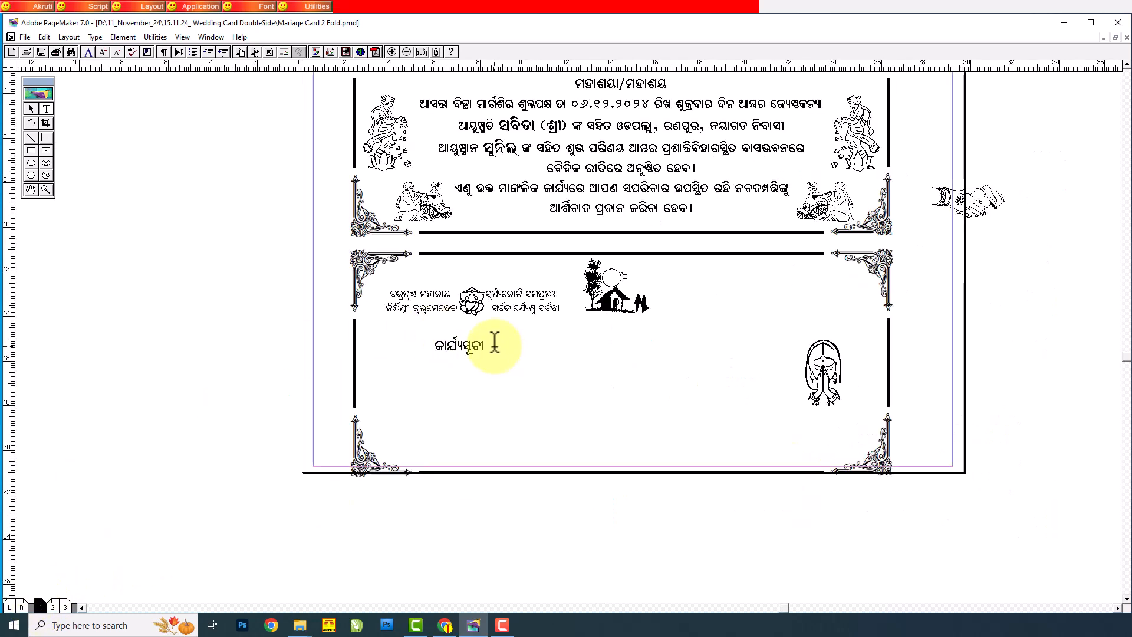
pyautogui.hotkey('ctrl', 'v')
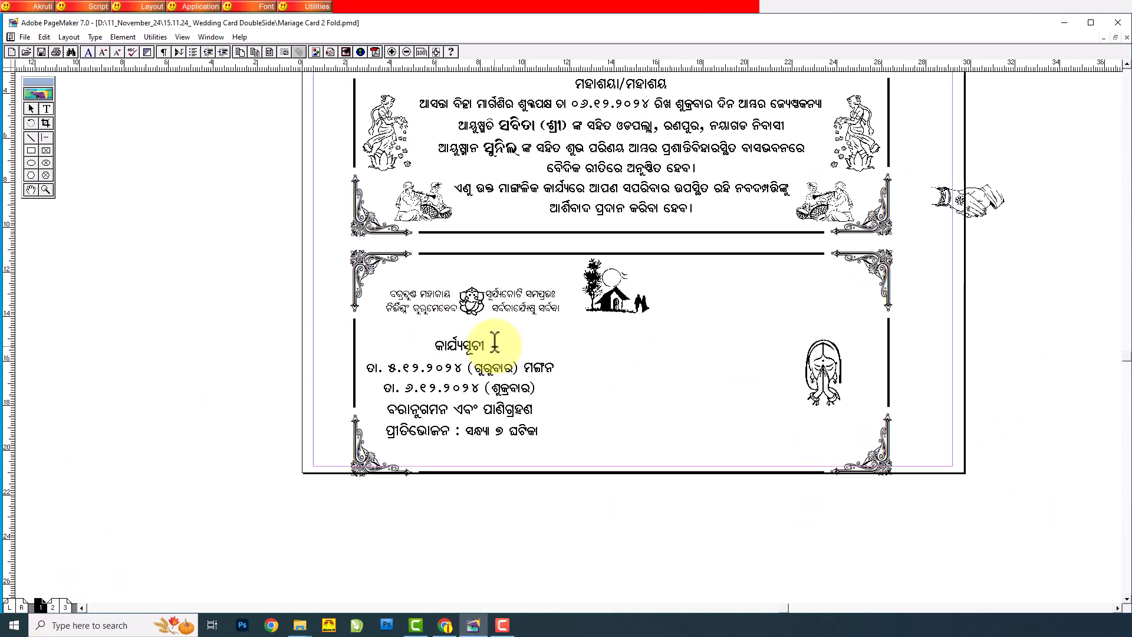
# Step: Set the "କାର୍ଯ୍ୟସୂଚୀ" heading in the AkrutiOriHimadri-99 font and shift the programme text block slightly to the right
pyautogui.moveTo(431, 347); pyautogui.dragTo(561, 342)
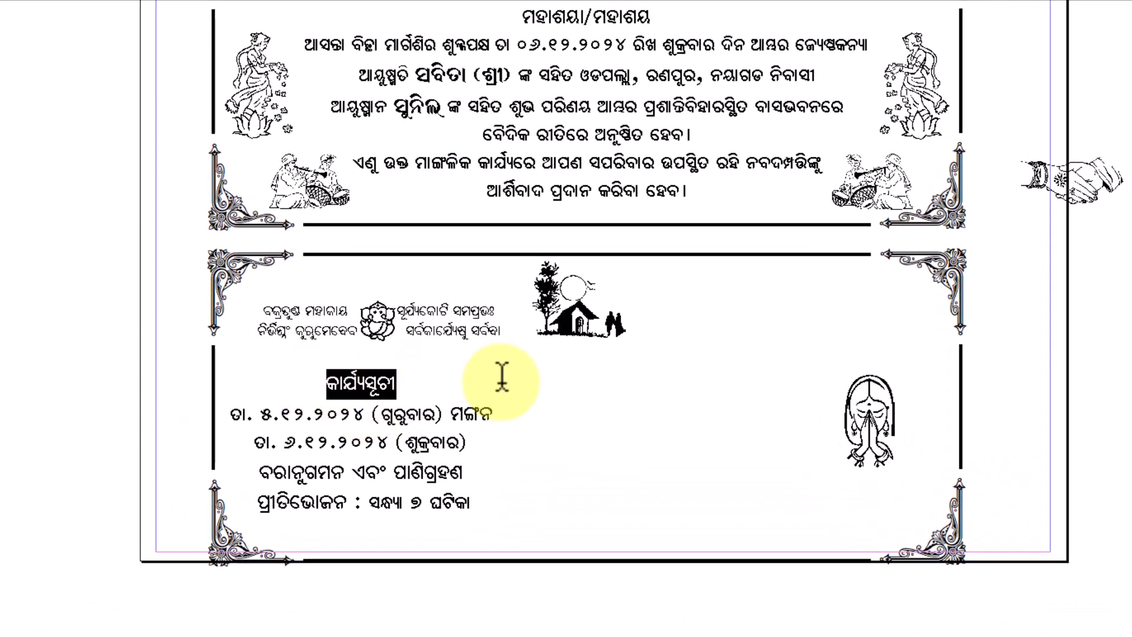
pyautogui.hotkey('ctrl', "'")
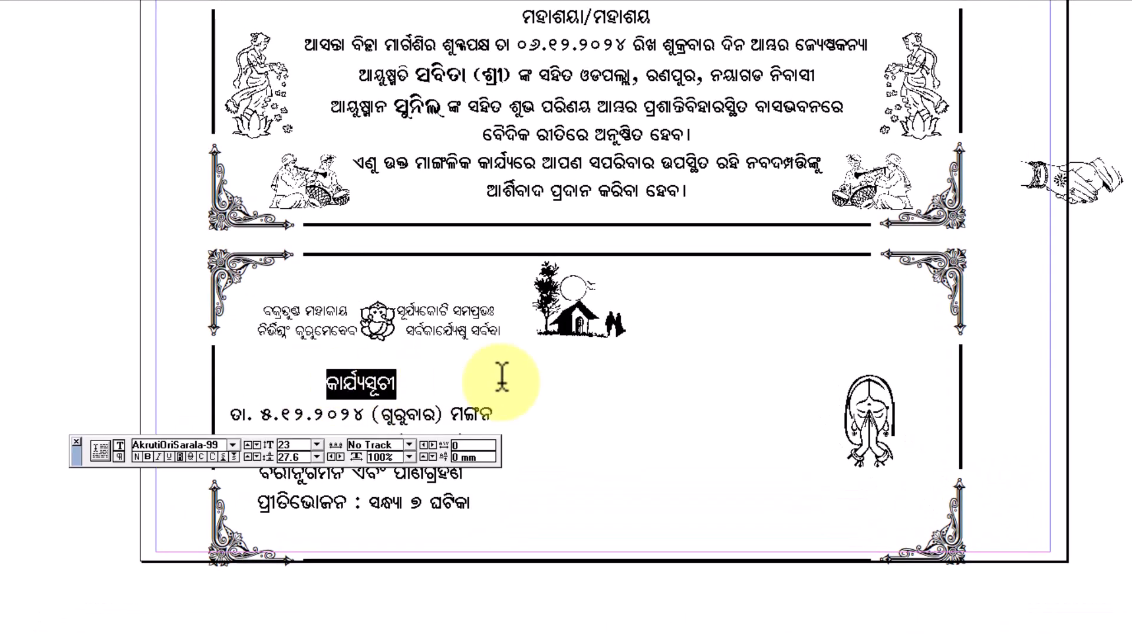
pyautogui.click(177, 445)
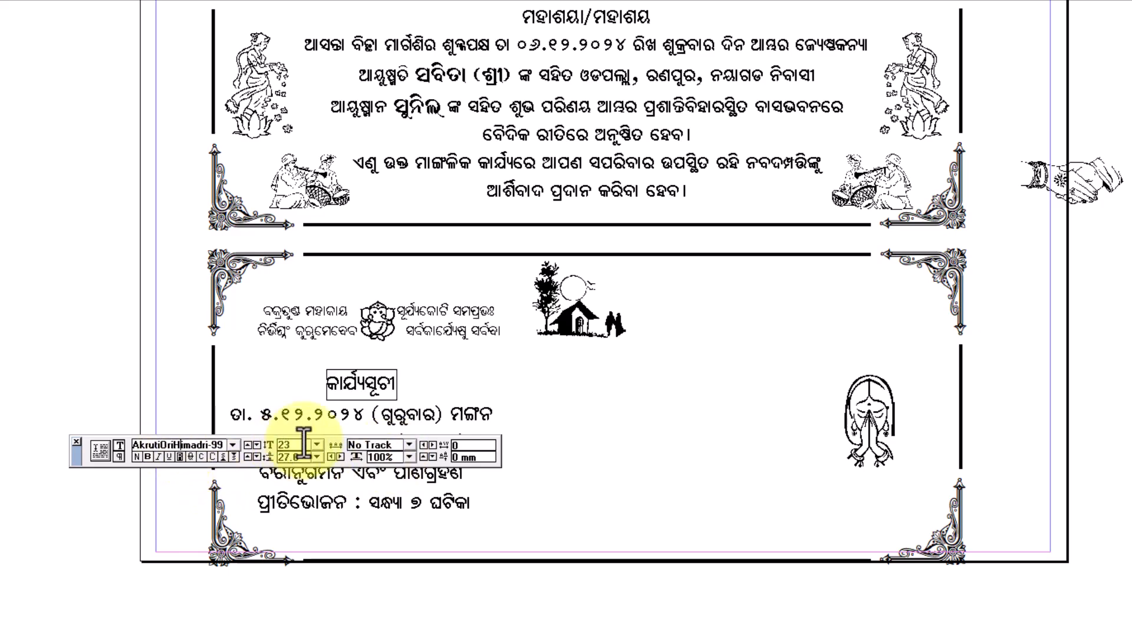
pyautogui.press('Return')
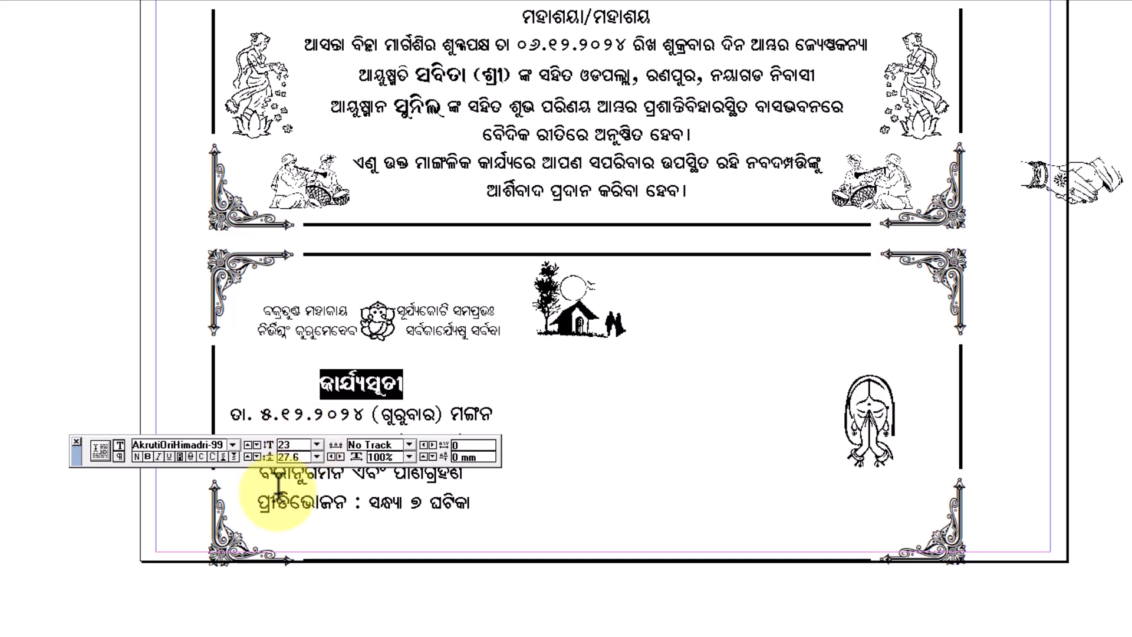
pyautogui.click(76, 441)
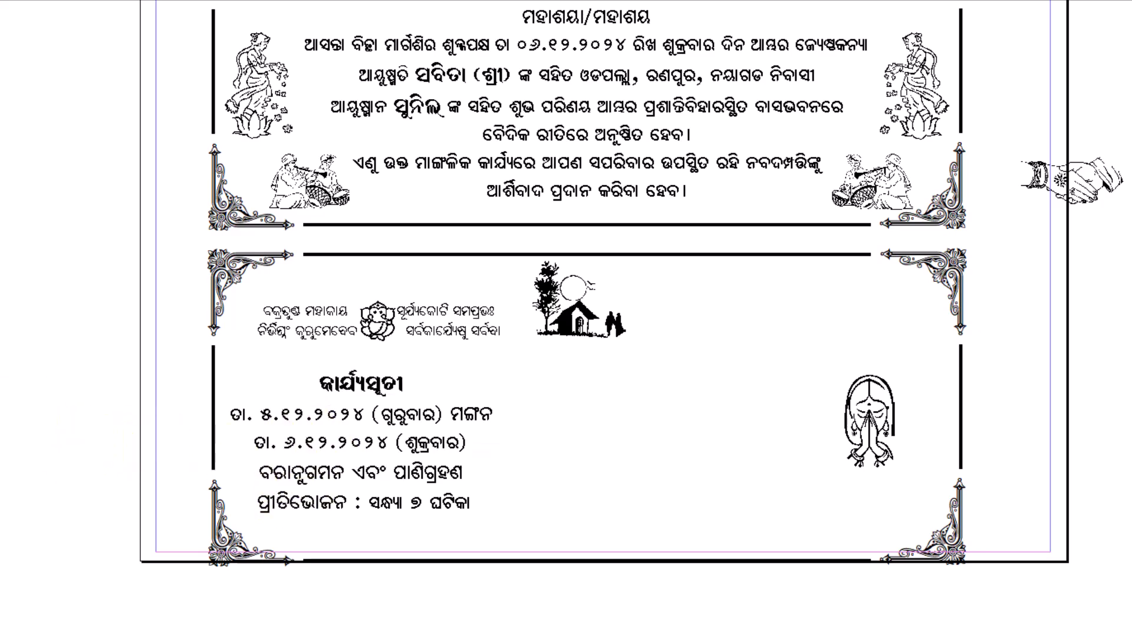
pyautogui.click(465, 412)
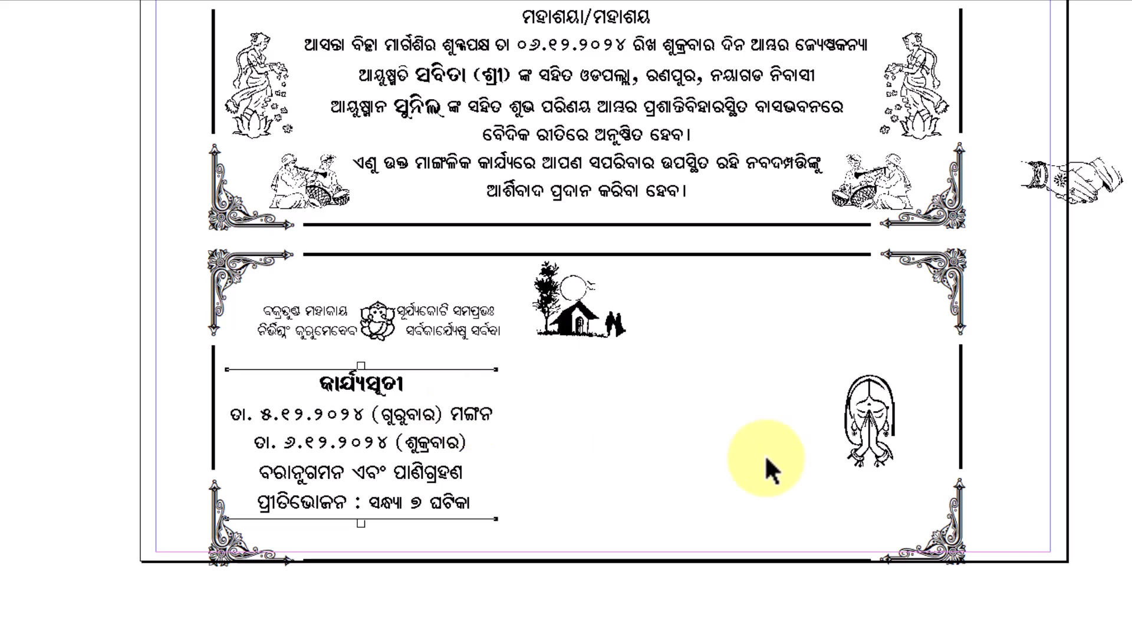
pyautogui.click(731, 438)
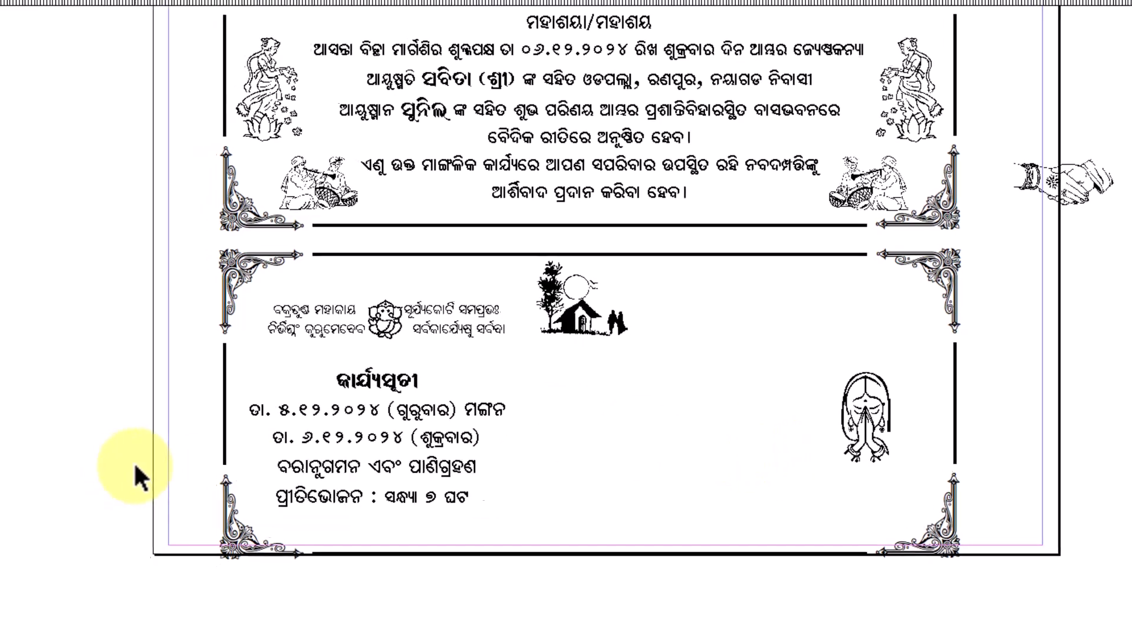
# Step: Check the sample's programme box, then draw a plain rectangle on page 1 overlapping the right end of the programme lines
pyautogui.click(52, 607)
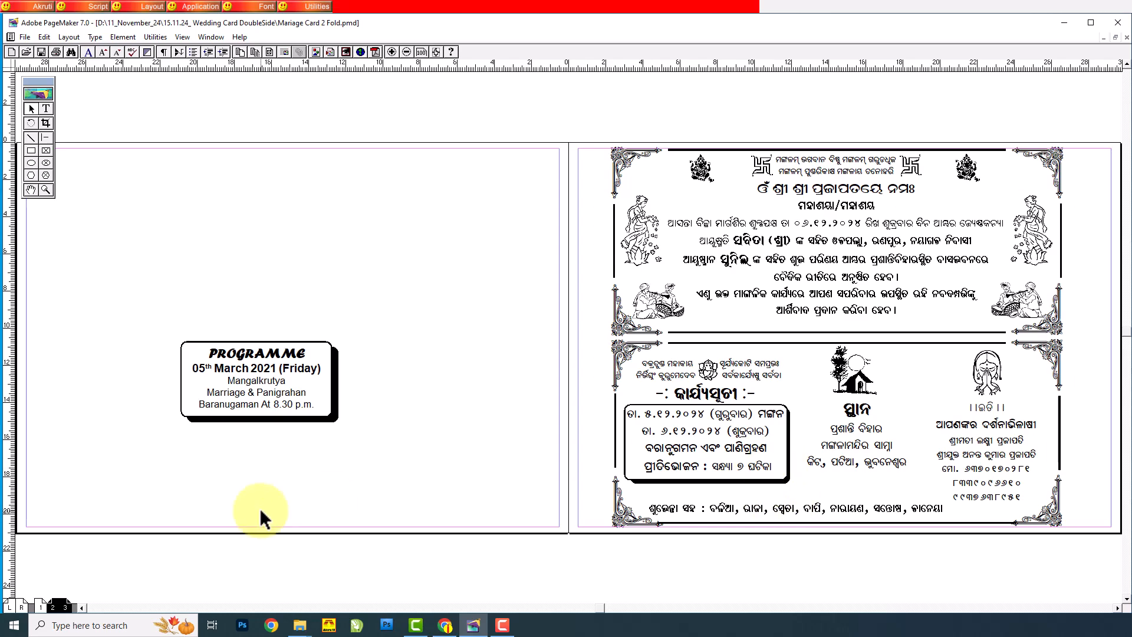
pyautogui.click(40, 608)
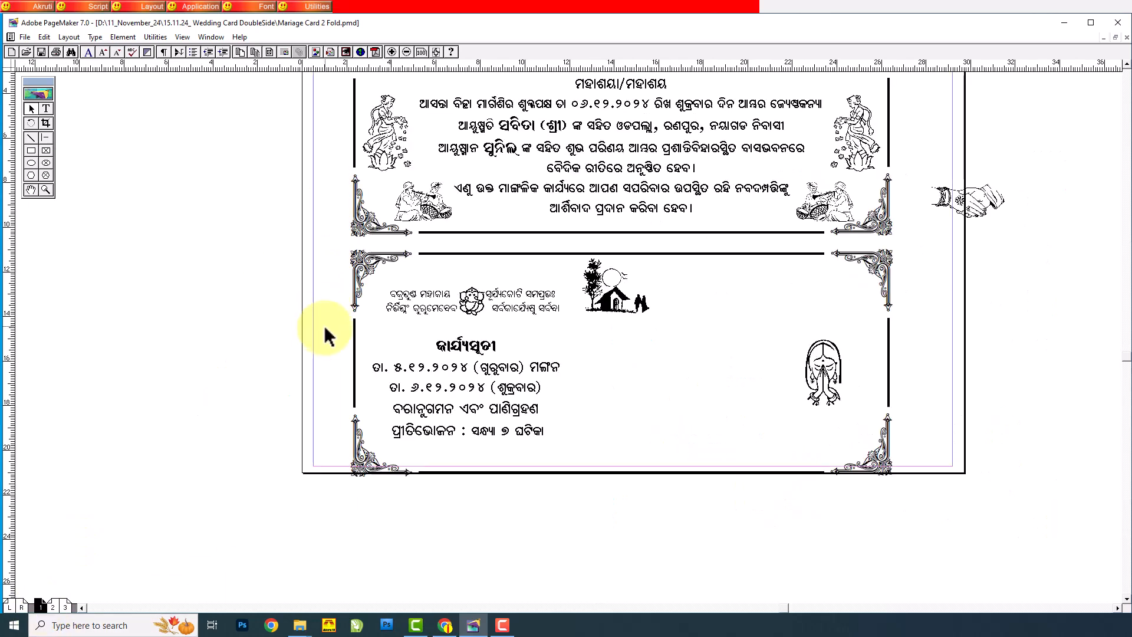
pyautogui.click(30, 151)
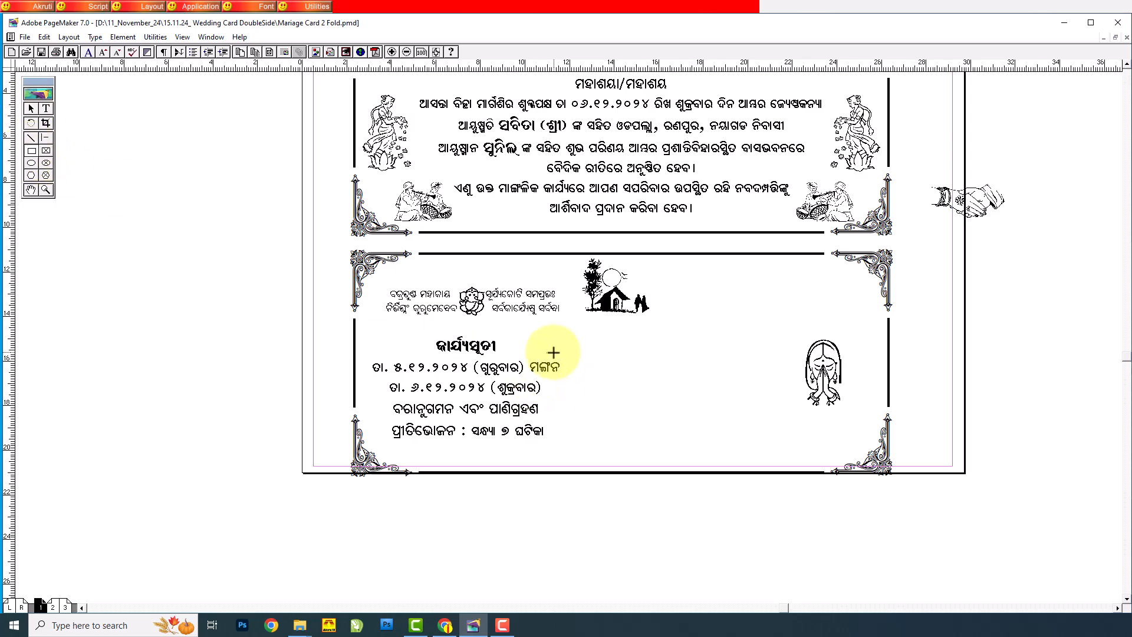
pyautogui.moveTo(531, 337); pyautogui.dragTo(703, 444)
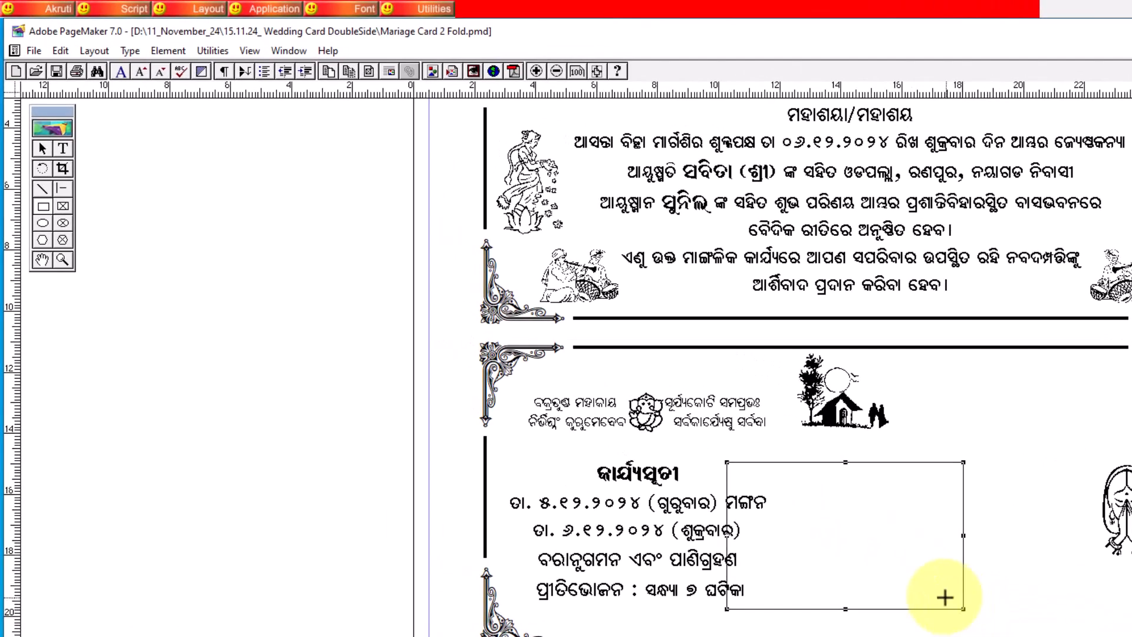
pyautogui.click(42, 148)
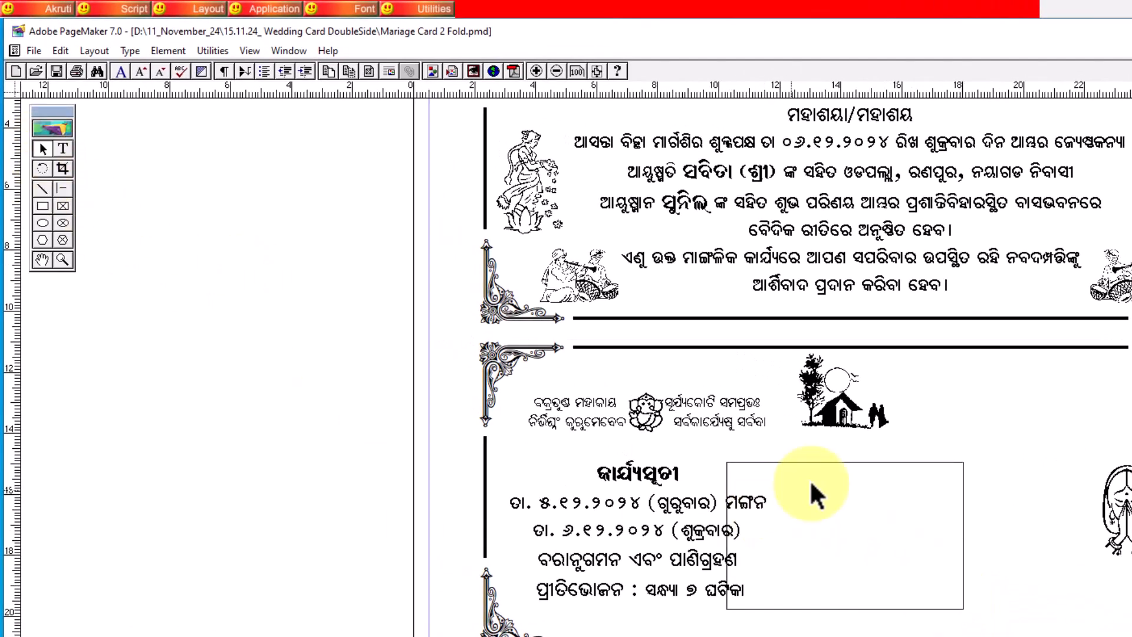
# Step: Apply the second, slightly rounded corner style to the rectangle overlapping the programme lines
pyautogui.click(897, 458)
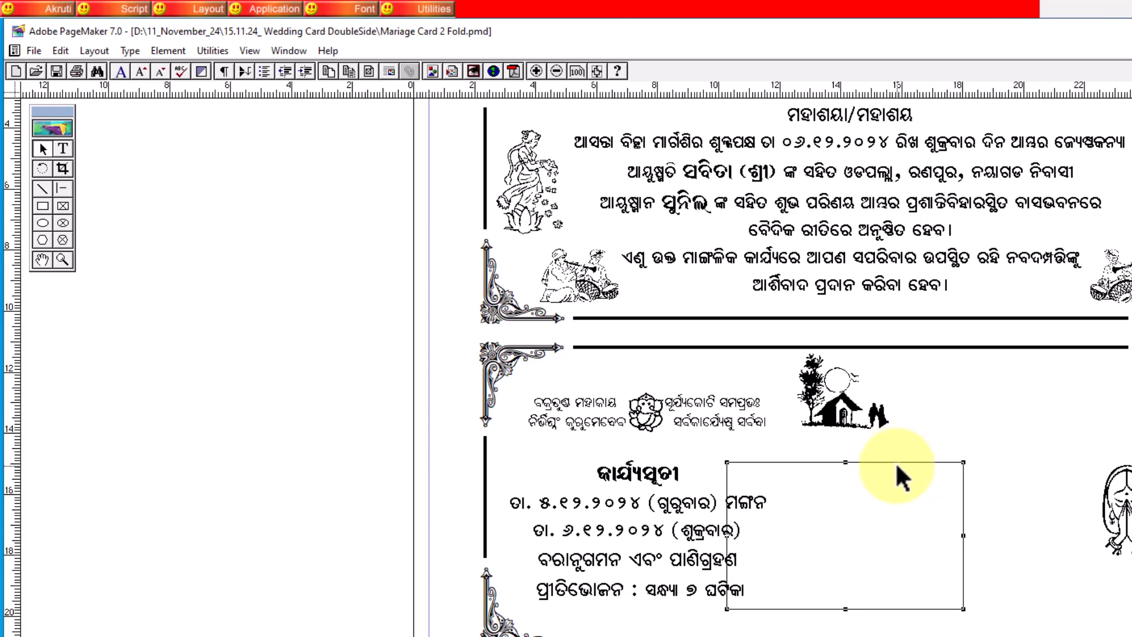
pyautogui.click(170, 49)
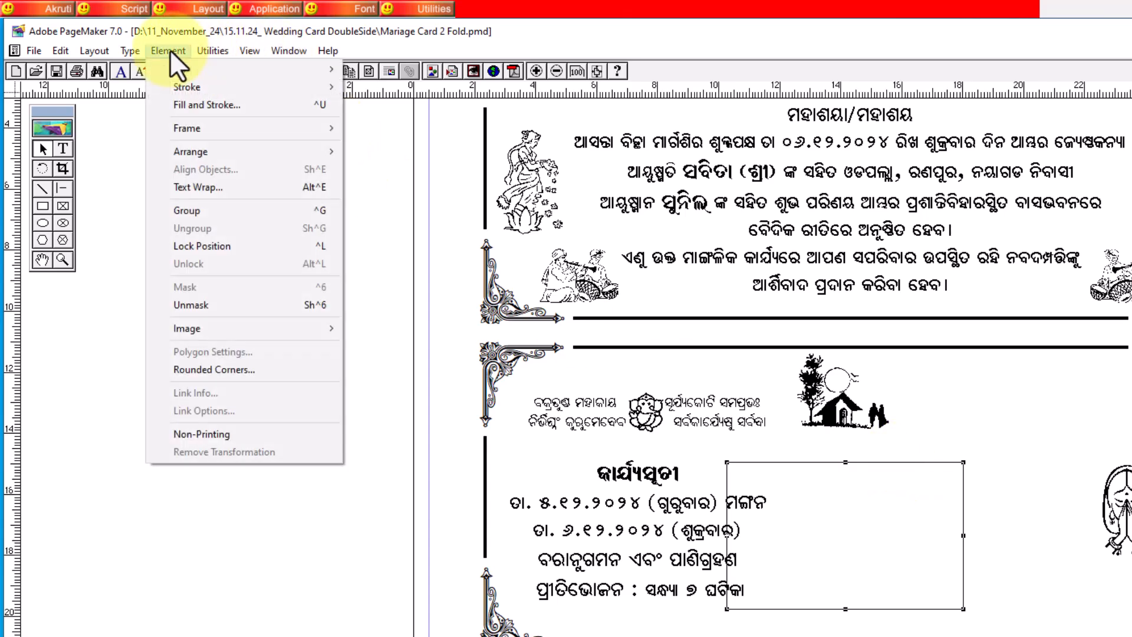
pyautogui.click(231, 370)
pyautogui.click(742, 367)
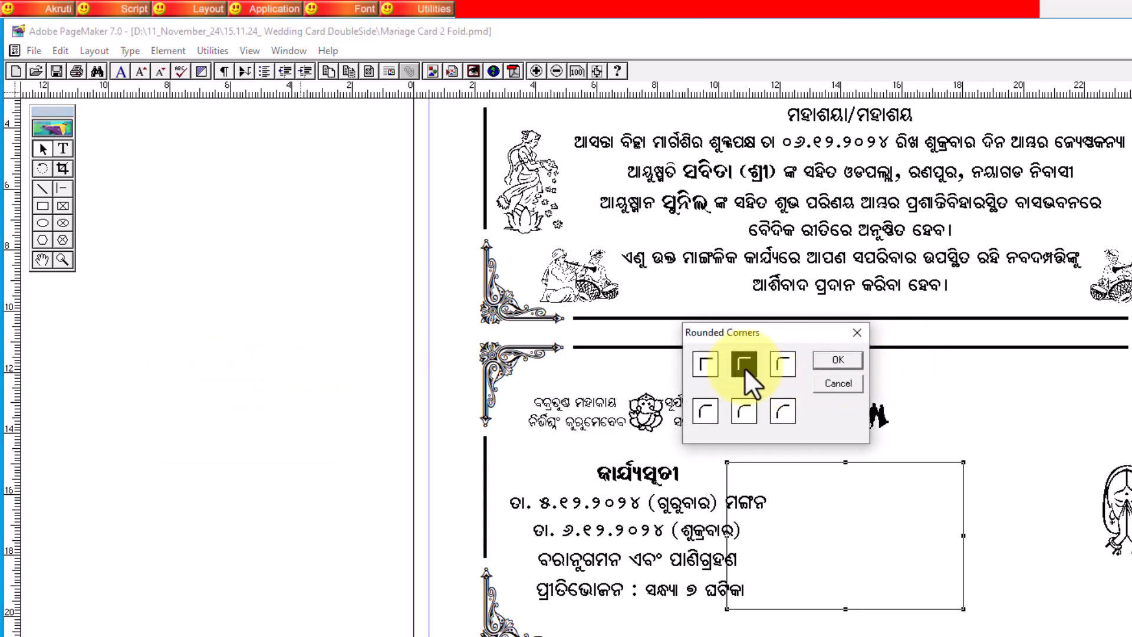
pyautogui.click(836, 359)
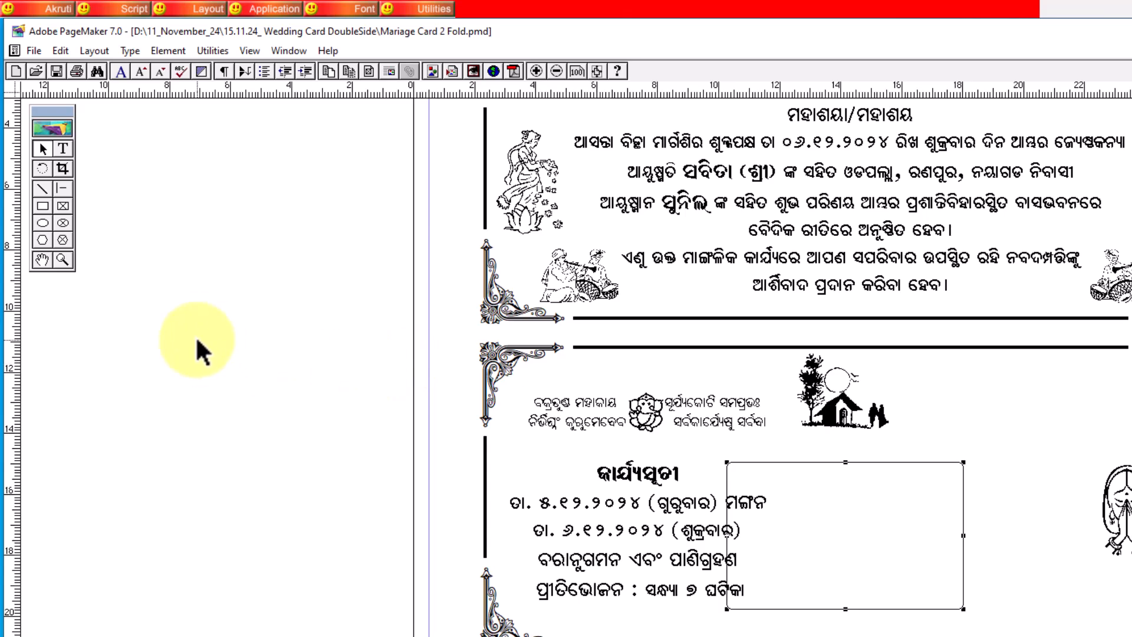
# Step: Fill the rounded rectangle with [Paper] and place a duplicate of it offset slightly up and to the left
pyautogui.hotkey('ctrl', 'j')
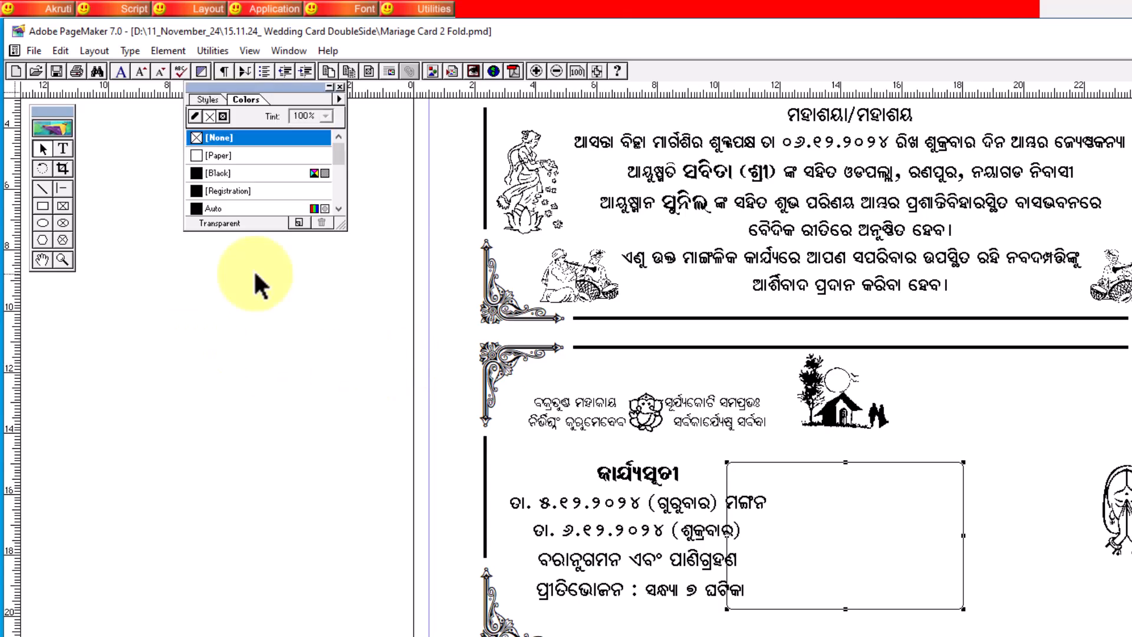
pyautogui.click(252, 153)
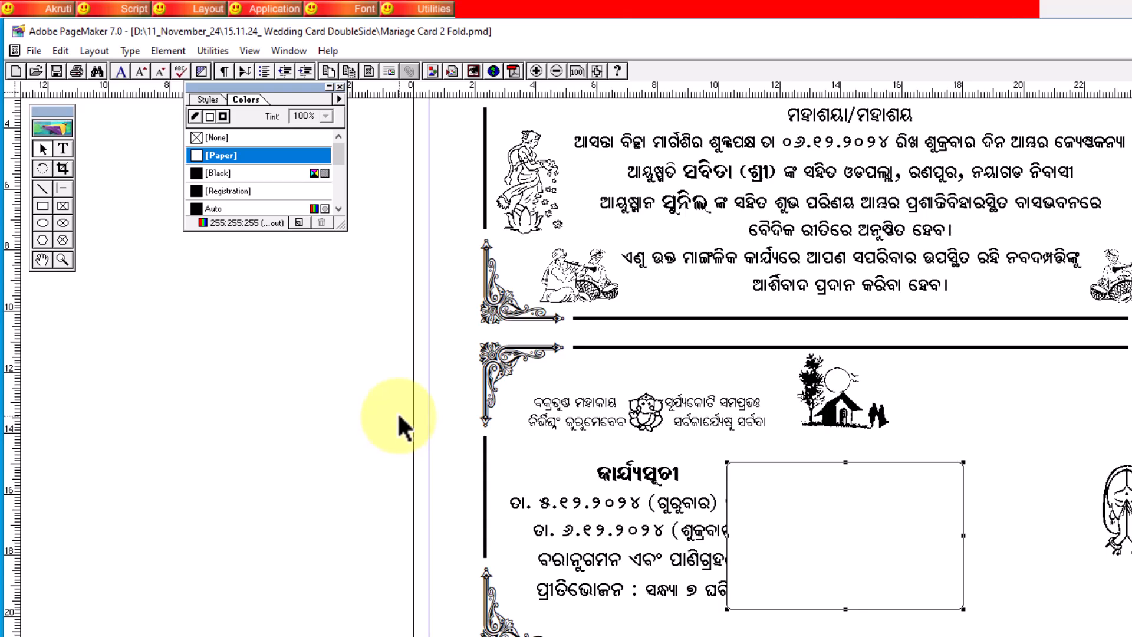
pyautogui.moveTo(830, 500)
pyautogui.mouseDown()
pyautogui.moveTo(832, 544)
pyautogui.moveTo(808, 610)
pyautogui.moveTo(806, 517)
pyautogui.moveTo(829, 493)
pyautogui.moveTo(816, 493)
pyautogui.moveTo(837, 503)
pyautogui.mouseUp()
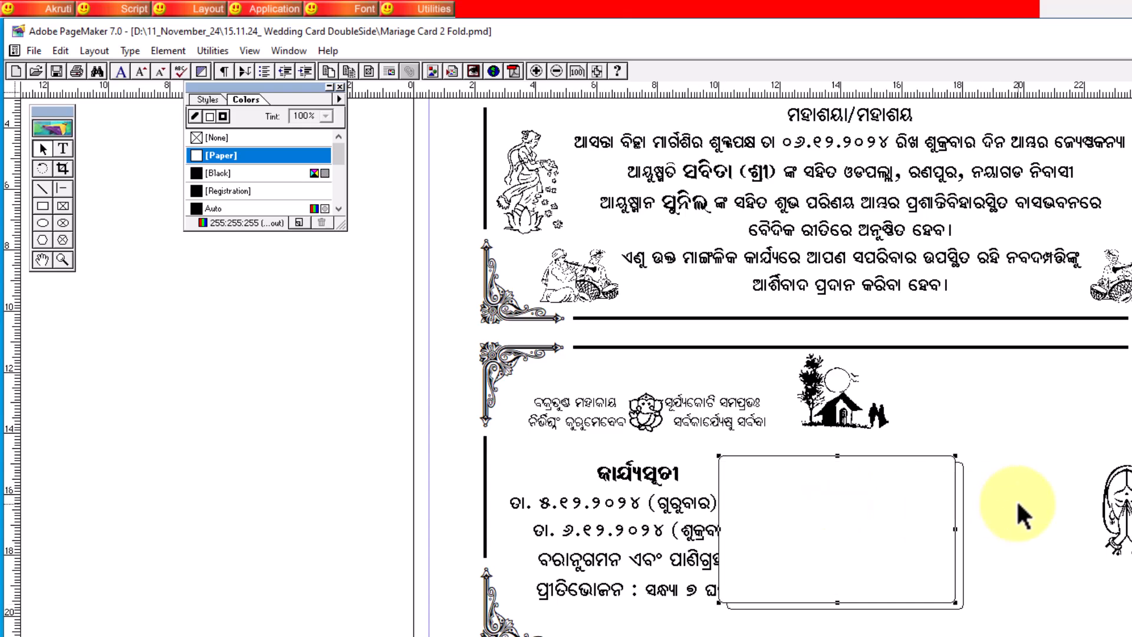
pyautogui.press('Up')
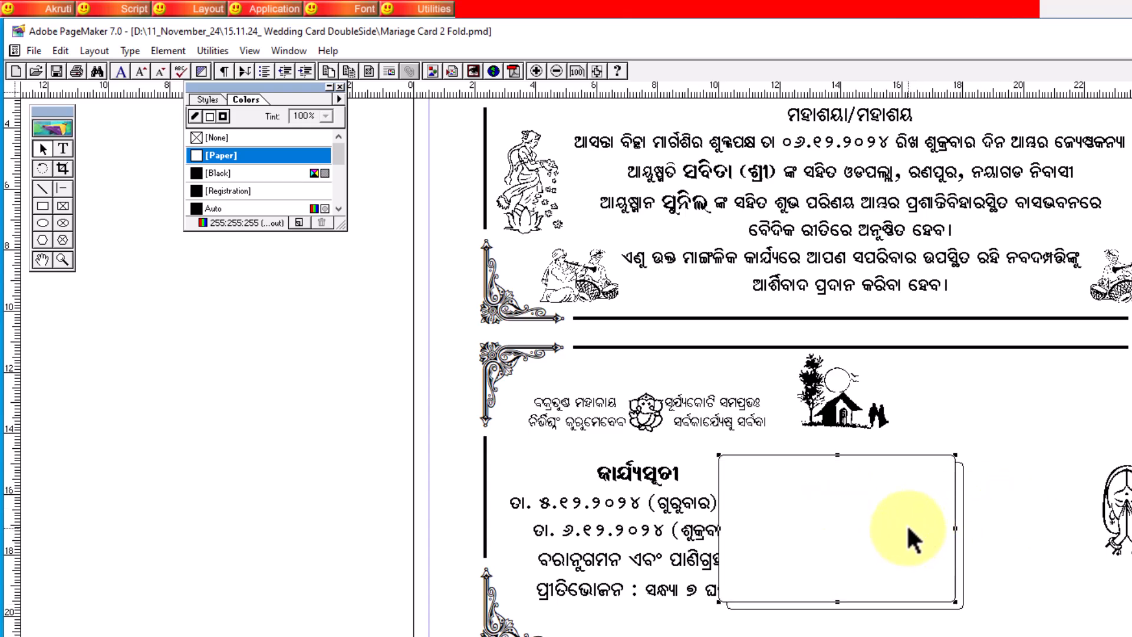
pyautogui.press('Up')
pyautogui.press('Up')
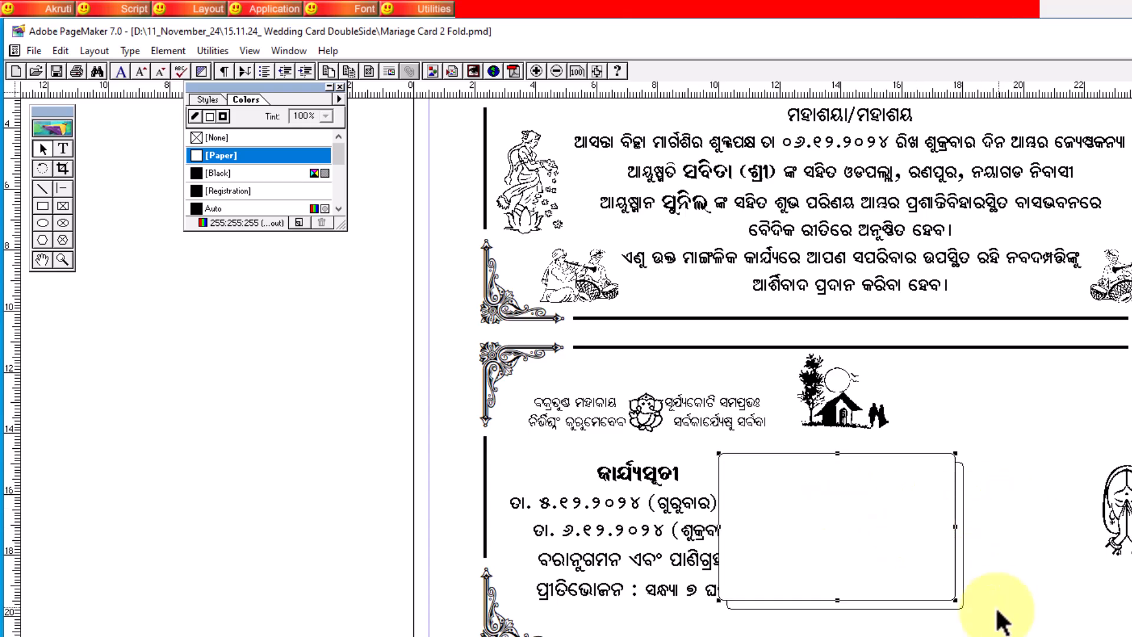
# Step: Fill the rear rounded rectangle with [Black] to form a drop shadow behind the white box
pyautogui.click(946, 607)
pyautogui.click(253, 169)
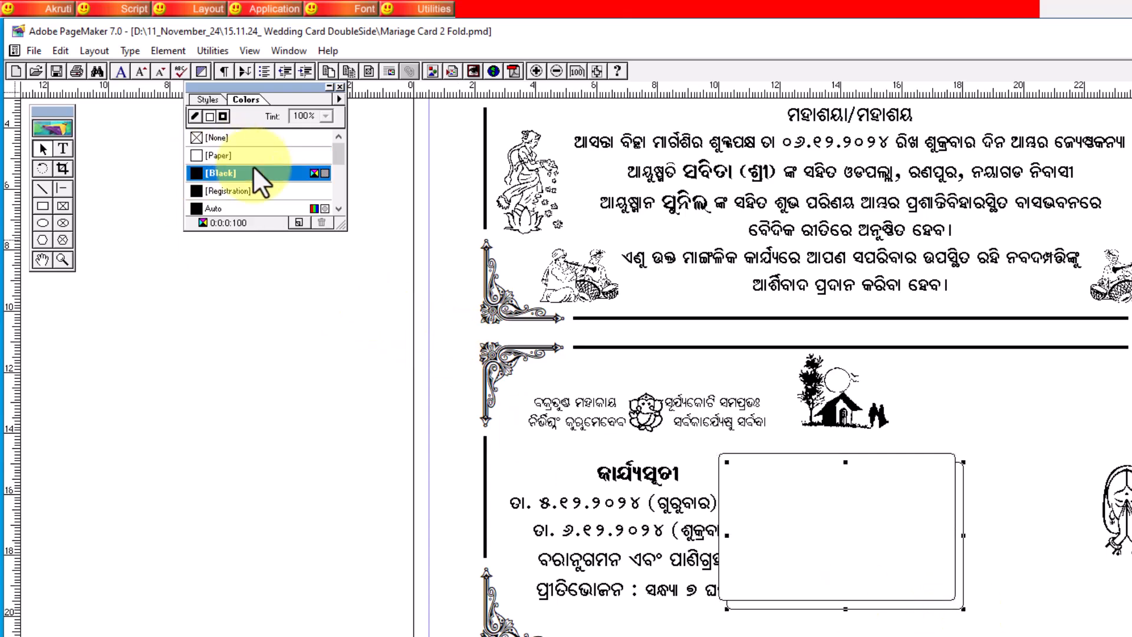
pyautogui.click(297, 576)
pyautogui.click(896, 481)
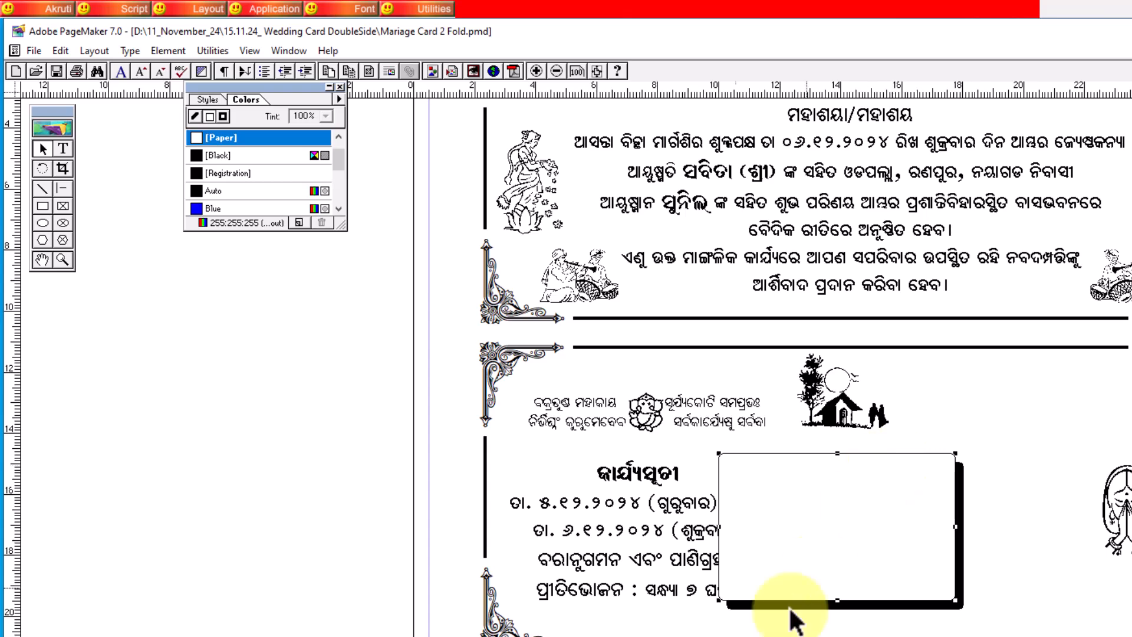
pyautogui.click(749, 620)
pyautogui.click(783, 497)
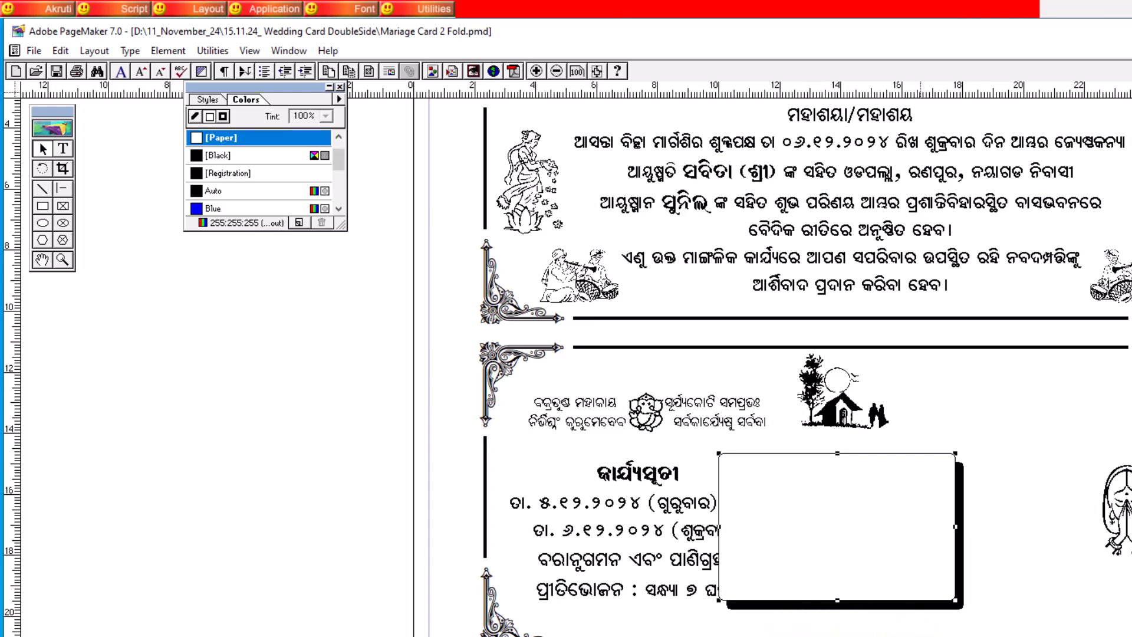
pyautogui.click(744, 628)
# Step: Move the programme text block right over the white box and bring it to the front
pyautogui.moveTo(686, 531); pyautogui.dragTo(827, 532)
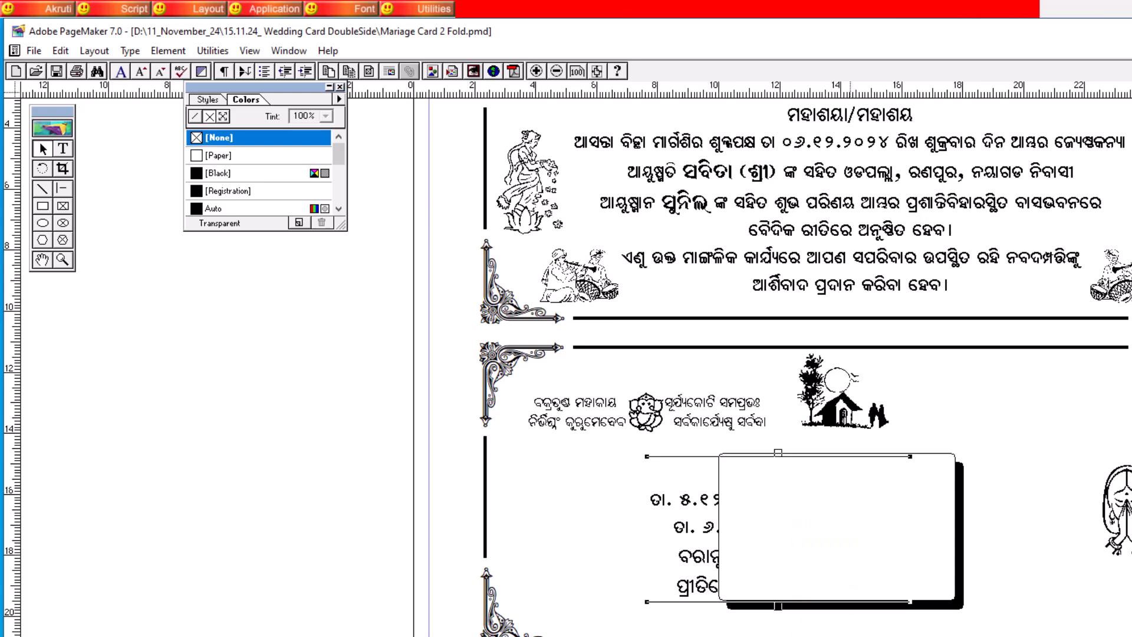
pyautogui.hotkey('ctrl', 'shift', ']')
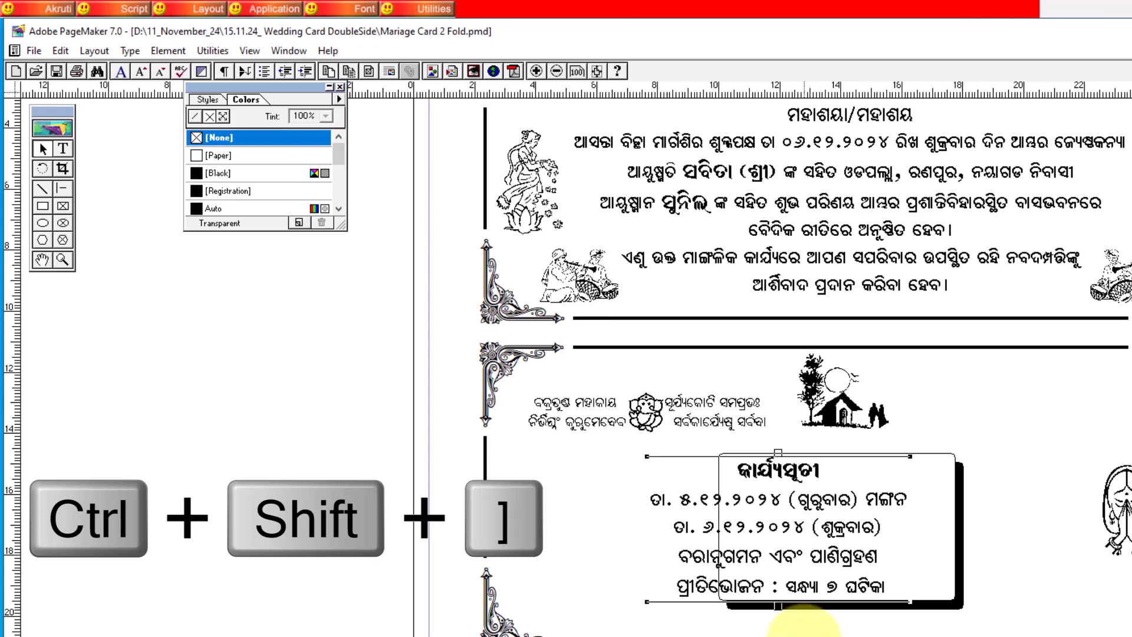
pyautogui.hotkey('ctrl', 'Right')
pyautogui.hotkey('ctrl', 'Right')
pyautogui.hotkey('ctrl', 'Right')
pyautogui.hotkey('ctrl', 'Right')
pyautogui.hotkey('ctrl', 'Right')
pyautogui.hotkey('ctrl', 'Right')
pyautogui.hotkey('ctrl', 'Right')
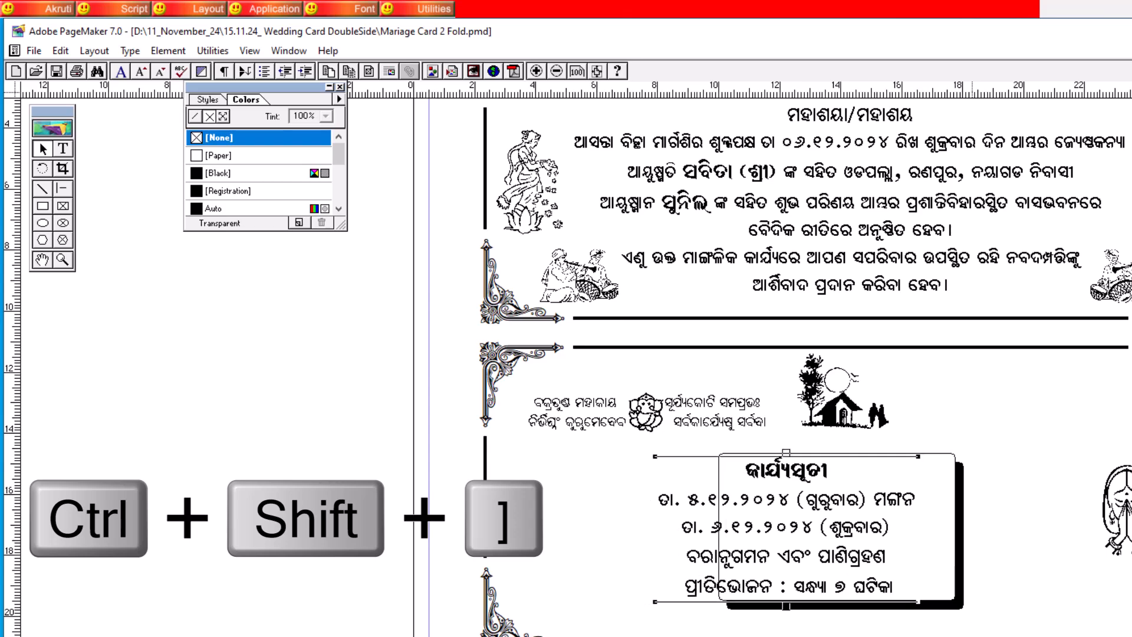
pyautogui.hotkey('ctrl', 'Left')
pyautogui.hotkey('ctrl', 'Left')
pyautogui.hotkey('ctrl', 'Left')
pyautogui.hotkey('ctrl', 'Left')
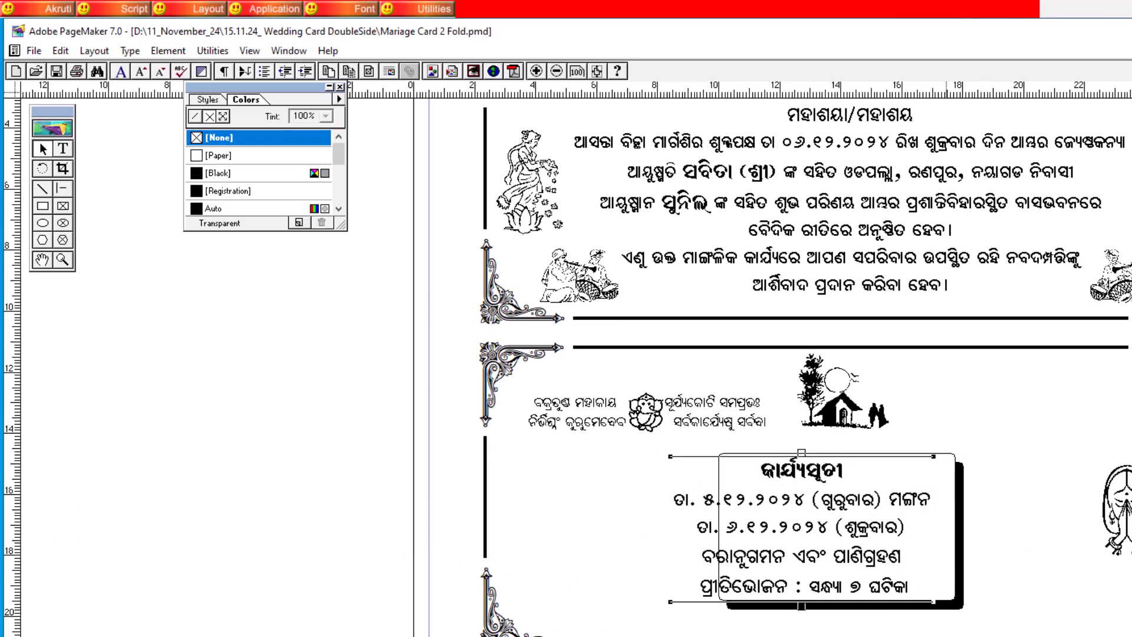
# Step: Widen the black shadow and the white box to the right so the programme lines have enough room
pyautogui.click(948, 511)
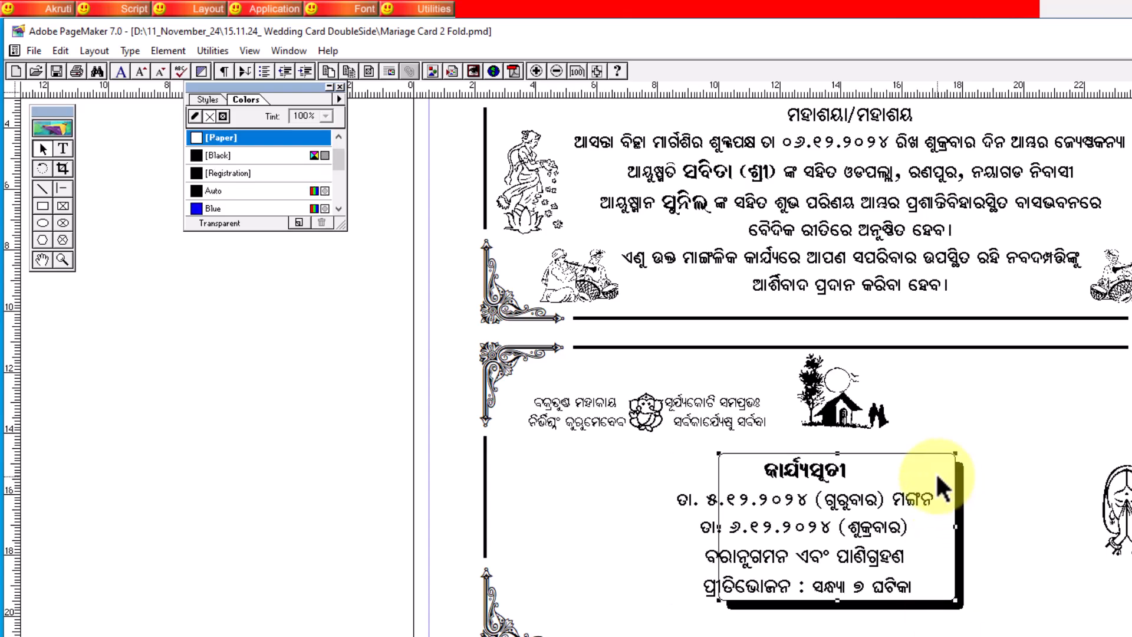
pyautogui.press('Delete')
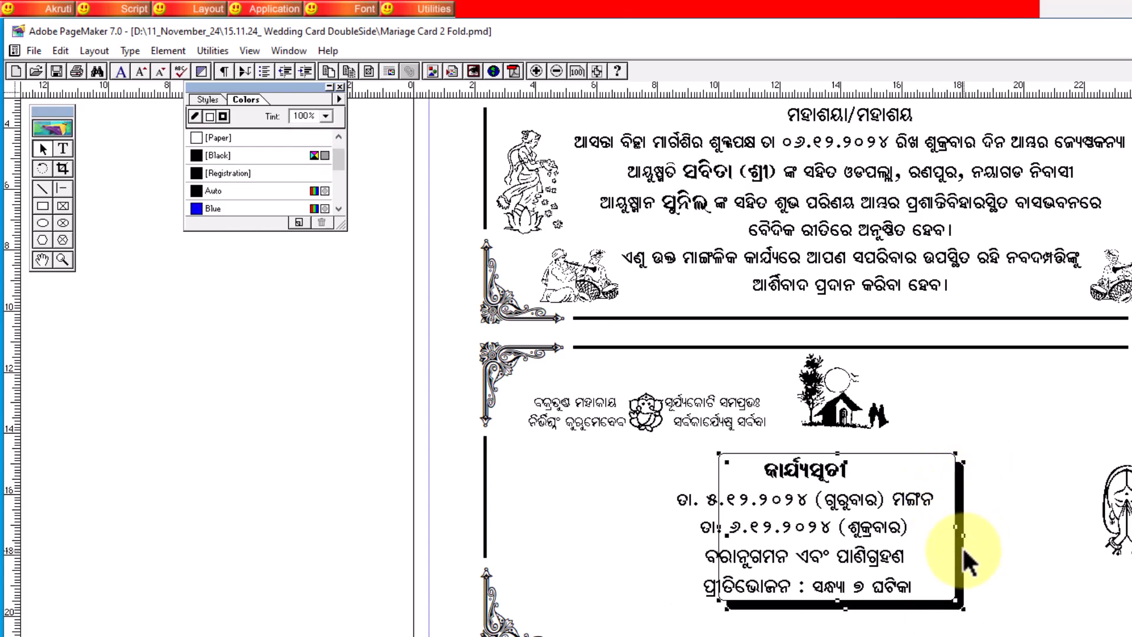
pyautogui.hotkey('ctrl', 'z')
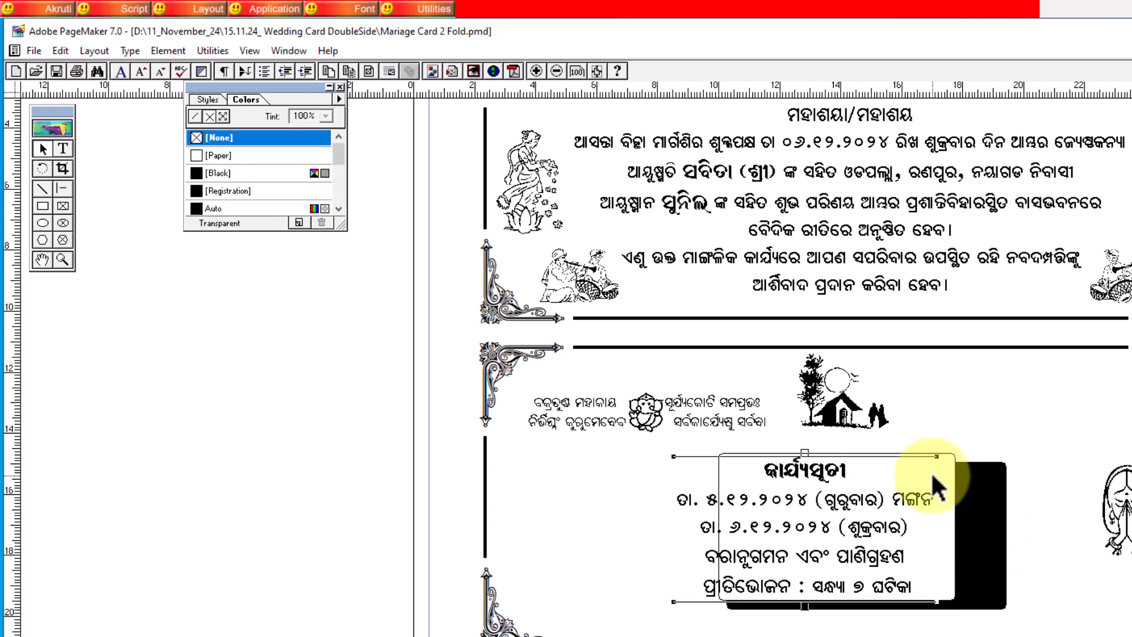
pyautogui.click(956, 529)
pyautogui.moveTo(957, 528); pyautogui.dragTo(1000, 527)
# Step: Centre the programme text in the widened box and move the box, shadow and text left beneath the Ganesha verse
pyautogui.click(877, 550)
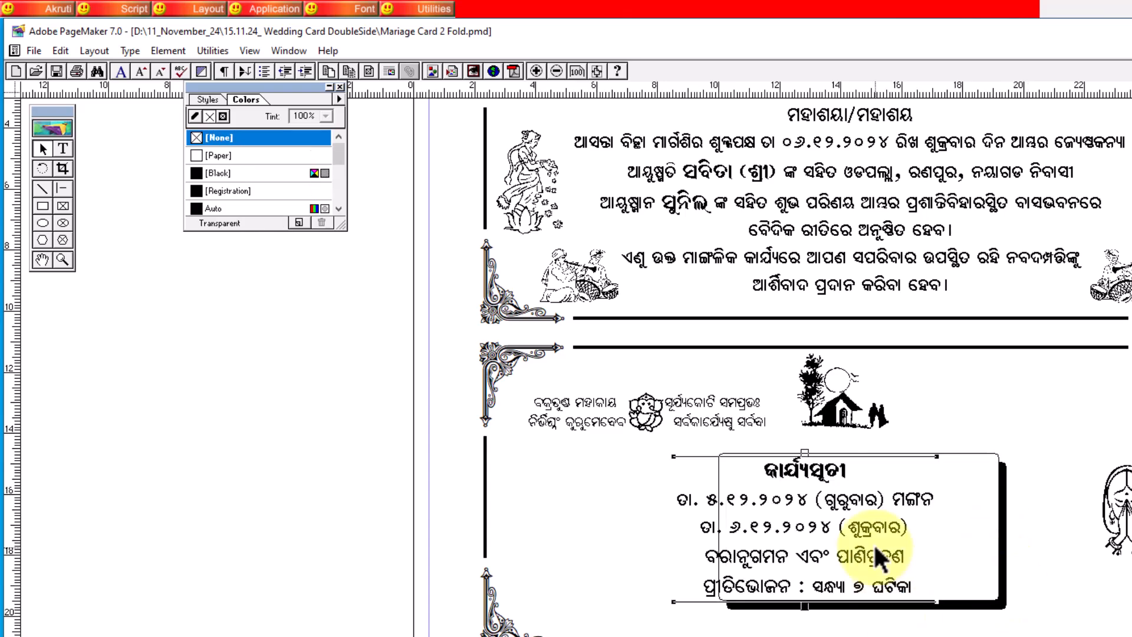
pyautogui.moveTo(877, 554); pyautogui.dragTo(929, 545)
pyautogui.moveTo(1036, 636); pyautogui.dragTo(680, 432)
pyautogui.moveTo(888, 502); pyautogui.dragTo(682, 500)
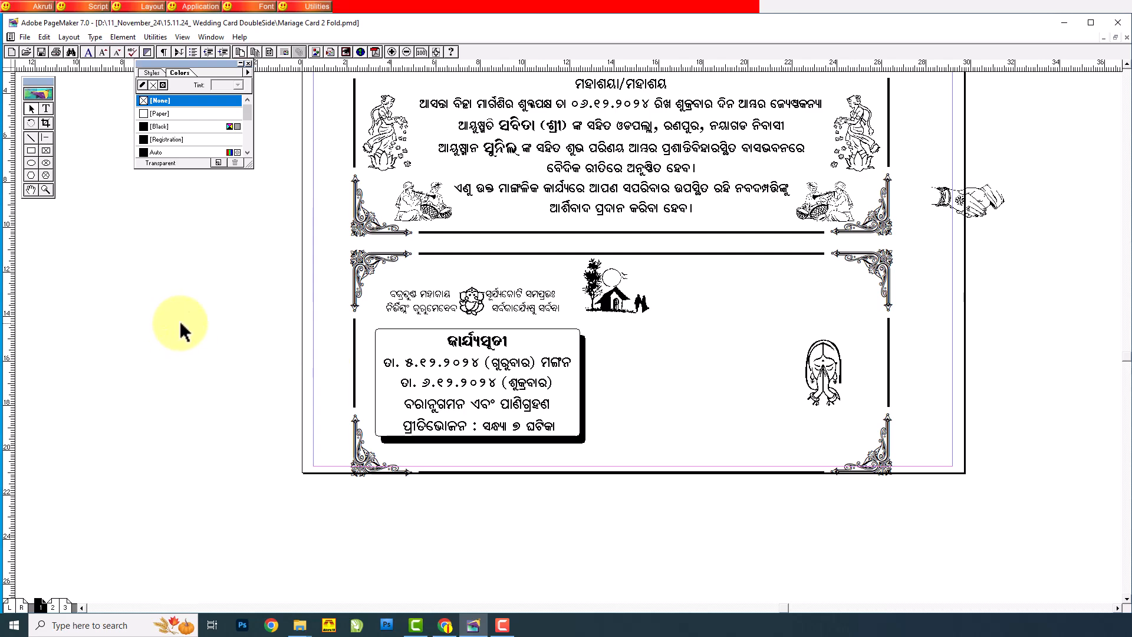
# Step: Set up printing of page 1 to the doPDF v7 printer with the A4 page size in landscape
pyautogui.click(24, 37)
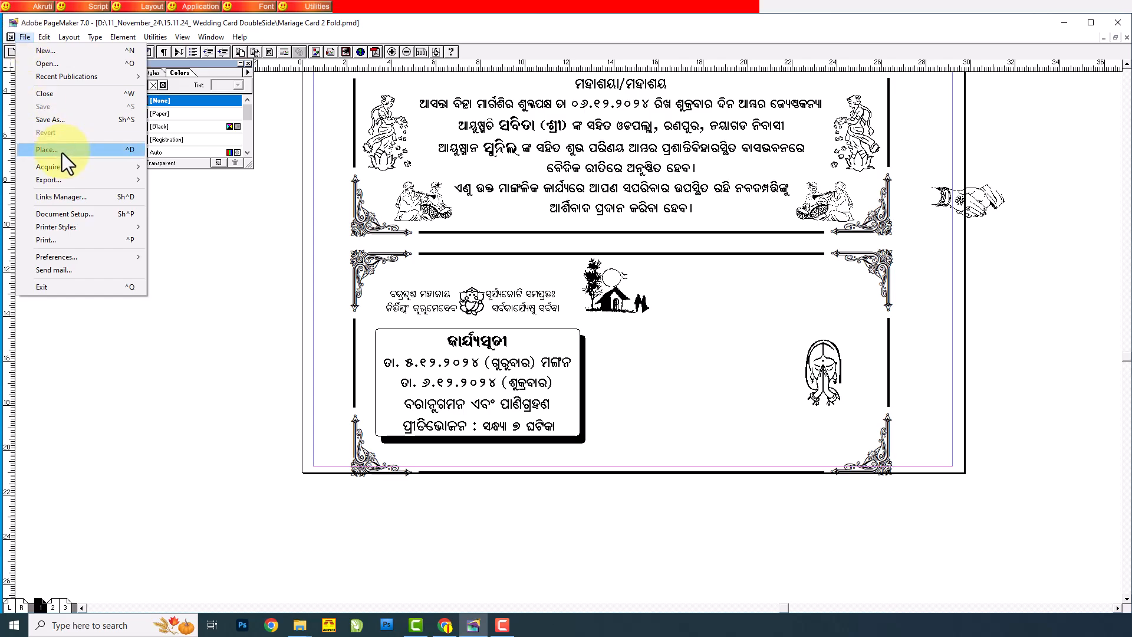
pyautogui.click(58, 239)
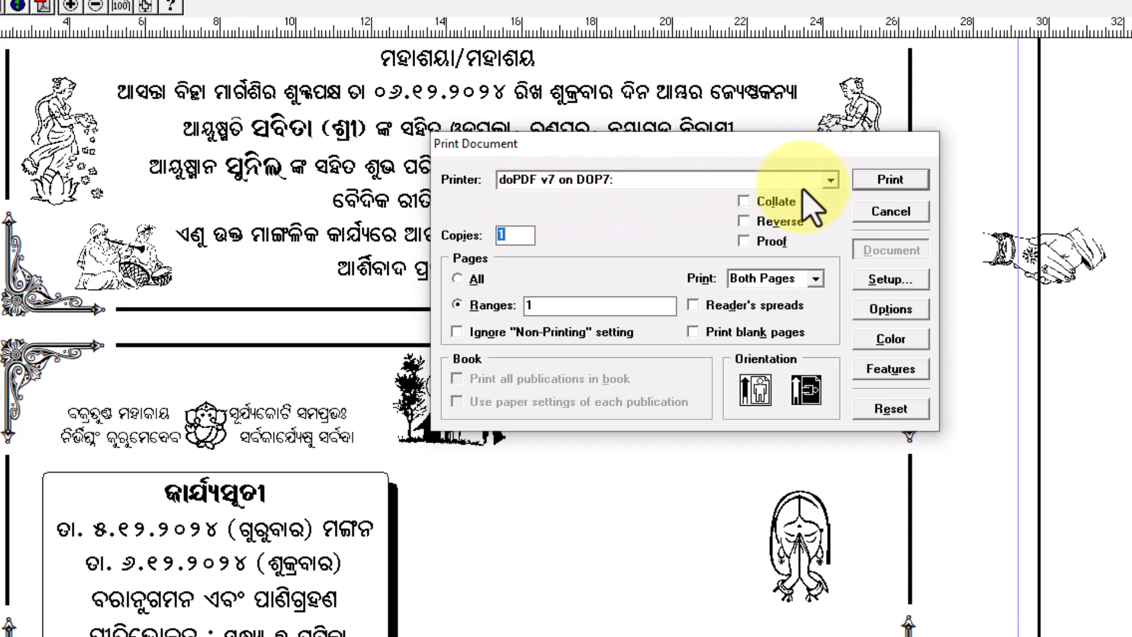
pyautogui.click(836, 168)
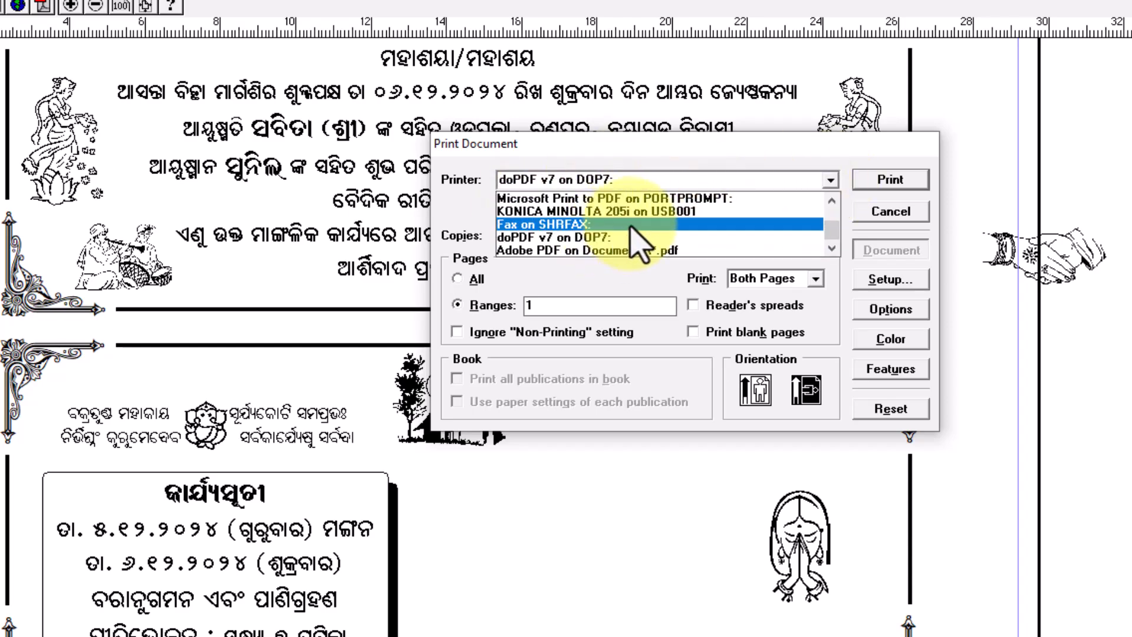
pyautogui.click(566, 237)
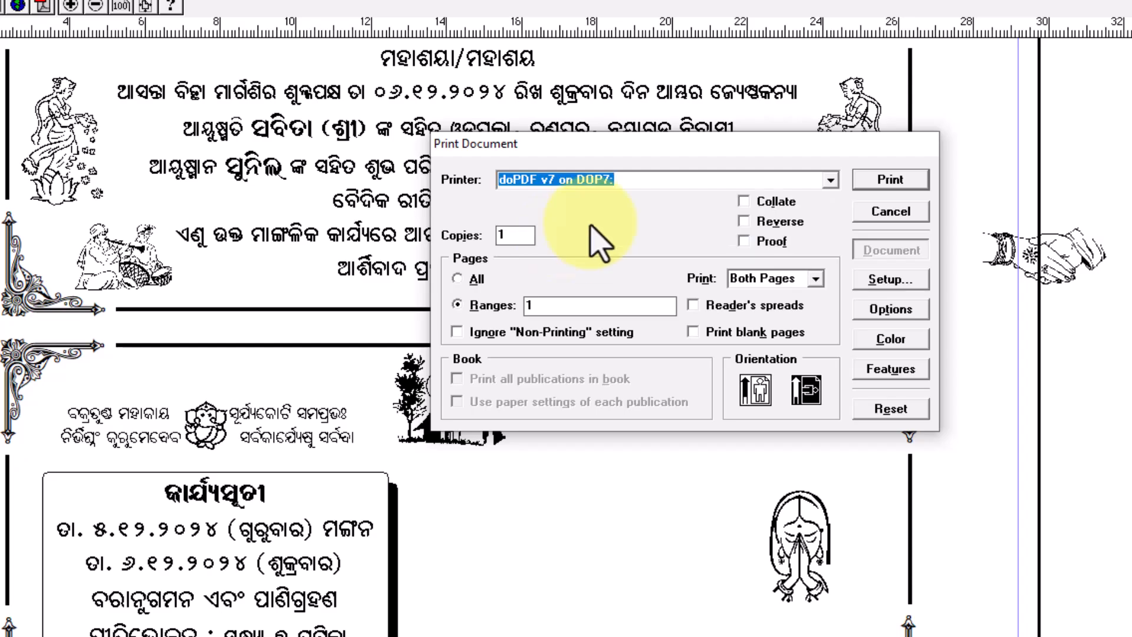
pyautogui.click(892, 276)
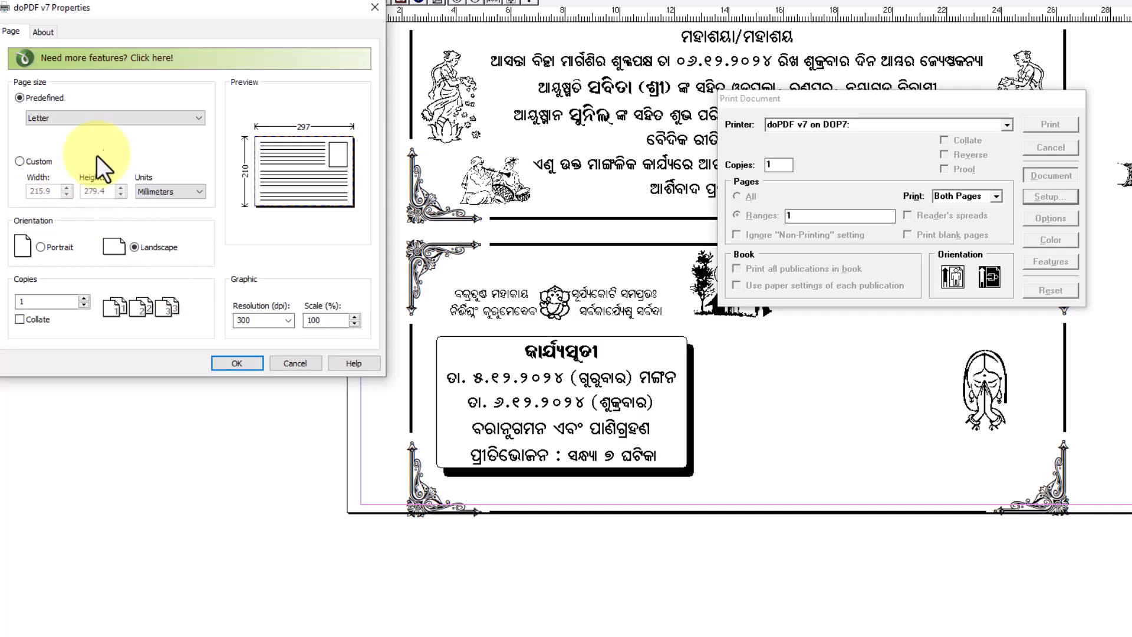
pyautogui.click(133, 119)
pyautogui.click(38, 131)
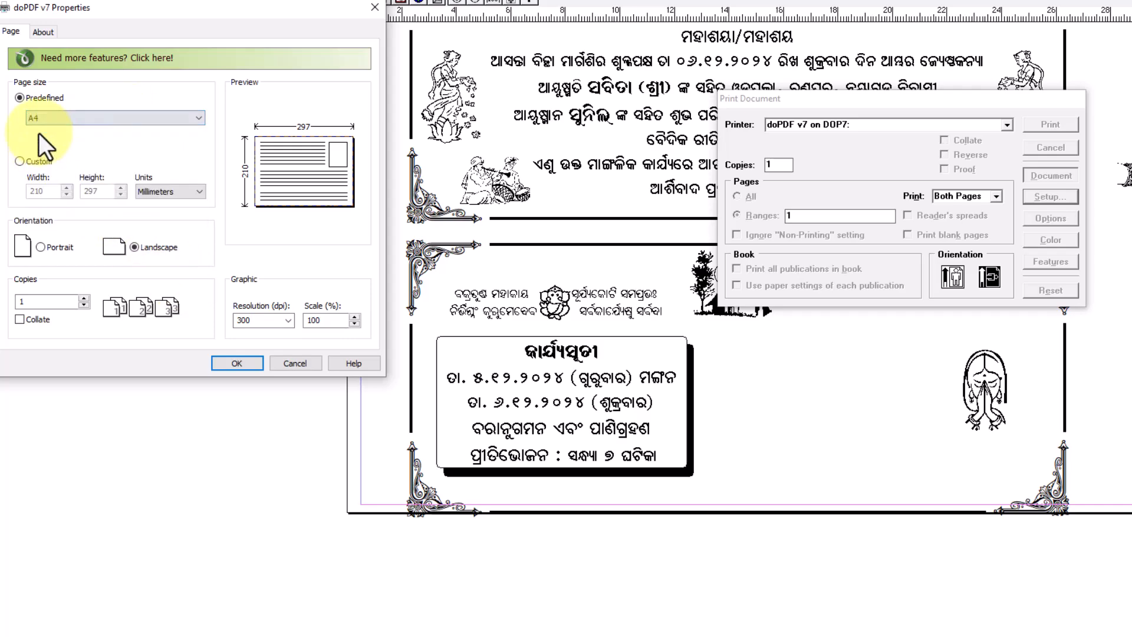
pyautogui.click(237, 362)
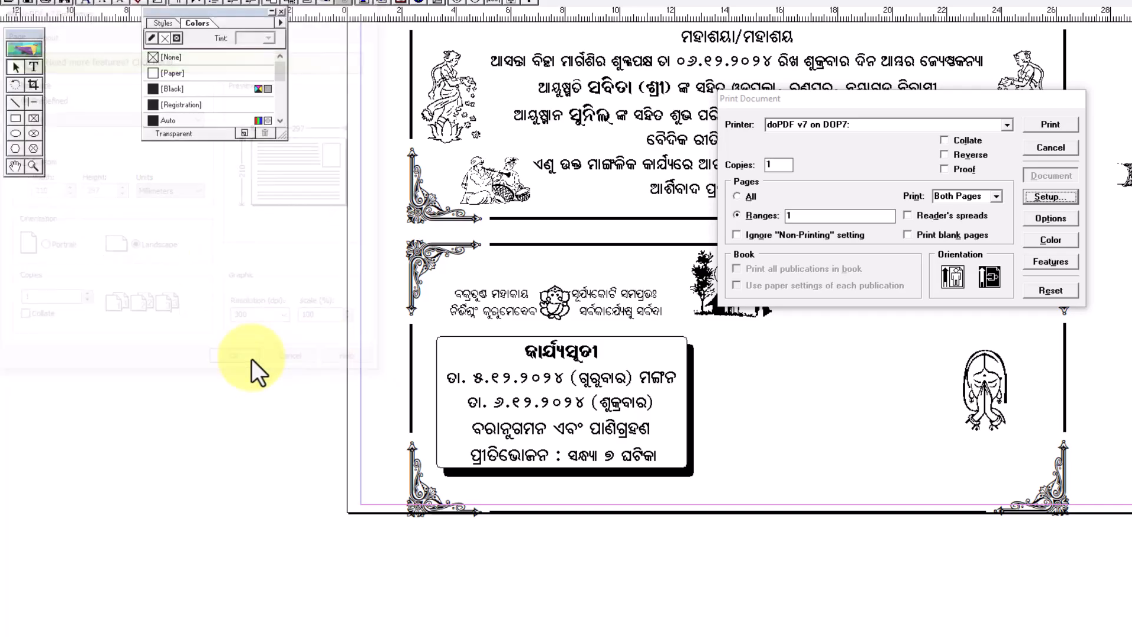
# Step: Print the page to a PDF named "wedding design Odia" on the Desktop and view the whole page
pyautogui.click(1053, 128)
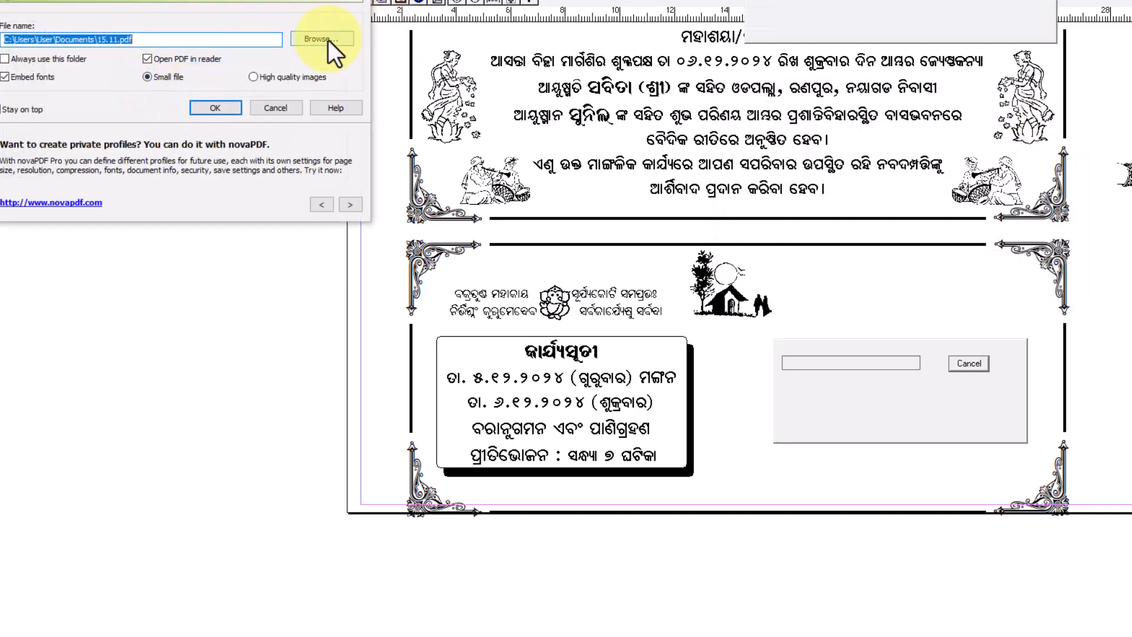
pyautogui.click(327, 38)
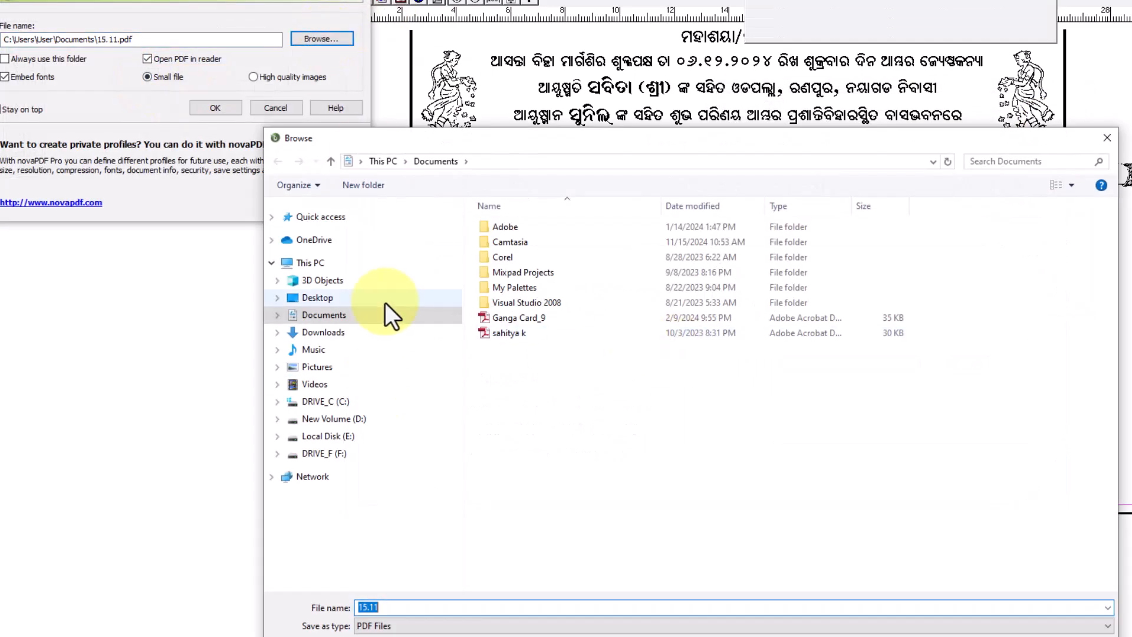
pyautogui.click(330, 298)
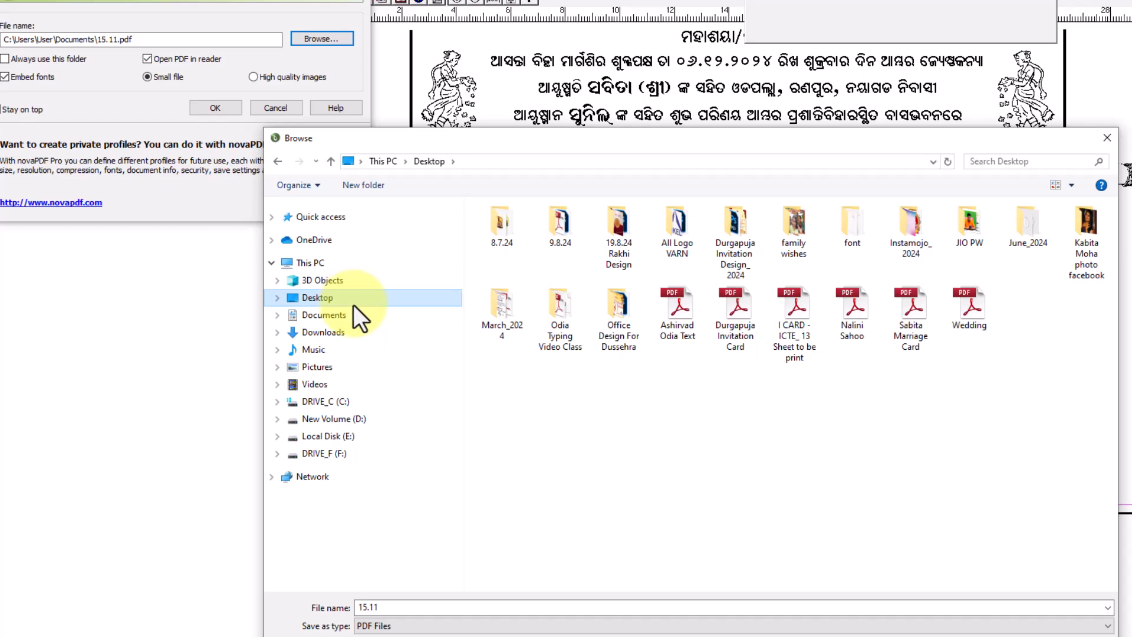
pyautogui.click(406, 607)
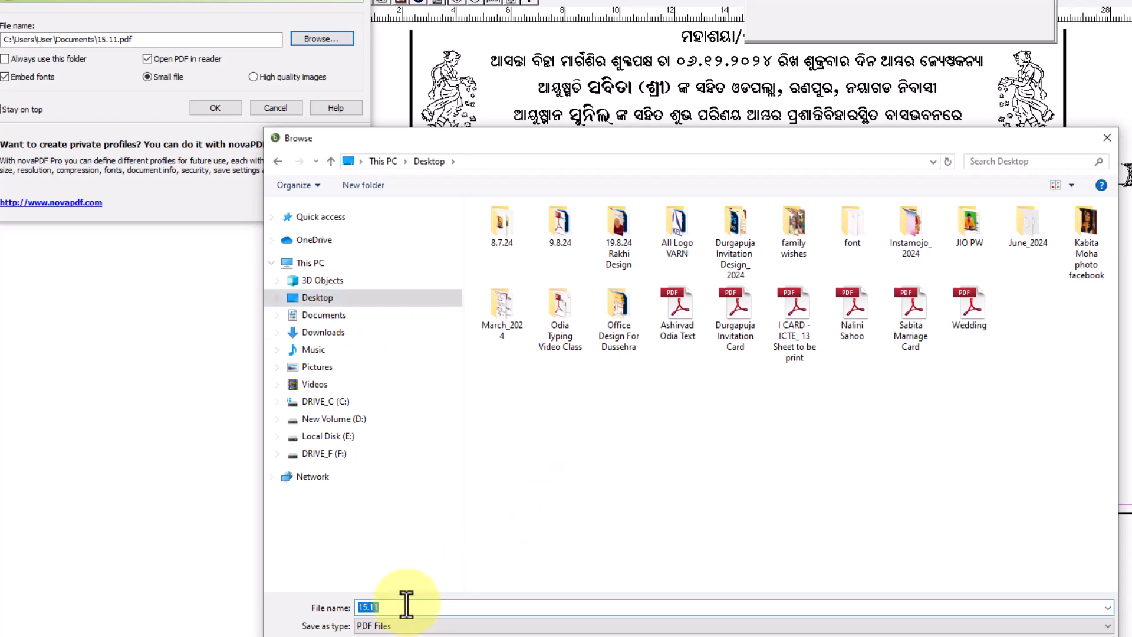
pyautogui.write('wedding design Odia')
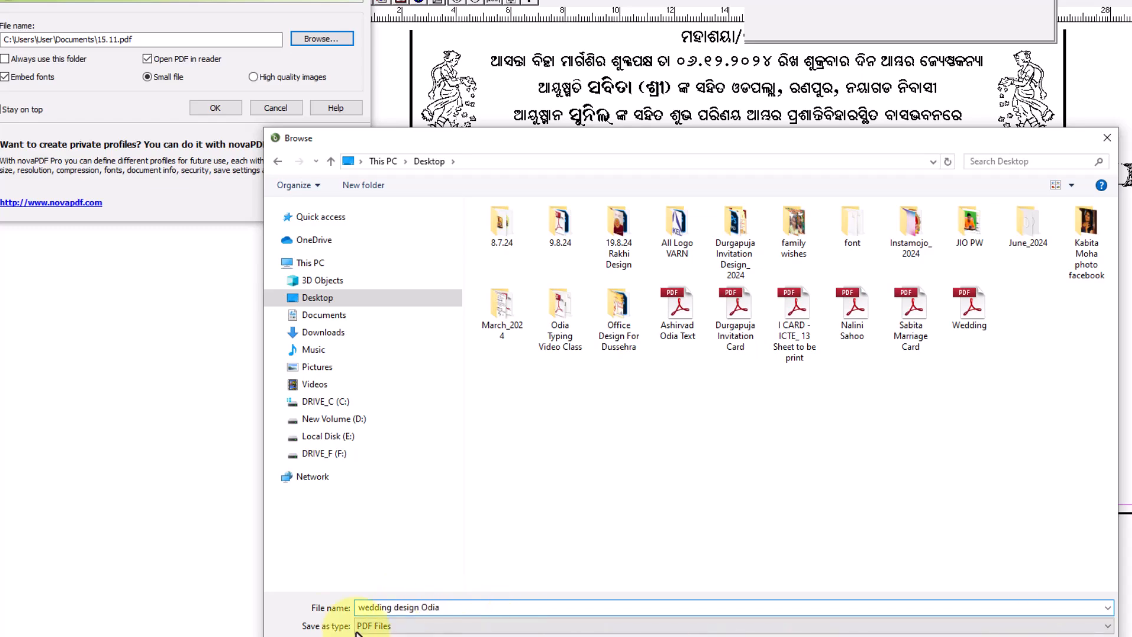
pyautogui.click(1041, 585)
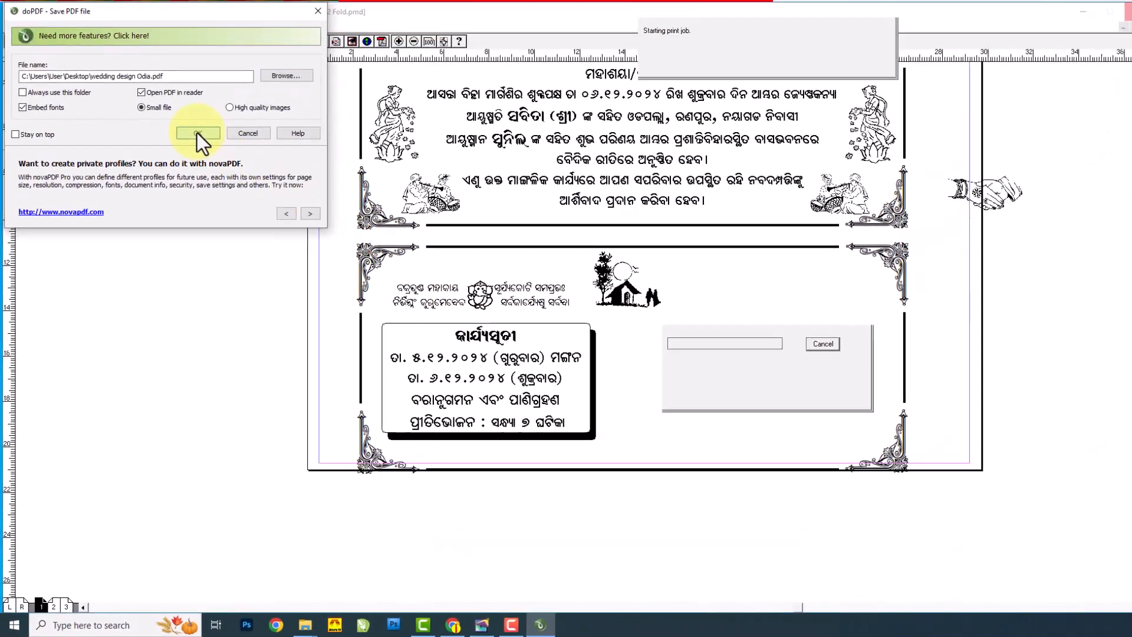
pyautogui.click(237, 31)
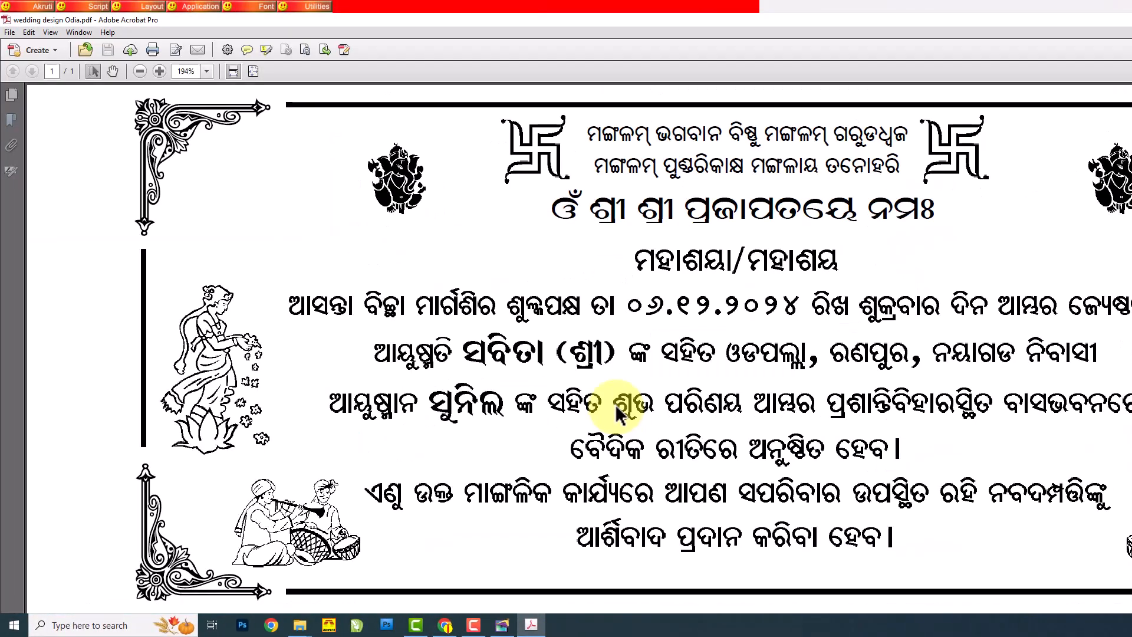
pyautogui.scroll(-4, 632, 336)
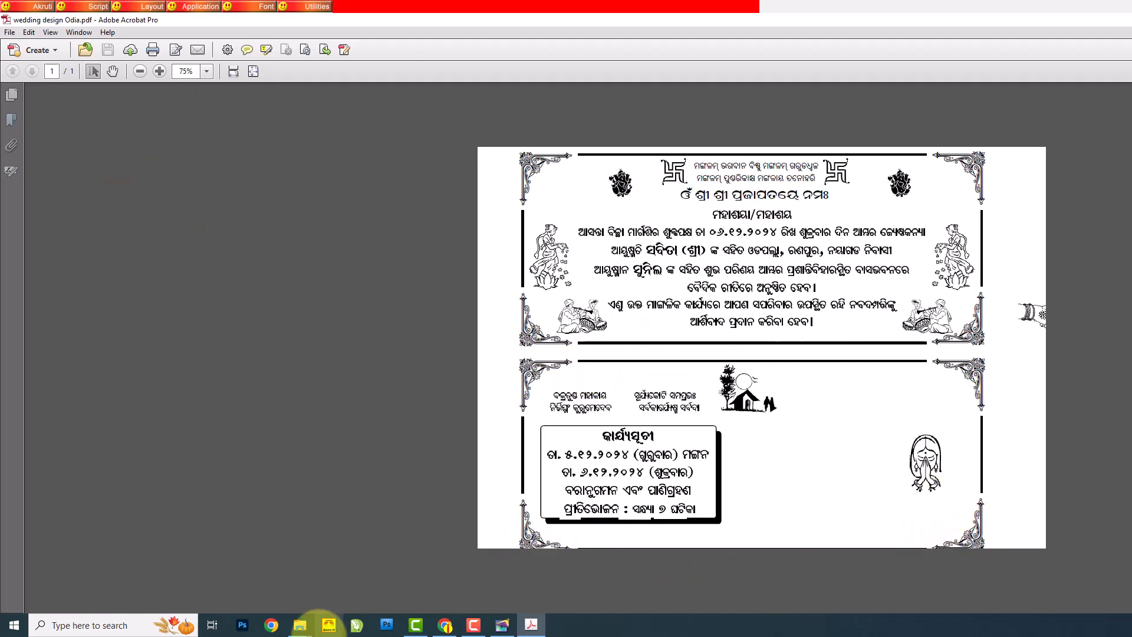
# Step: Return to PageMaker and move the entire lower framed panel with its contents up, close beneath the upper panel
pyautogui.click(502, 624)
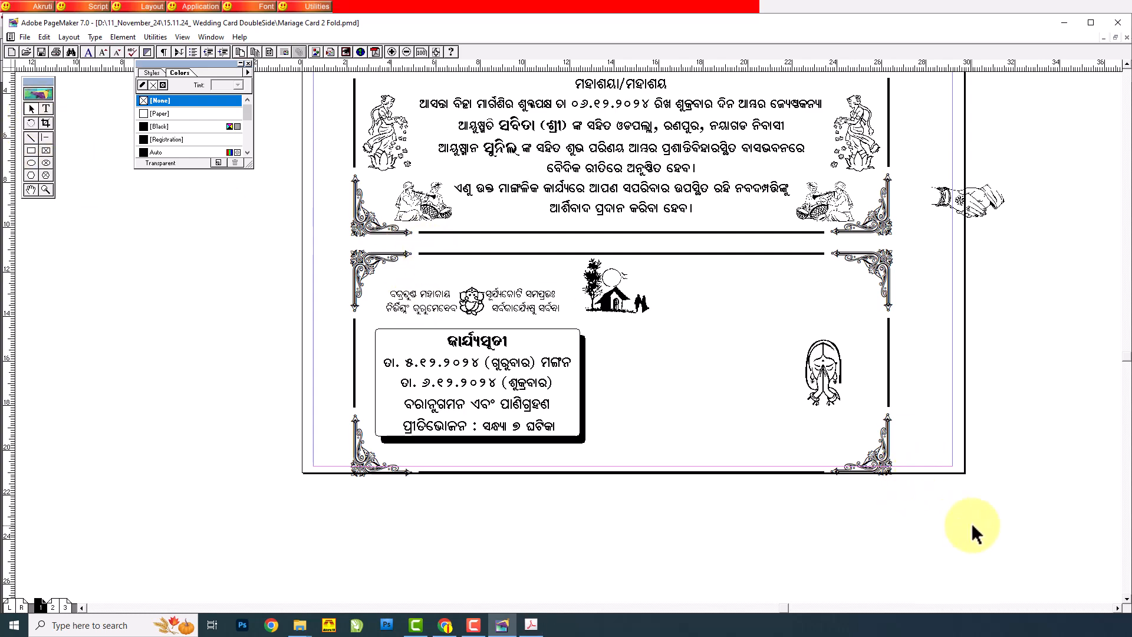
pyautogui.moveTo(1033, 540); pyautogui.dragTo(241, 238)
pyautogui.press('Up')
pyautogui.press('Up')
pyautogui.press('Up')
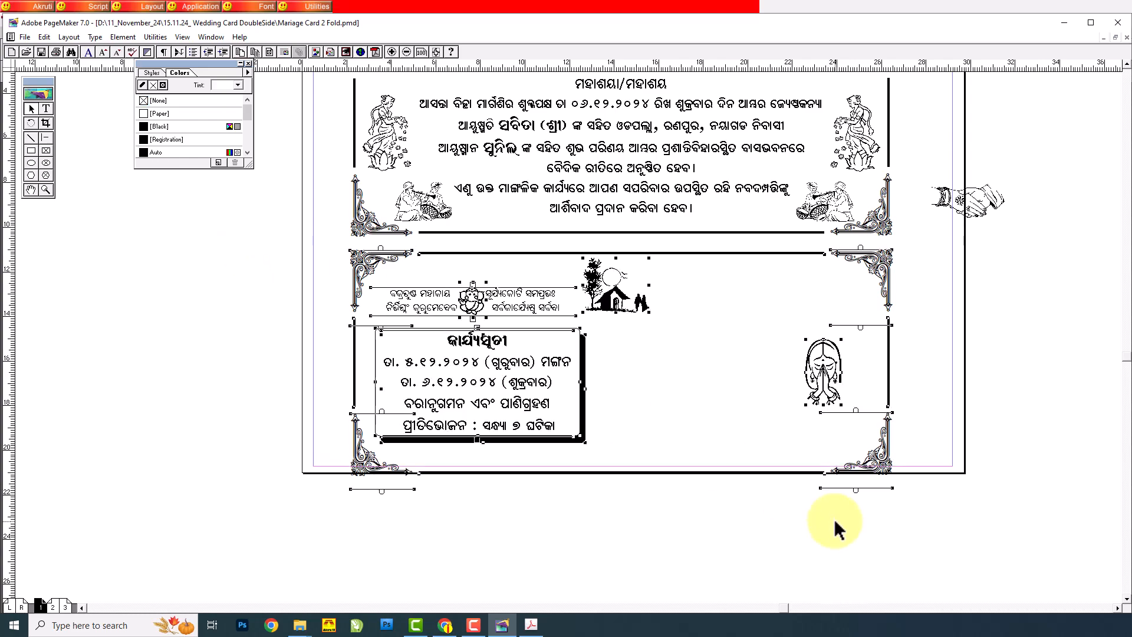
pyautogui.press('Up')
pyautogui.press('Up')
pyautogui.press('Up')
pyautogui.click(210, 357)
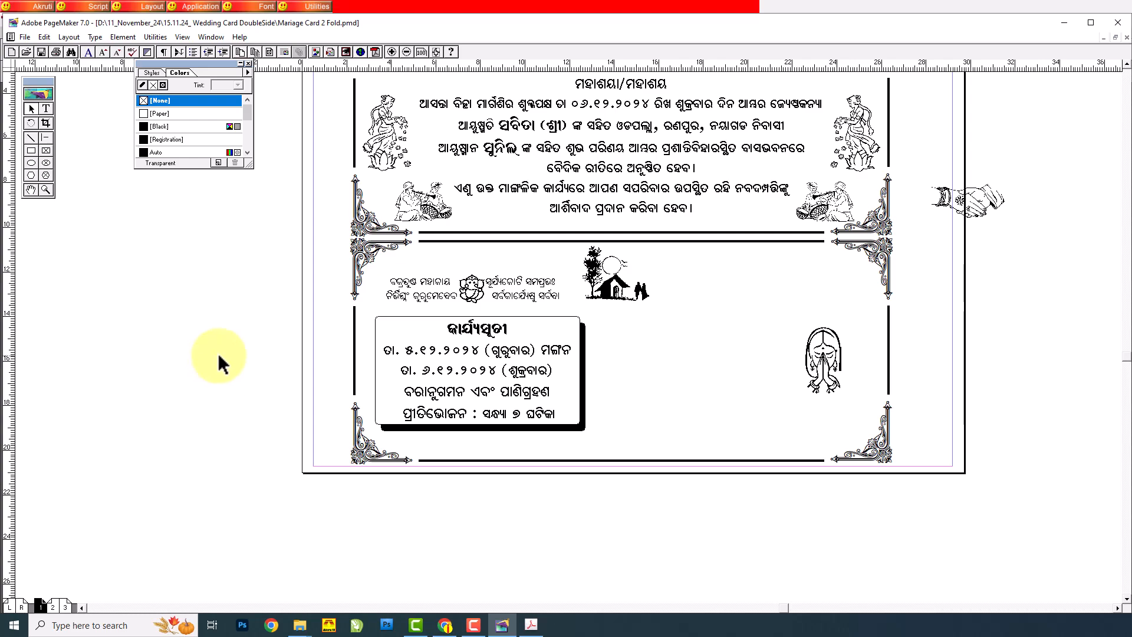
pyautogui.hotkey('ctrl', '0')
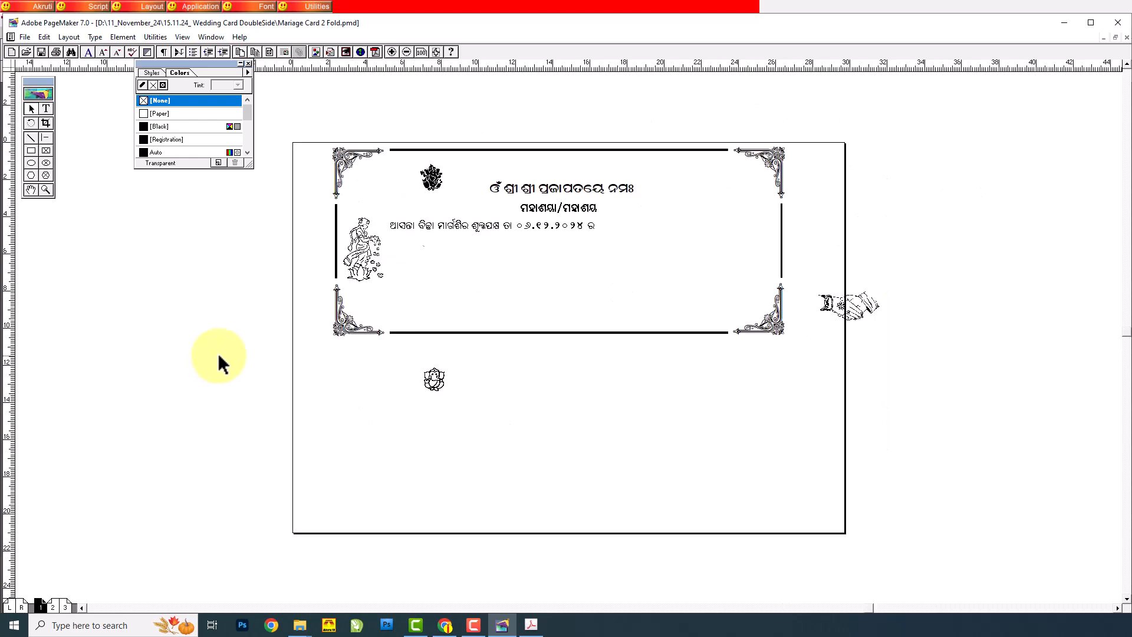